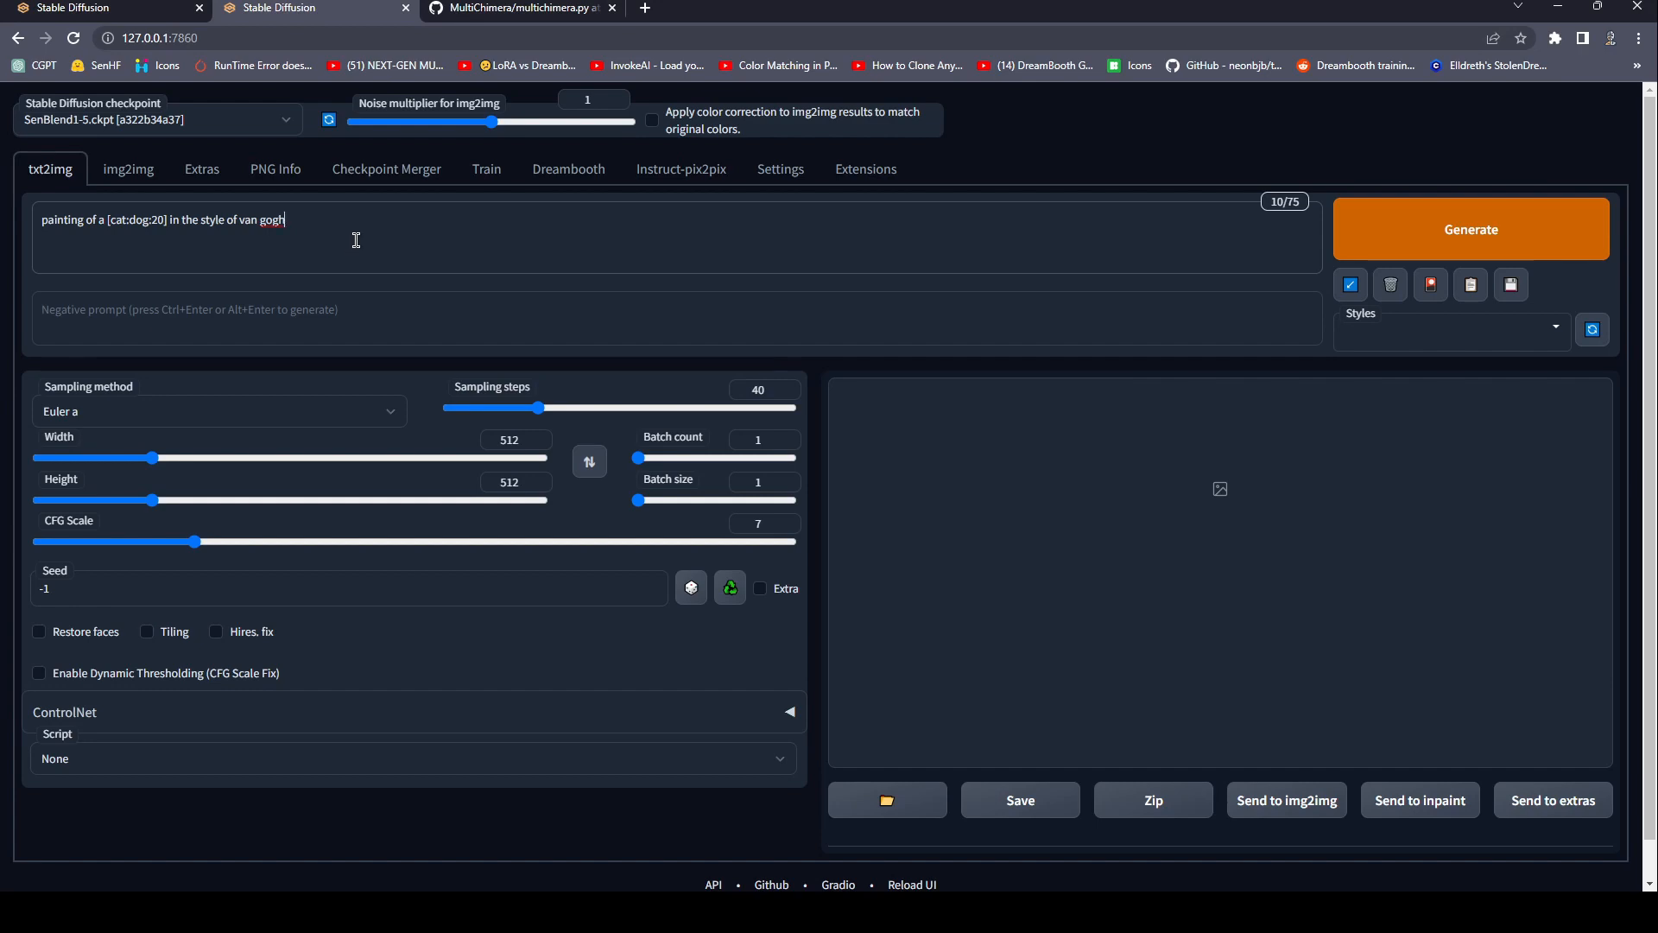
Examine the multichimera.py script on GitHub, from the imports through the subject and step fields to the final prompt code.
{"action": "left_click", "coordinate": [466, 9]}
{"action": "scroll", "coordinate": [626, 384], "scroll_direction": "up", "scroll_amount": 10}
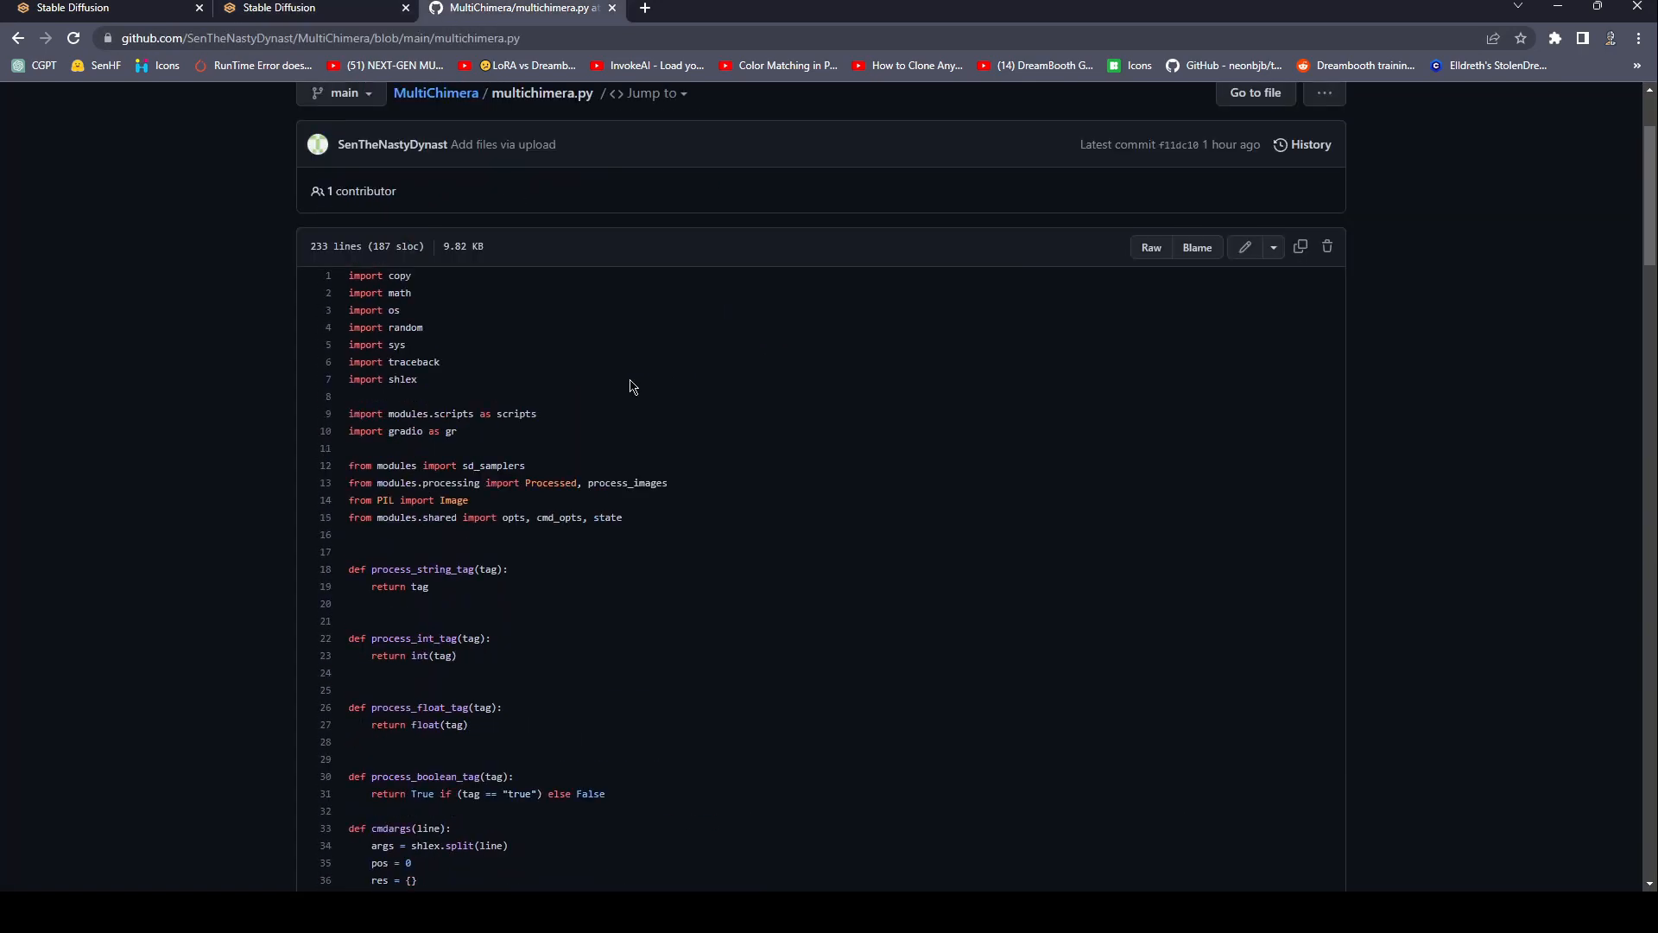
{"action": "scroll", "coordinate": [635, 388], "scroll_direction": "down", "scroll_amount": 20}
{"action": "scroll", "coordinate": [639, 392], "scroll_direction": "up", "scroll_amount": 15}
{"action": "left_click", "coordinate": [371, 12]}
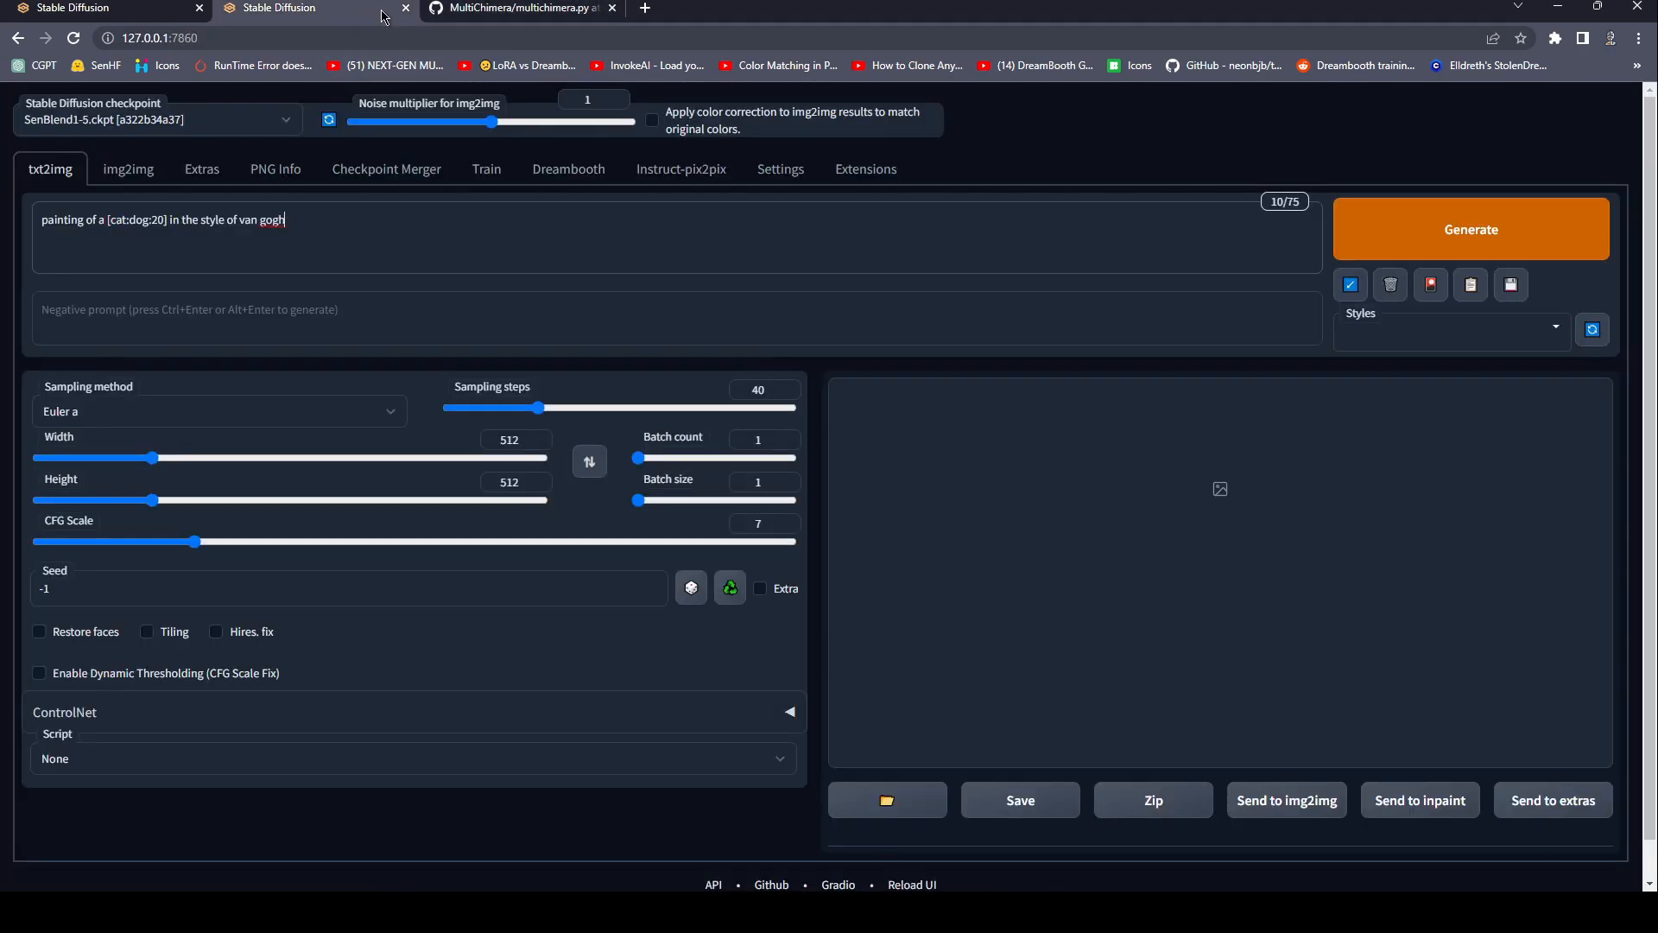
{"action": "left_click", "coordinate": [458, 11]}
{"action": "scroll", "coordinate": [703, 471], "scroll_direction": "down", "scroll_amount": 10}
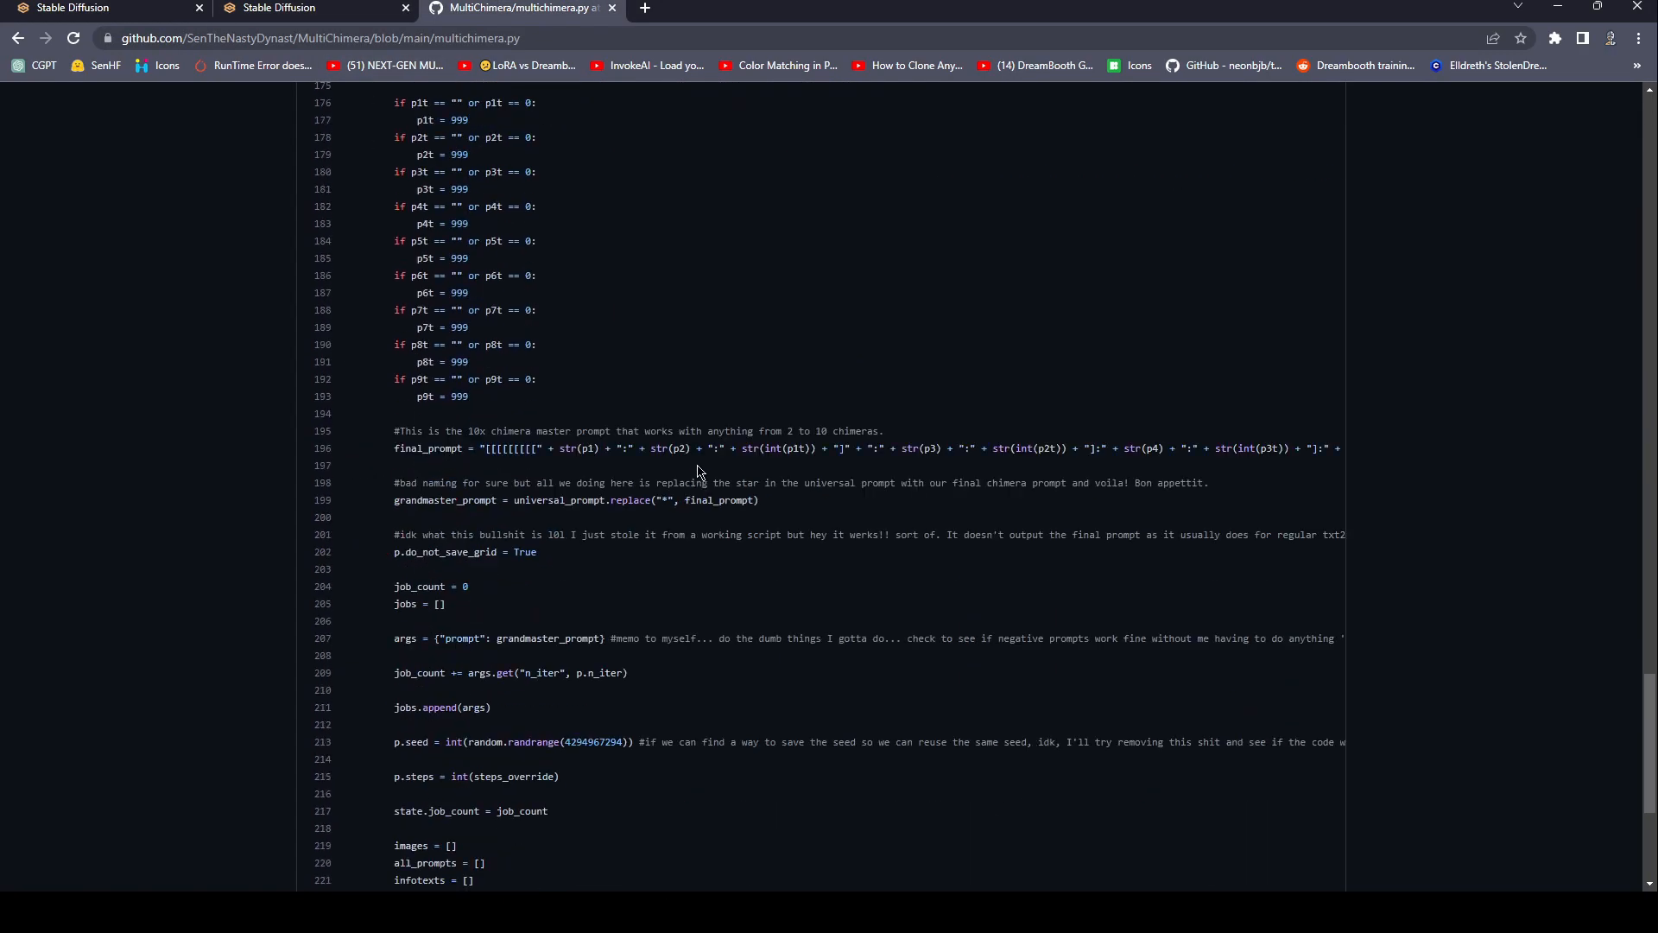
{"action": "scroll", "coordinate": [697, 475], "scroll_direction": "down", "scroll_amount": 5}
{"action": "scroll", "coordinate": [696, 469], "scroll_direction": "up", "scroll_amount": 20}
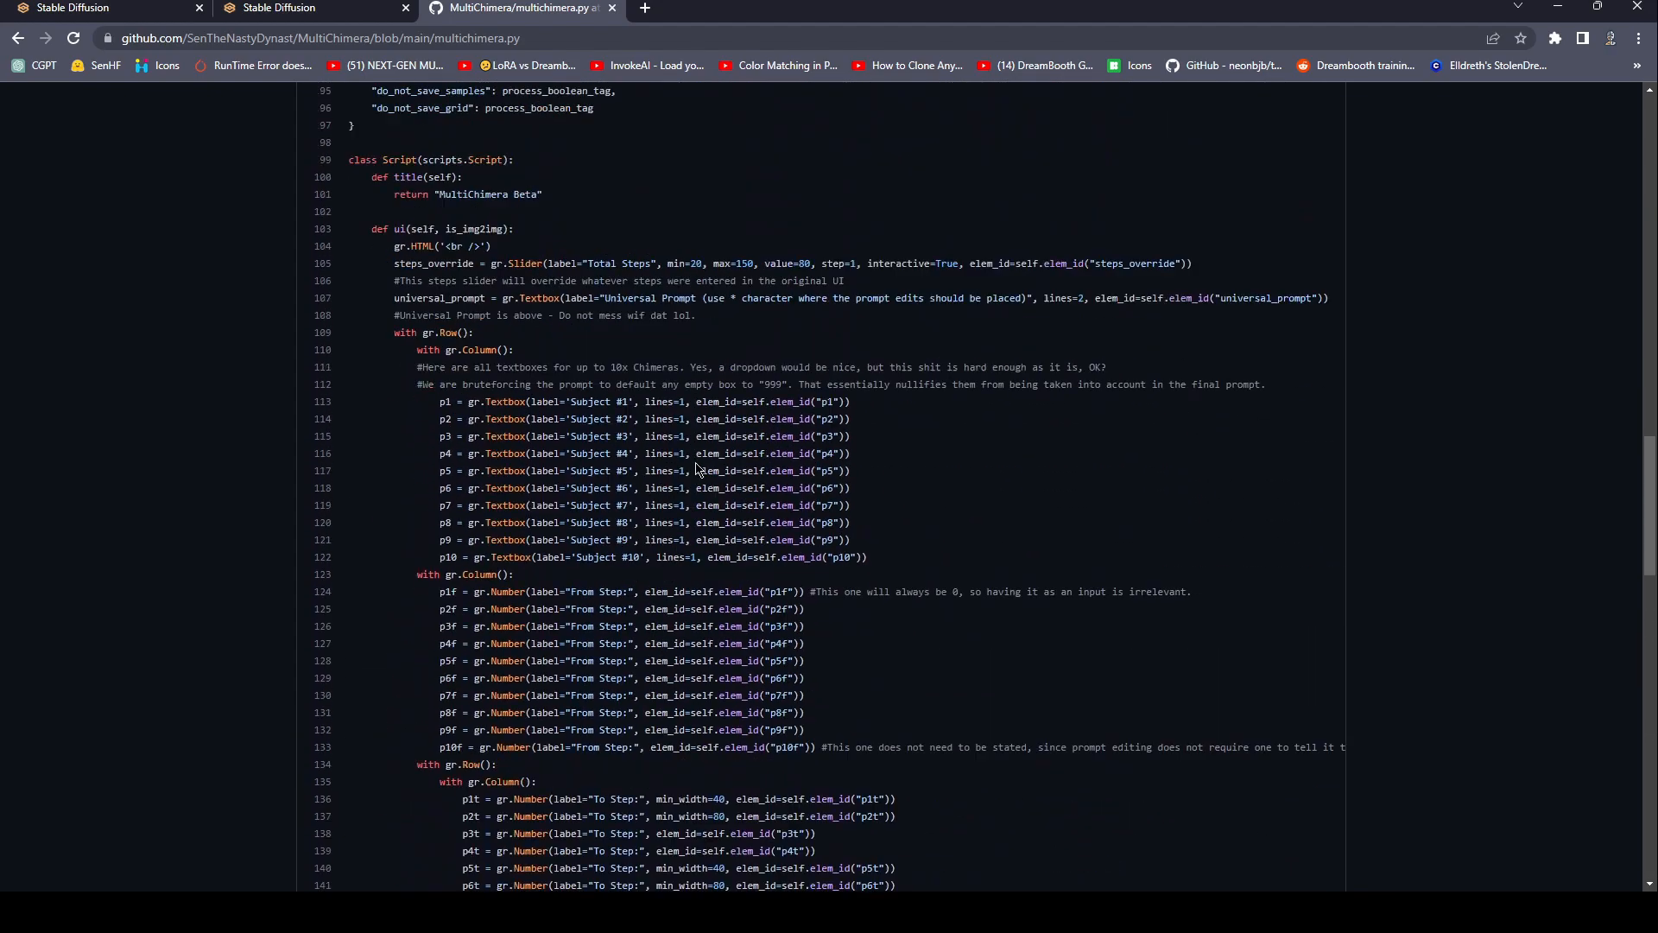
{"action": "scroll", "coordinate": [698, 471], "scroll_direction": "up", "scroll_amount": 12}
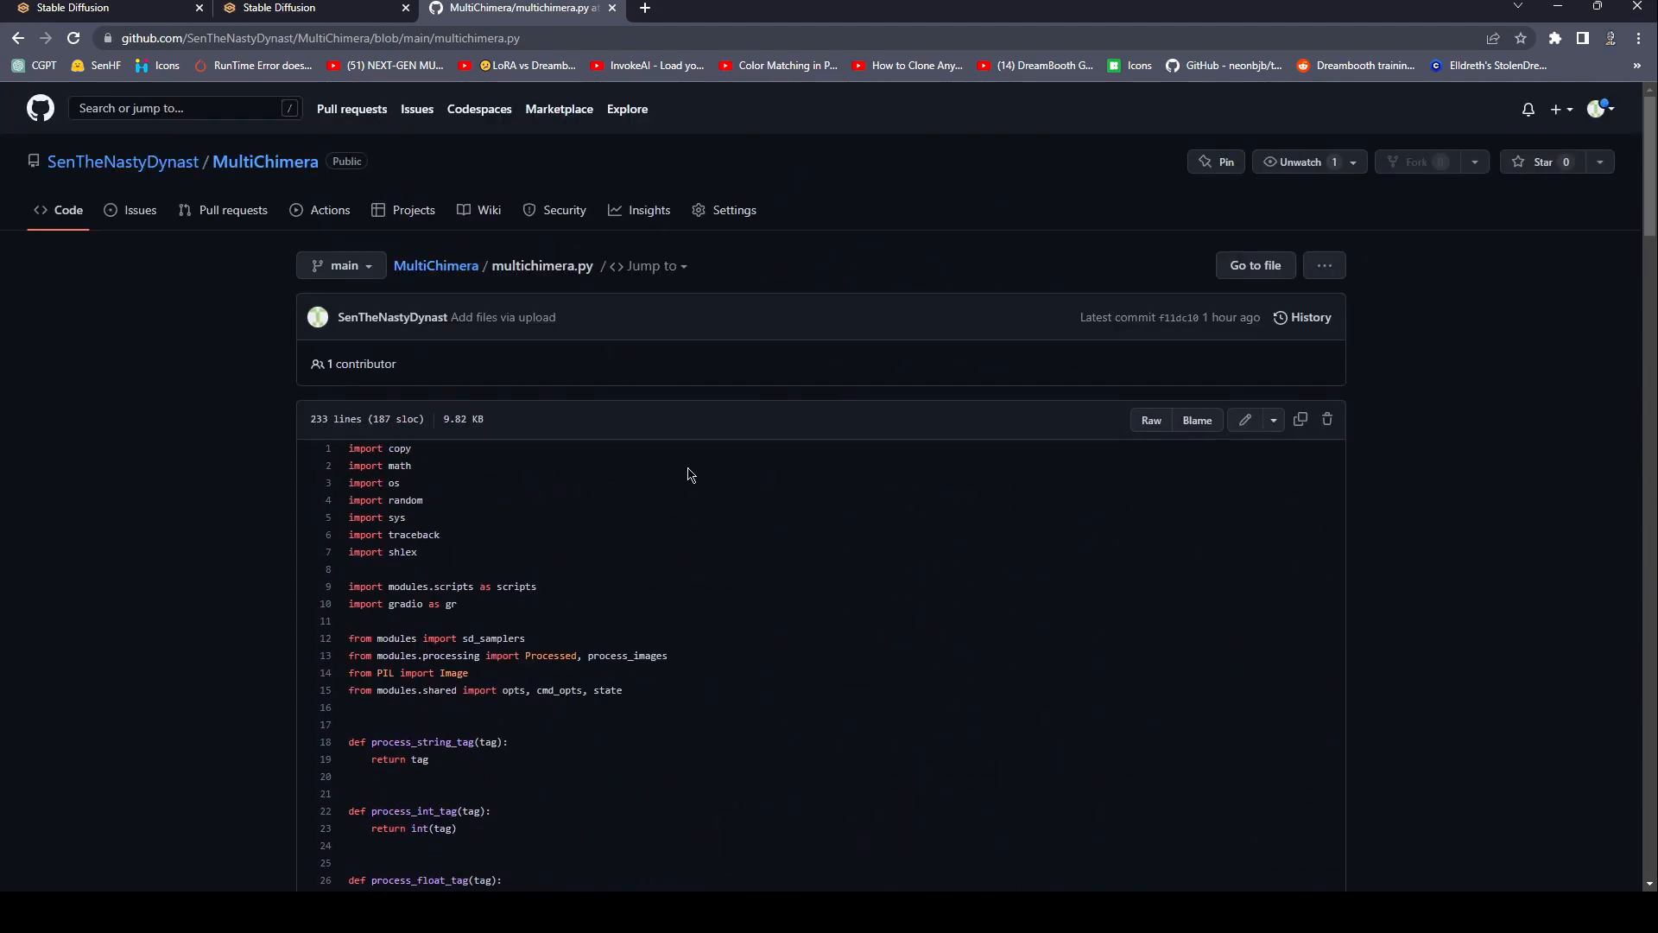
{"action": "scroll", "coordinate": [691, 474], "scroll_direction": "down", "scroll_amount": 20}
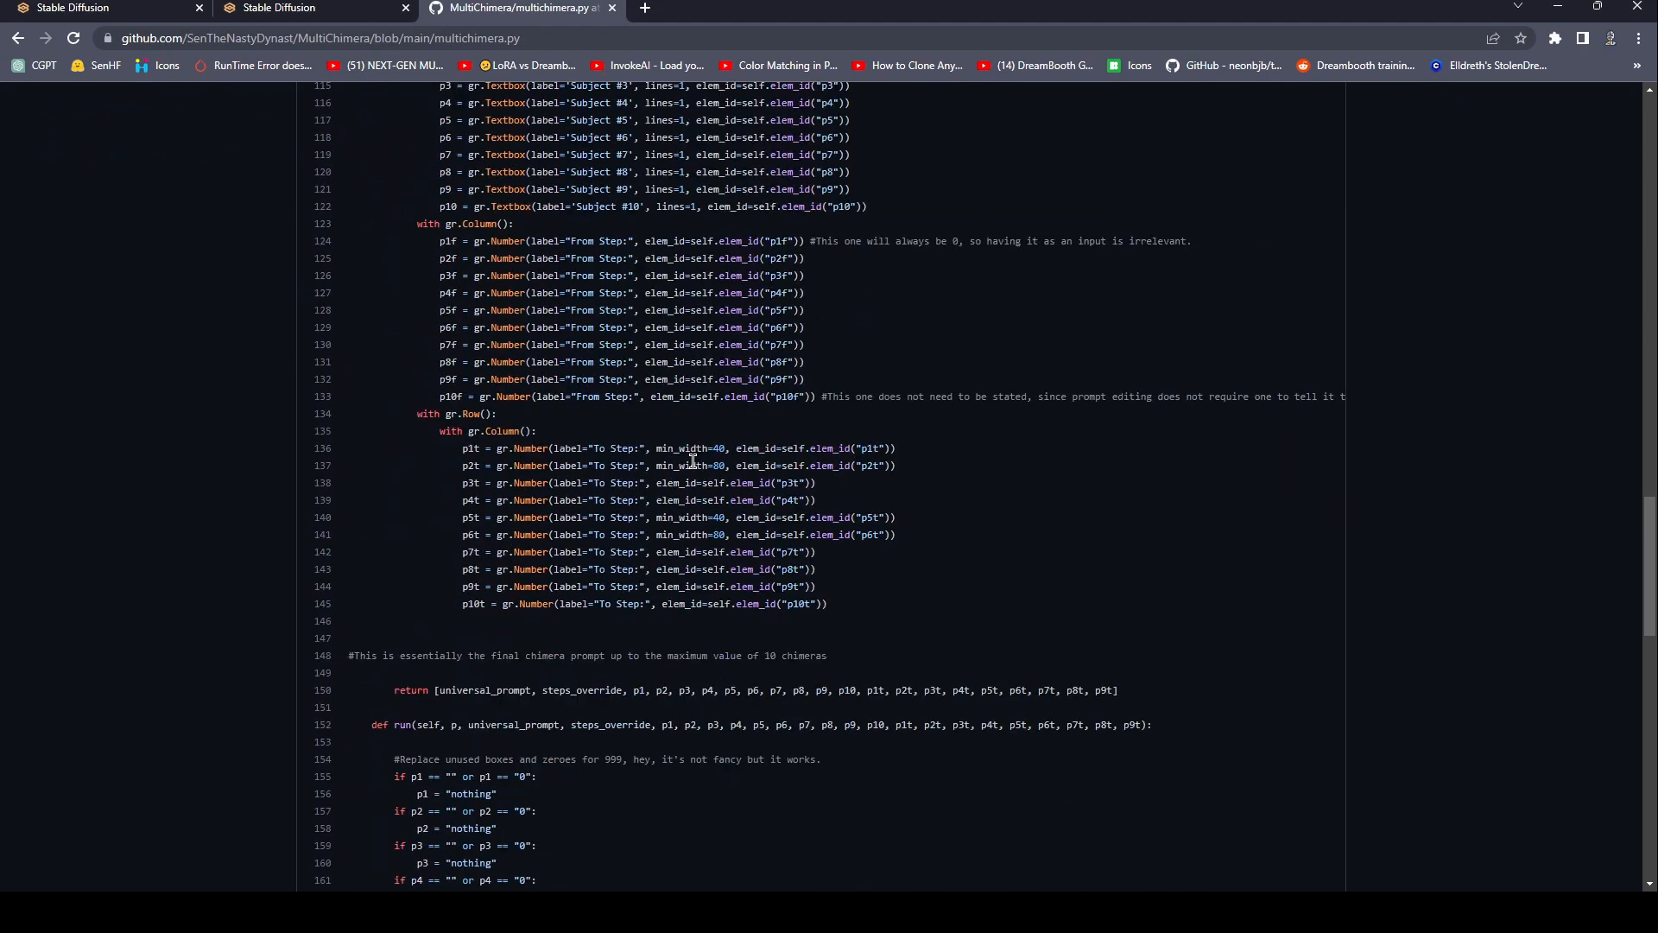
{"action": "scroll", "coordinate": [685, 471], "scroll_direction": "down", "scroll_amount": 4}
{"action": "scroll", "coordinate": [695, 472], "scroll_direction": "up", "scroll_amount": 20}
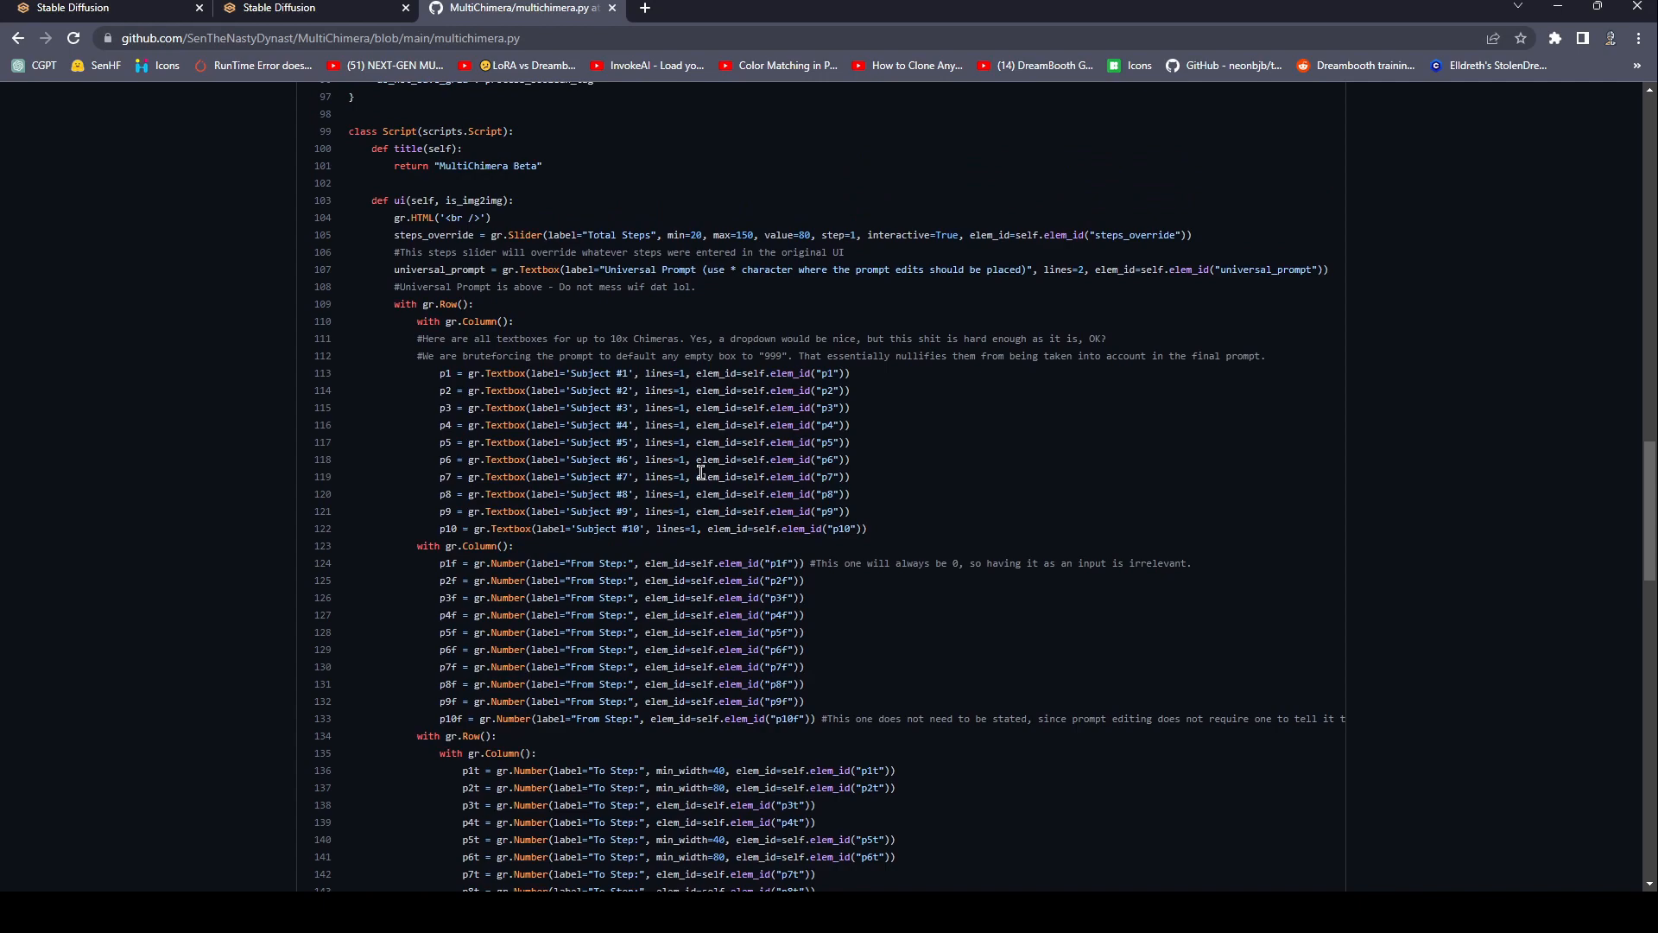
{"action": "scroll", "coordinate": [670, 475], "scroll_direction": "up", "scroll_amount": 20}
{"action": "scroll", "coordinate": [683, 484], "scroll_direction": "down", "scroll_amount": 8}
{"action": "scroll", "coordinate": [689, 499], "scroll_direction": "down", "scroll_amount": 20}
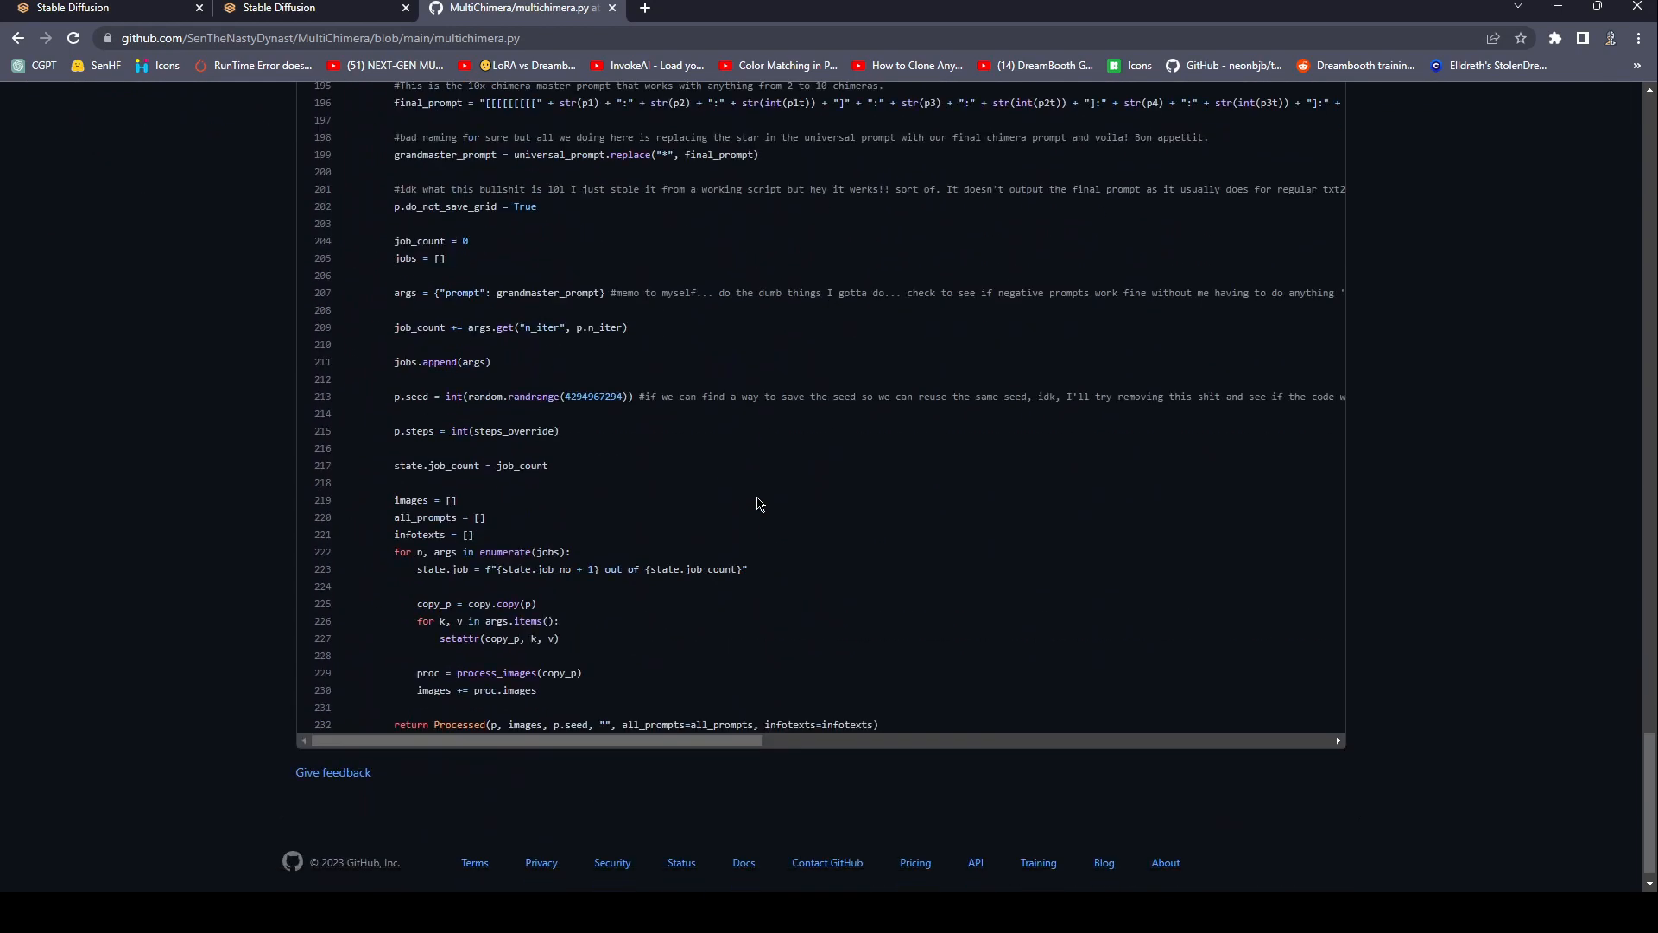
{"action": "scroll", "coordinate": [858, 617], "scroll_direction": "up", "scroll_amount": 20}
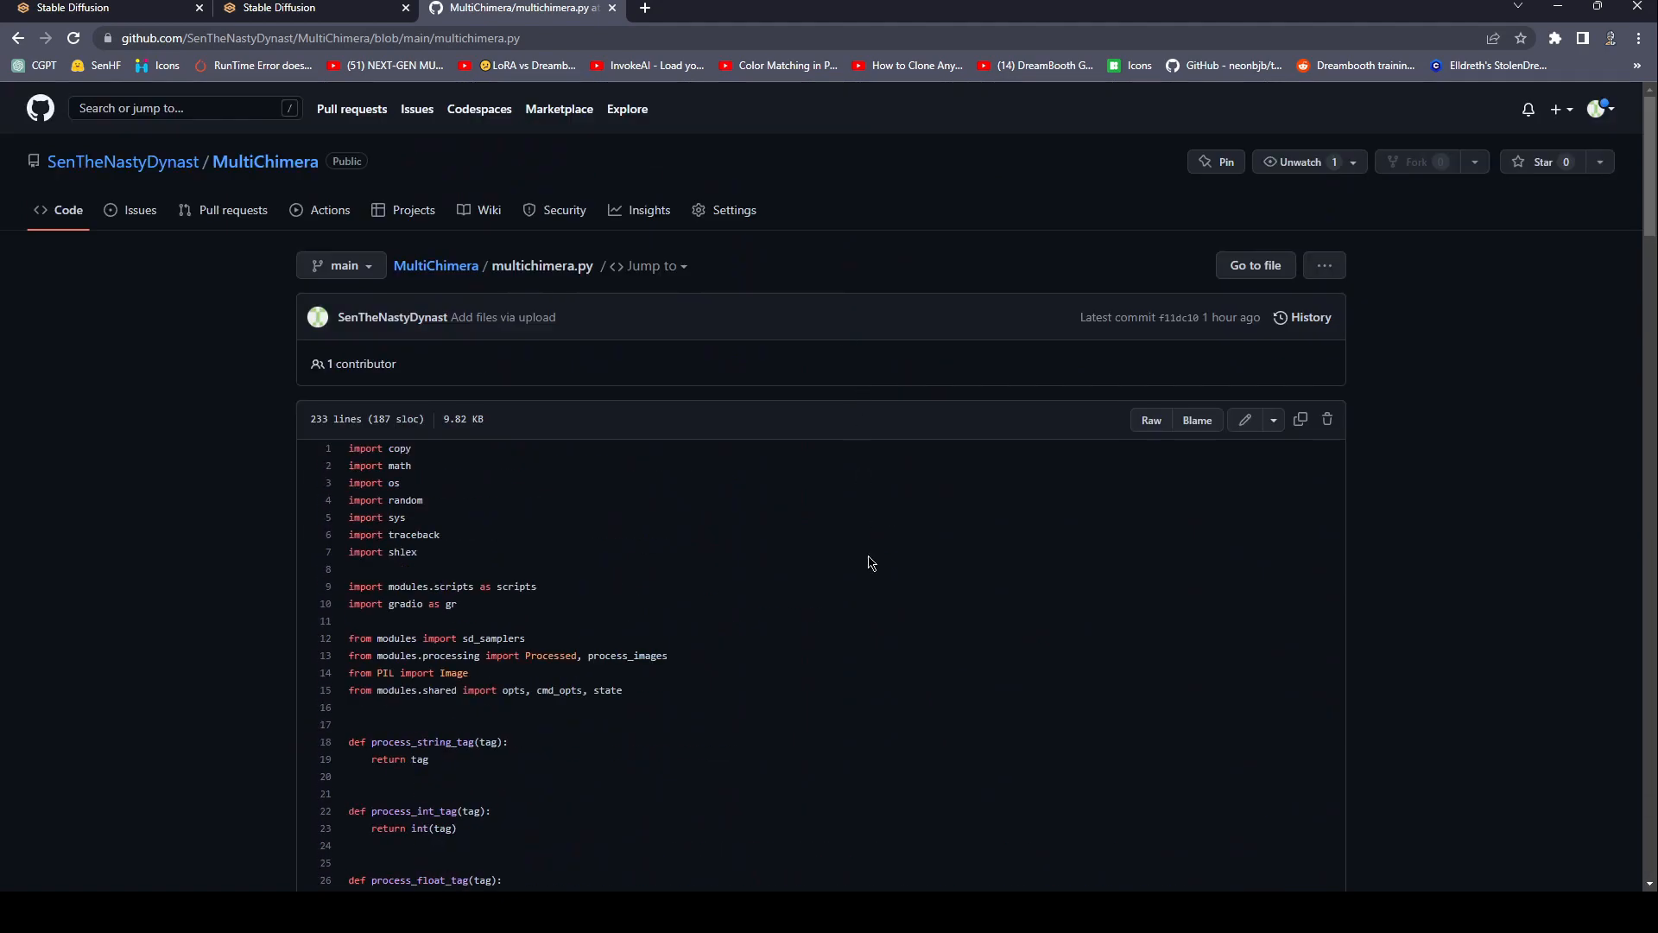
{"action": "scroll", "coordinate": [806, 507], "scroll_direction": "down", "scroll_amount": 20}
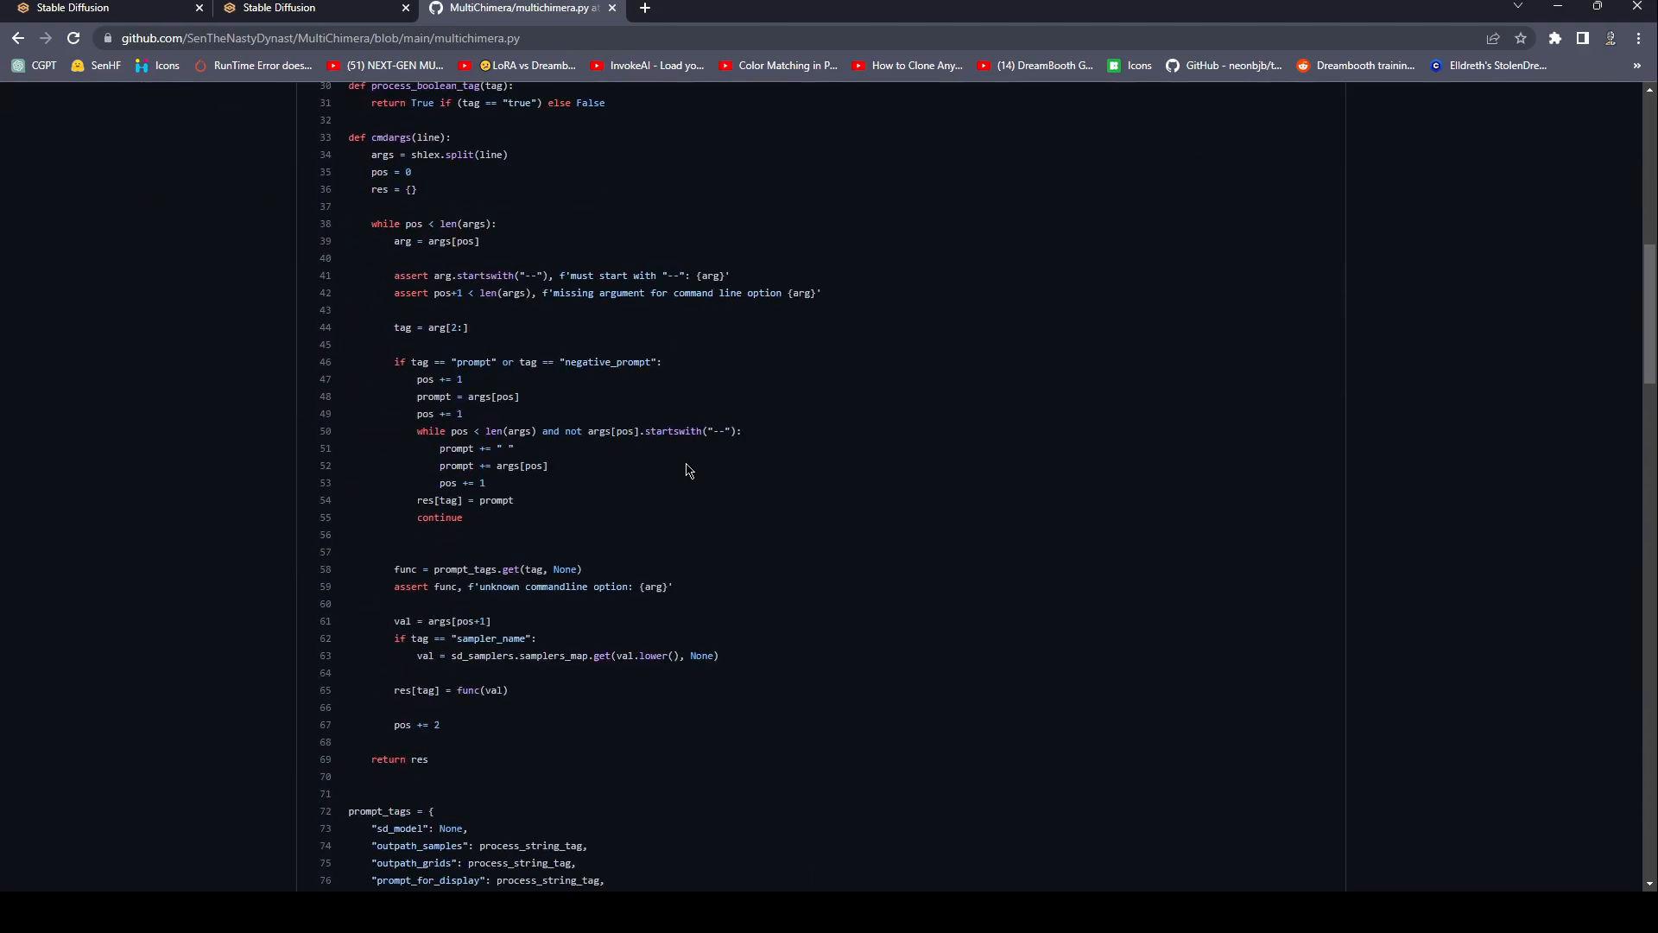
{"action": "scroll", "coordinate": [701, 491], "scroll_direction": "up", "scroll_amount": 6}
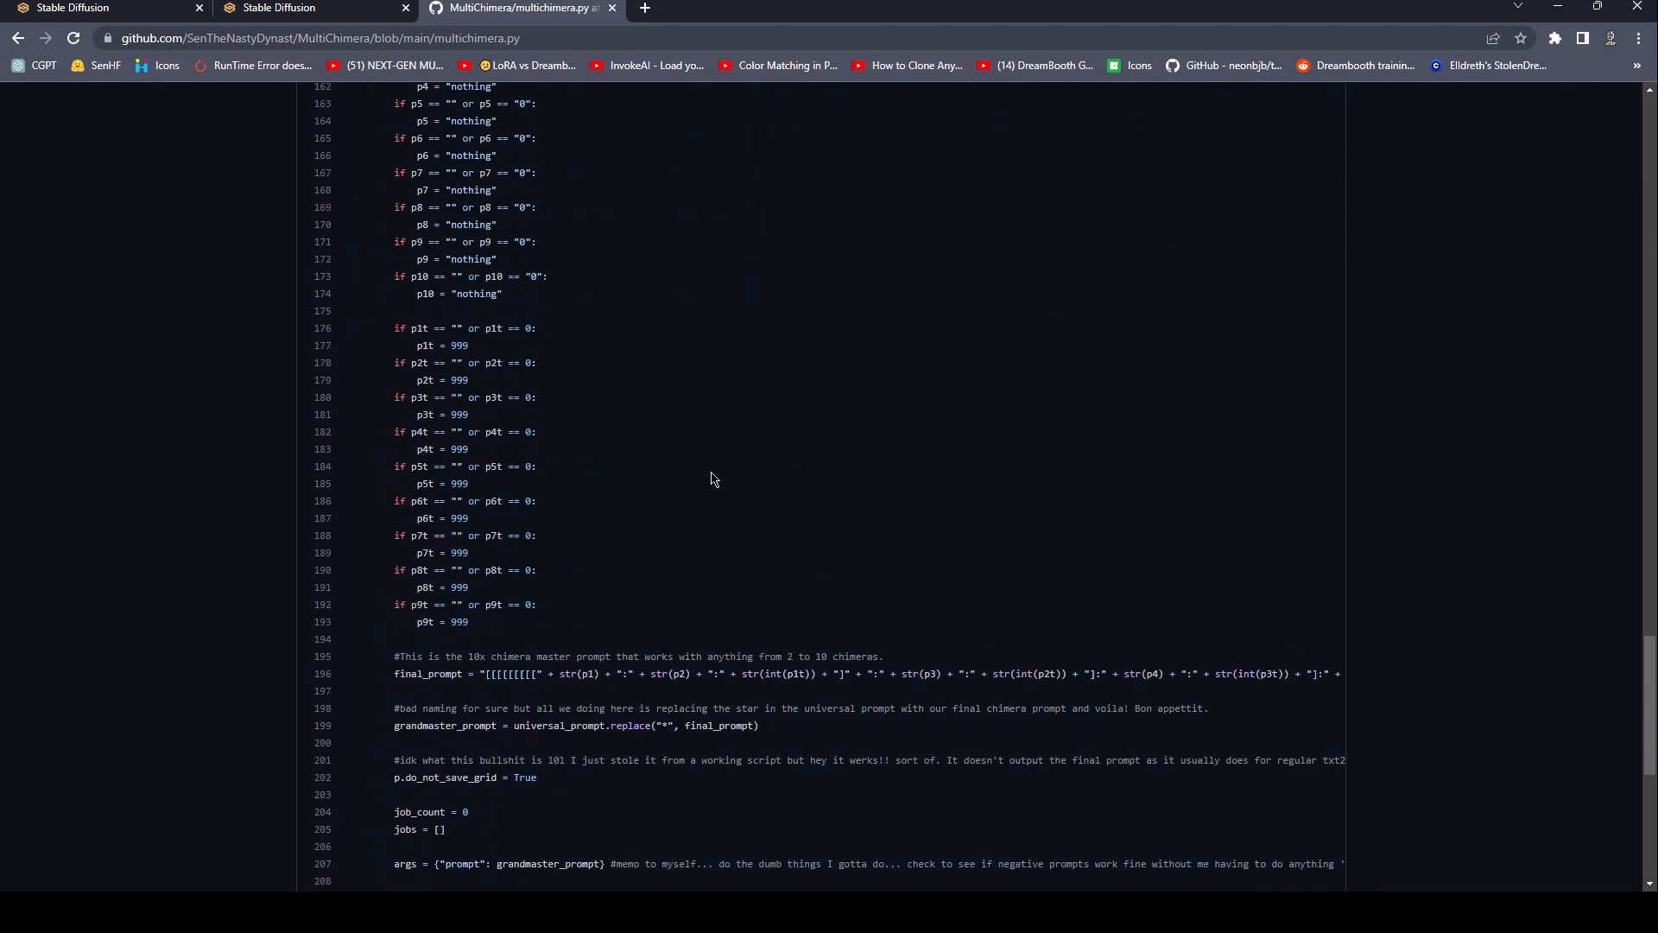
{"action": "scroll", "coordinate": [714, 518], "scroll_direction": "down", "scroll_amount": 6}
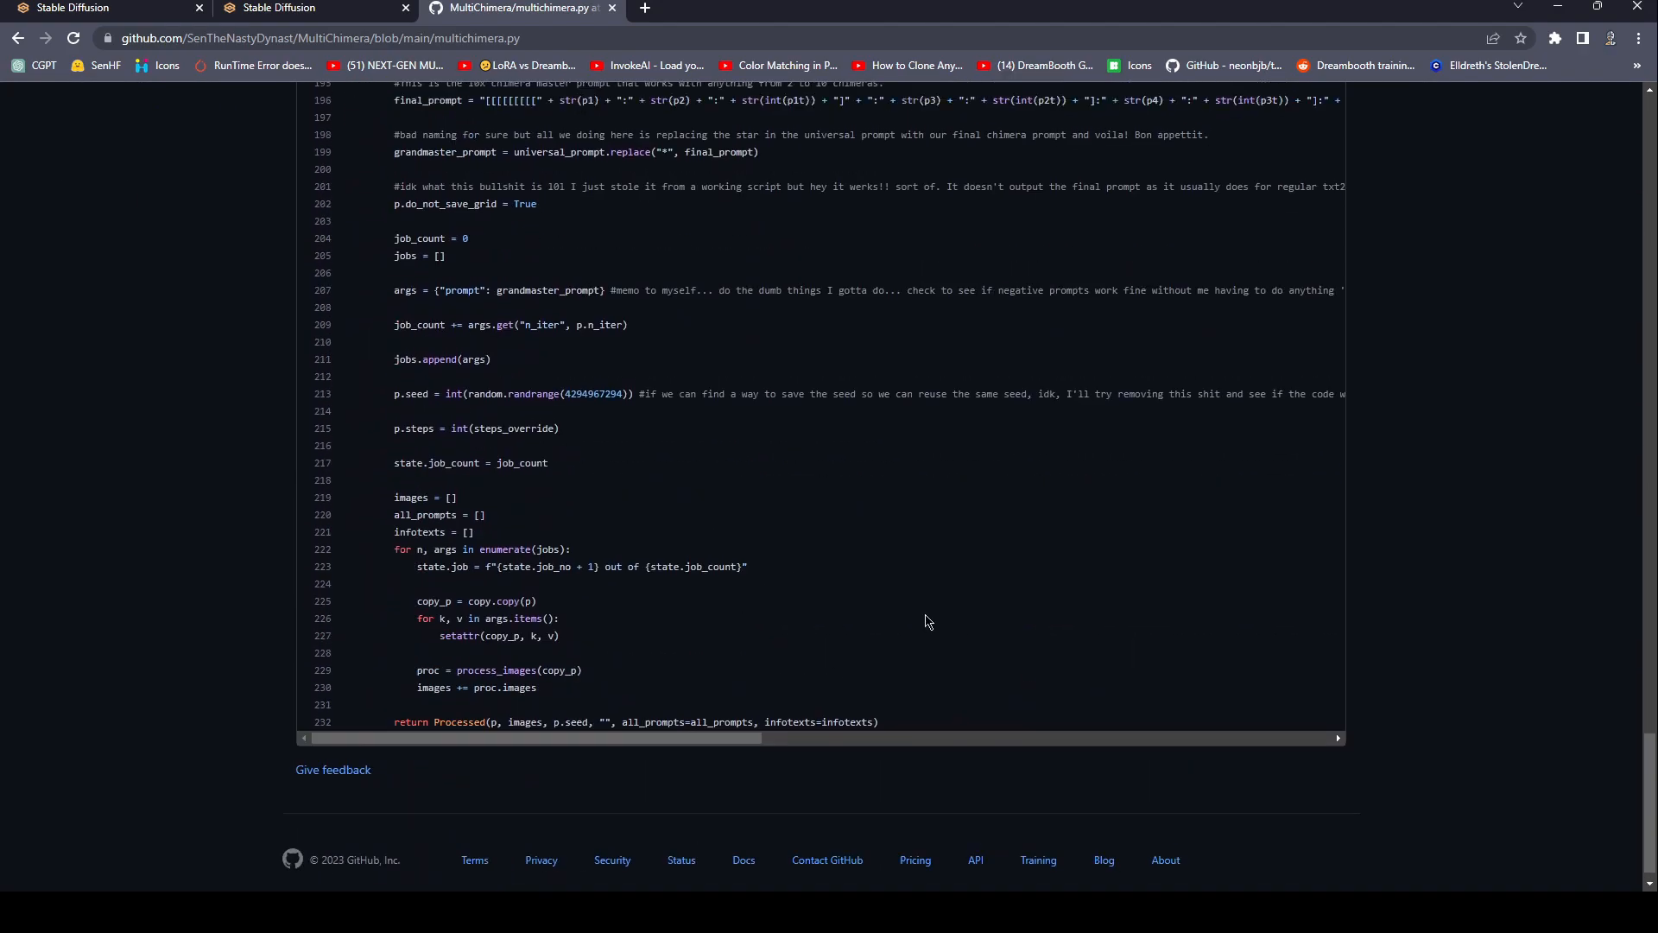
{"action": "scroll", "coordinate": [926, 625], "scroll_direction": "up", "scroll_amount": 15}
{"action": "scroll", "coordinate": [927, 590], "scroll_direction": "up", "scroll_amount": 1}
{"action": "left_click_drag", "start_coordinate": [929, 577], "coordinate": [826, 408]}
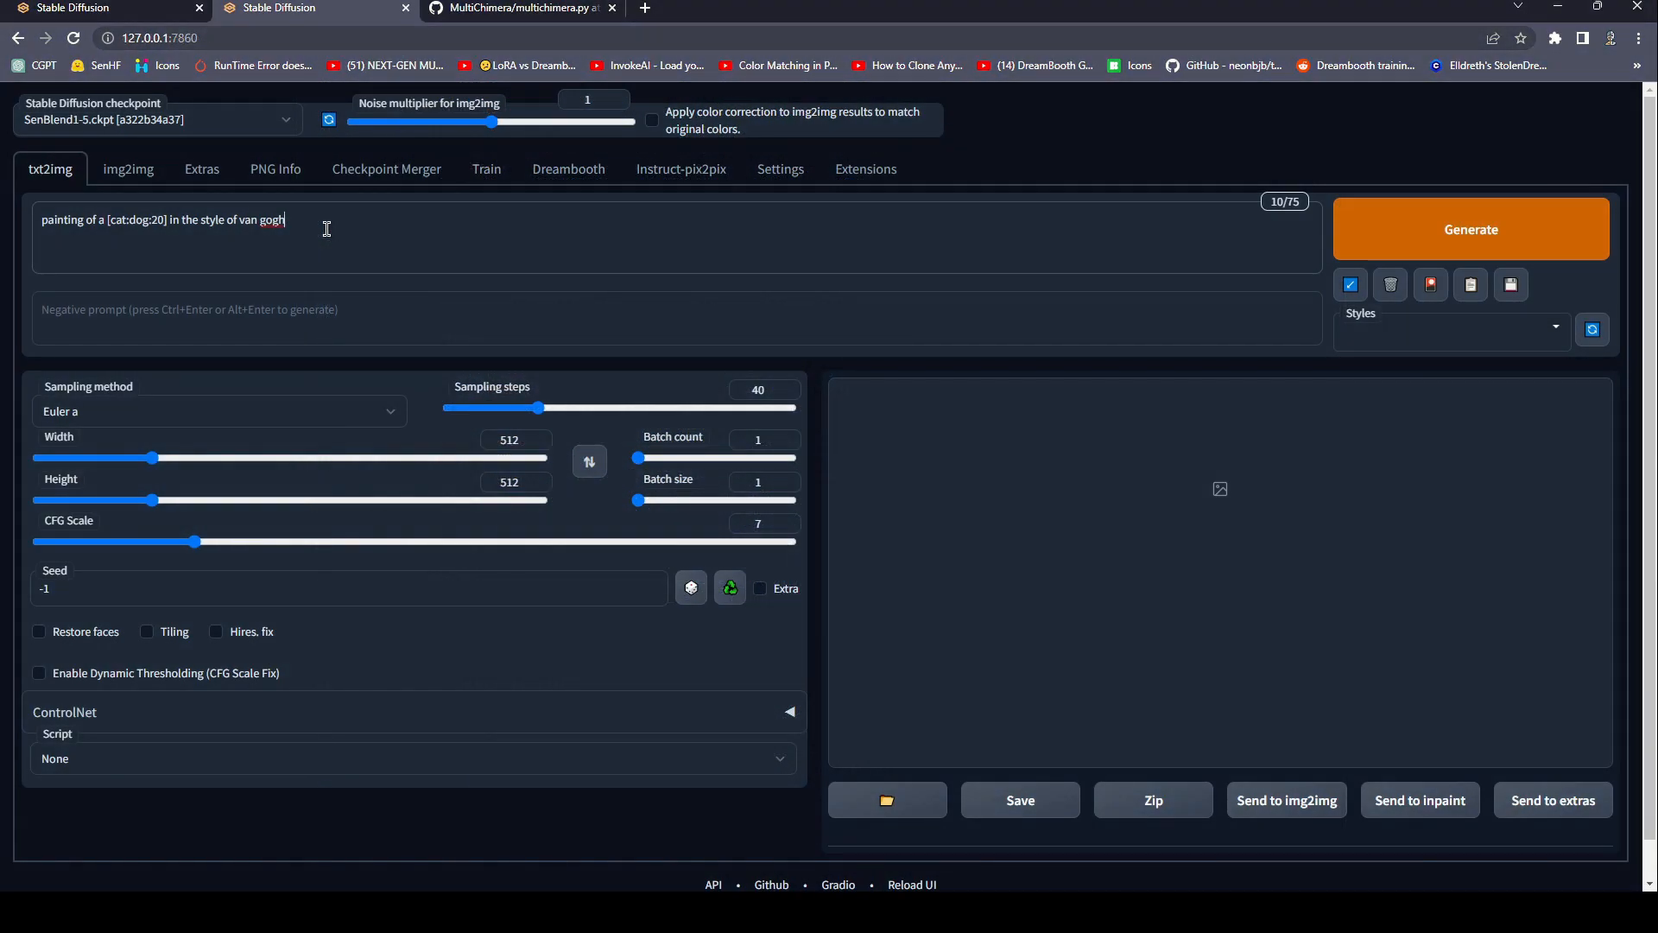
Return to Stable Diffusion and generate an image from the prompt "painting of a [cat:dog:20] in the style of van gogh".
{"action": "left_click_drag", "start_coordinate": [41, 222], "coordinate": [370, 222]}
{"action": "left_click", "coordinate": [372, 223]}
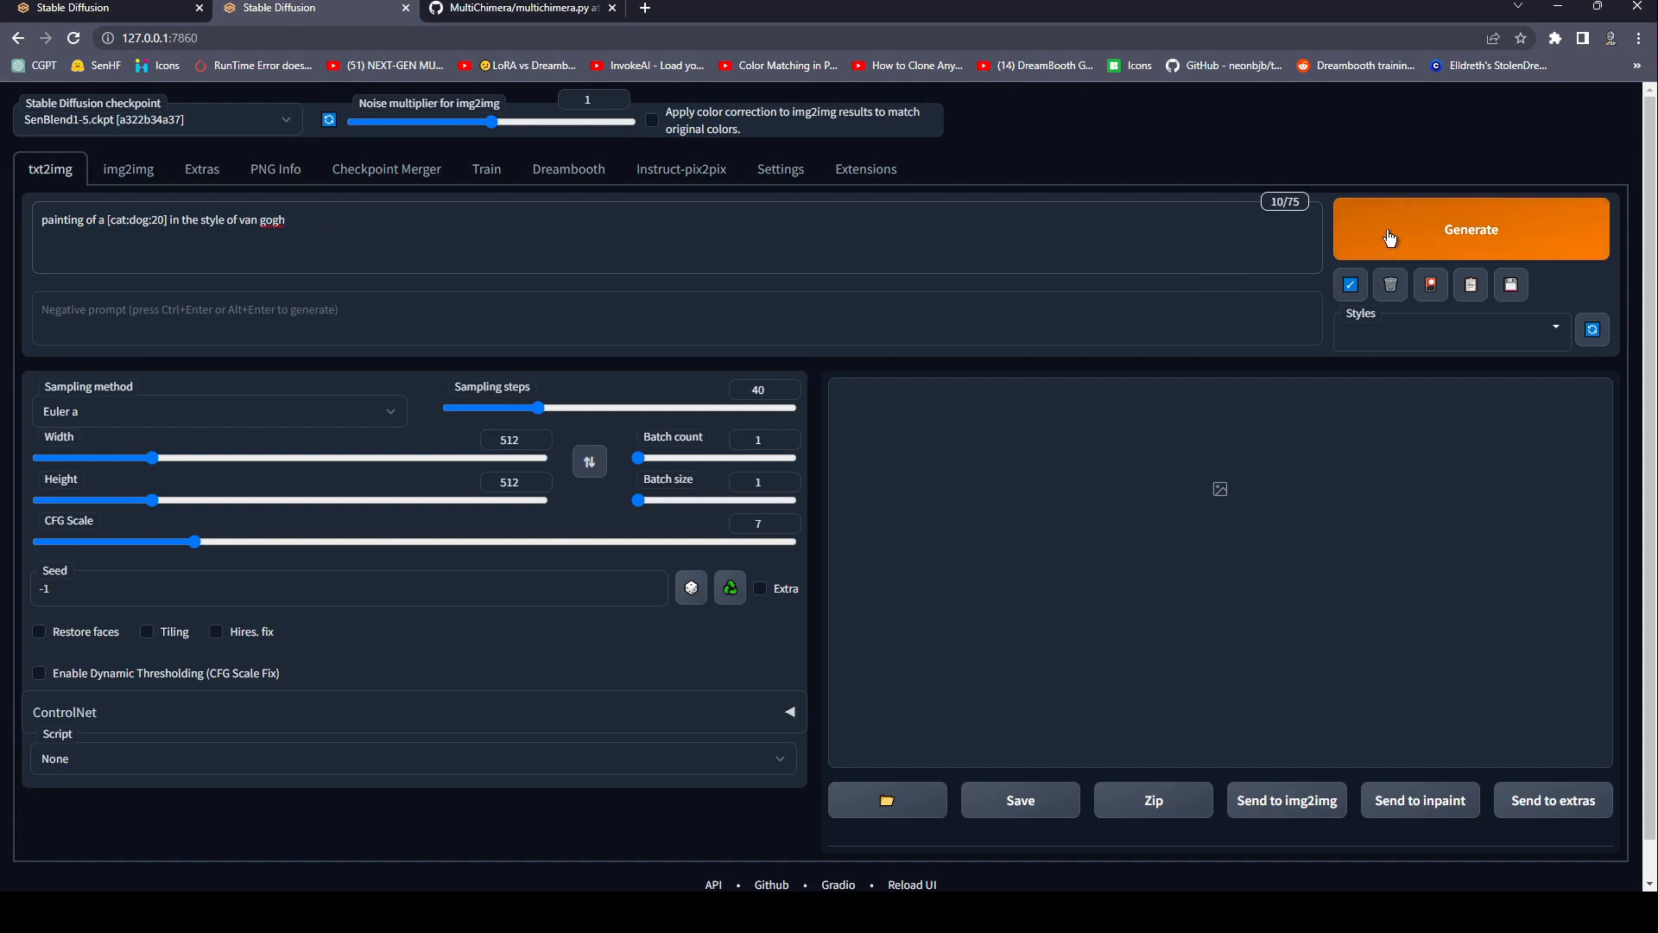
{"action": "left_click", "coordinate": [121, 226]}
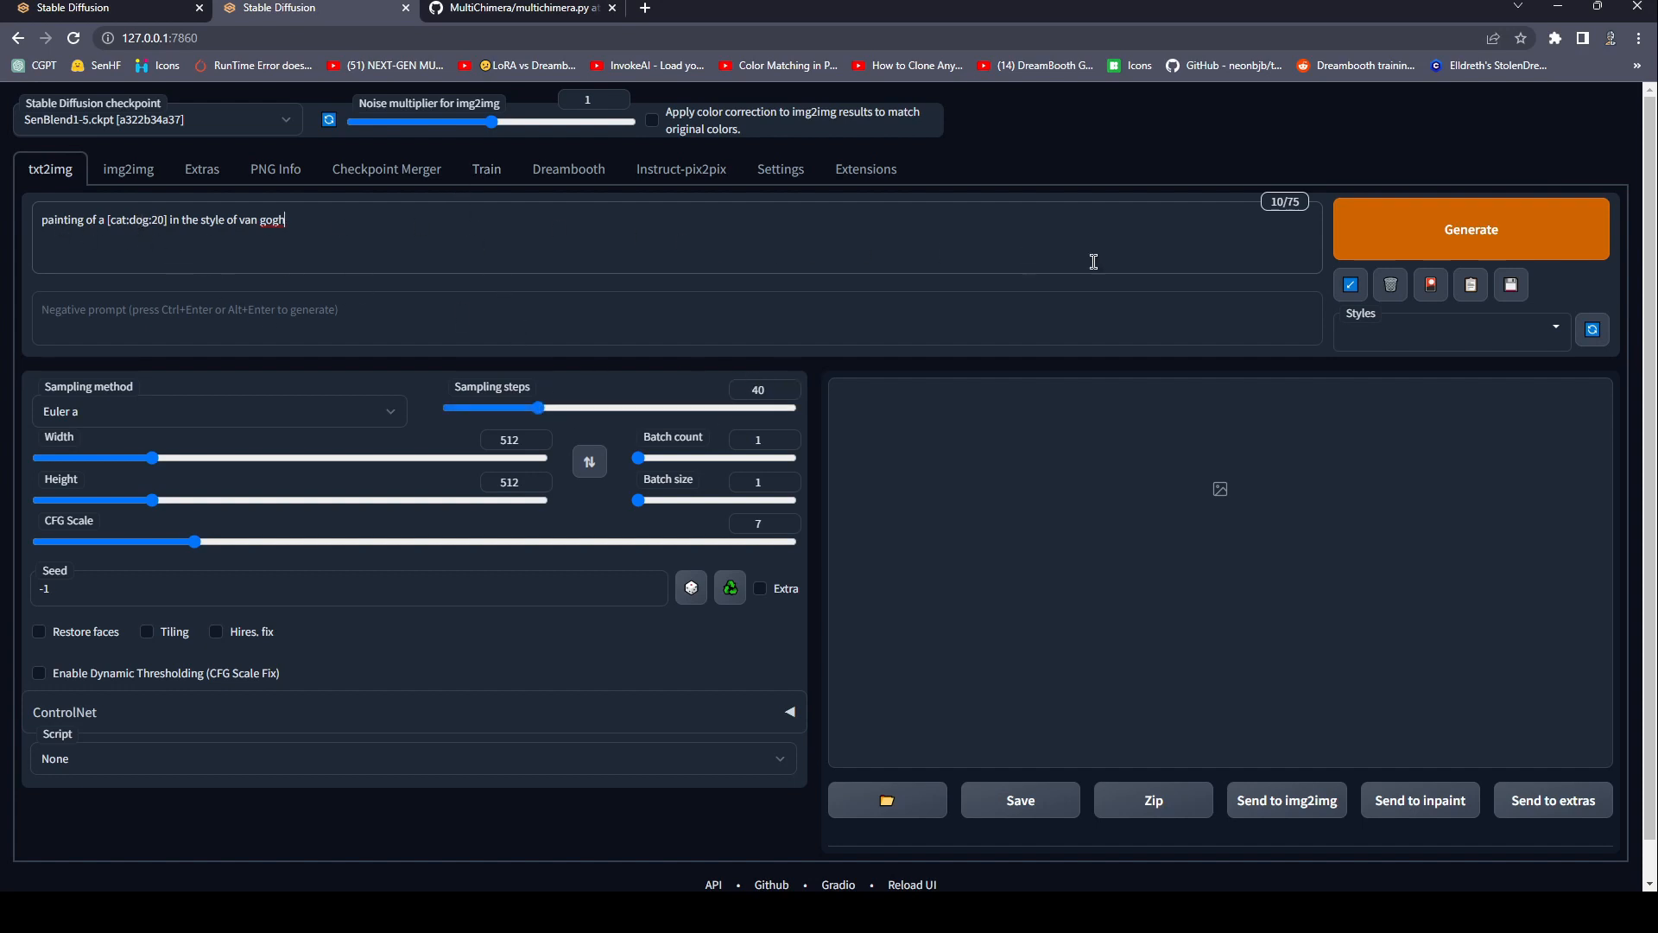
{"action": "left_click", "coordinate": [1386, 253]}
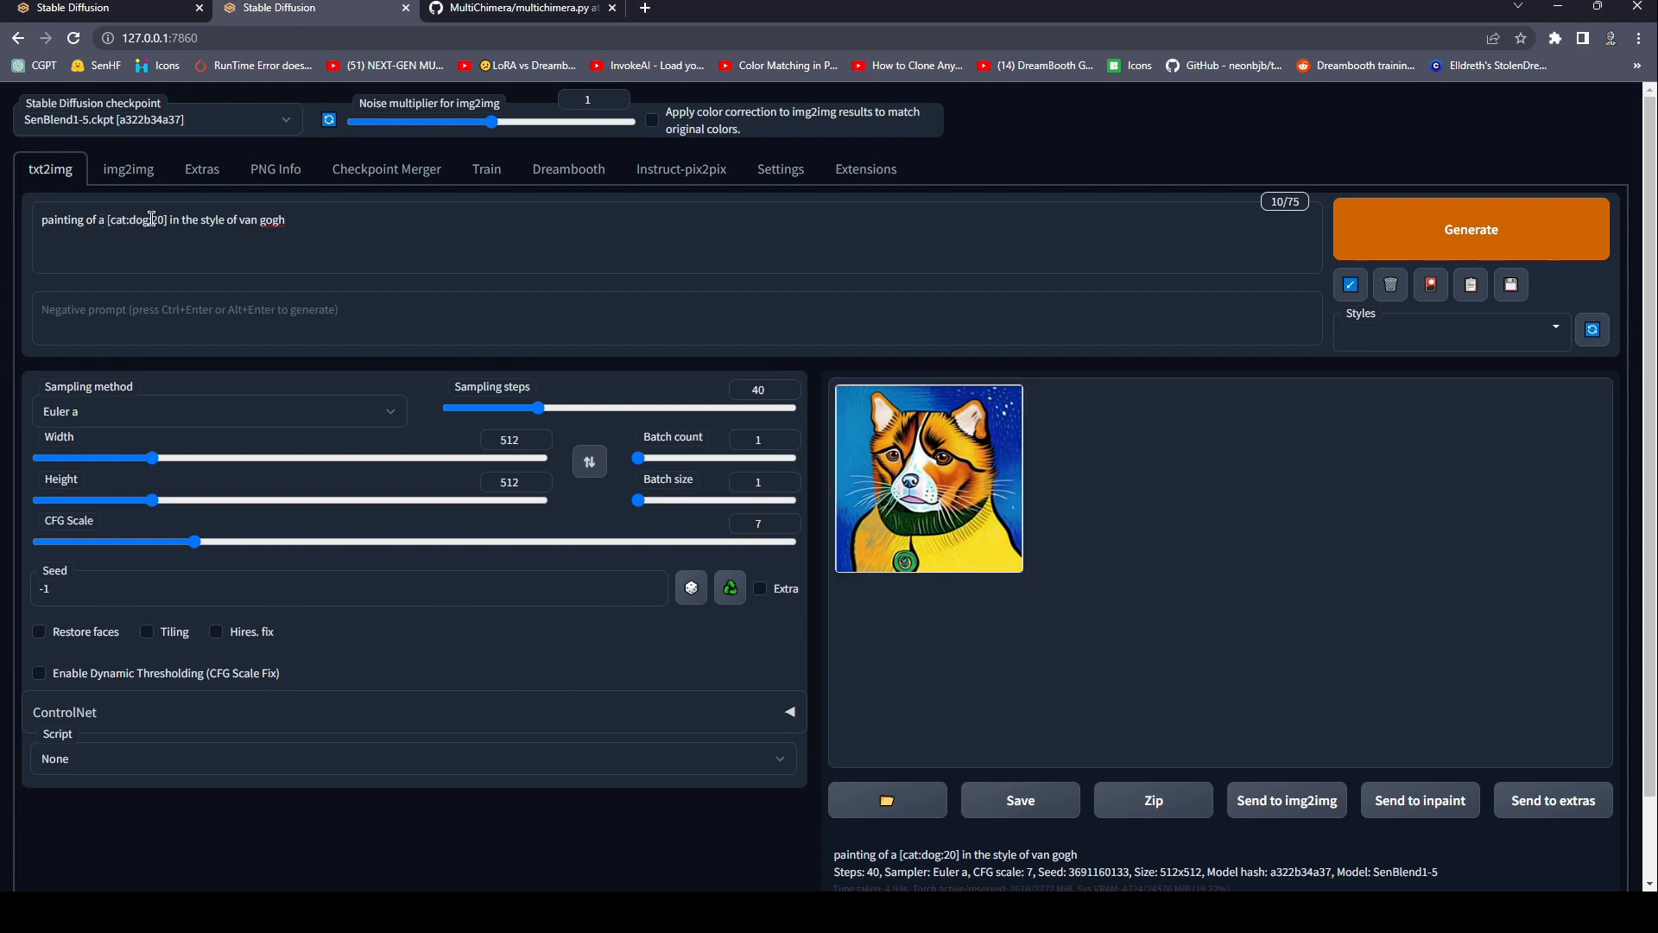
Set the sampling steps to 60 and extend the prompt's subject edit to "[[cat:dog:20]:bear:40]".
{"action": "left_click_drag", "start_coordinate": [535, 411], "coordinate": [588, 419]}
{"action": "type", "text": "["}
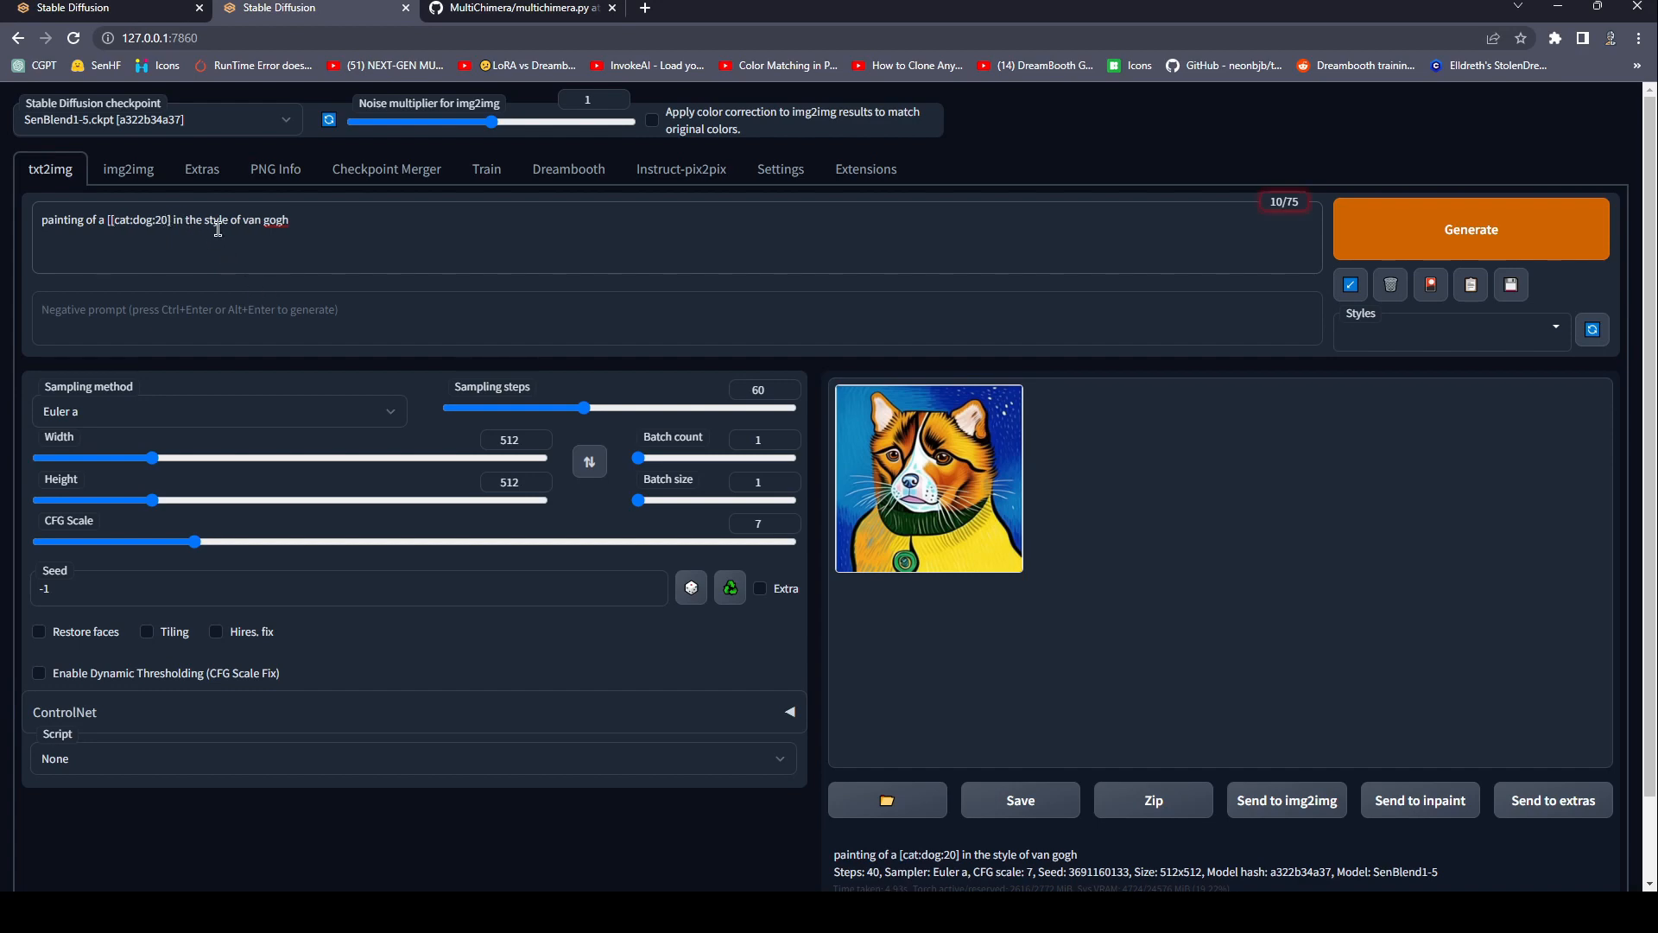
{"action": "type", "text": ":bear"}
{"action": "type", "text": "]"}
{"action": "type", "text": "40"}
{"action": "type", "text": "]"}
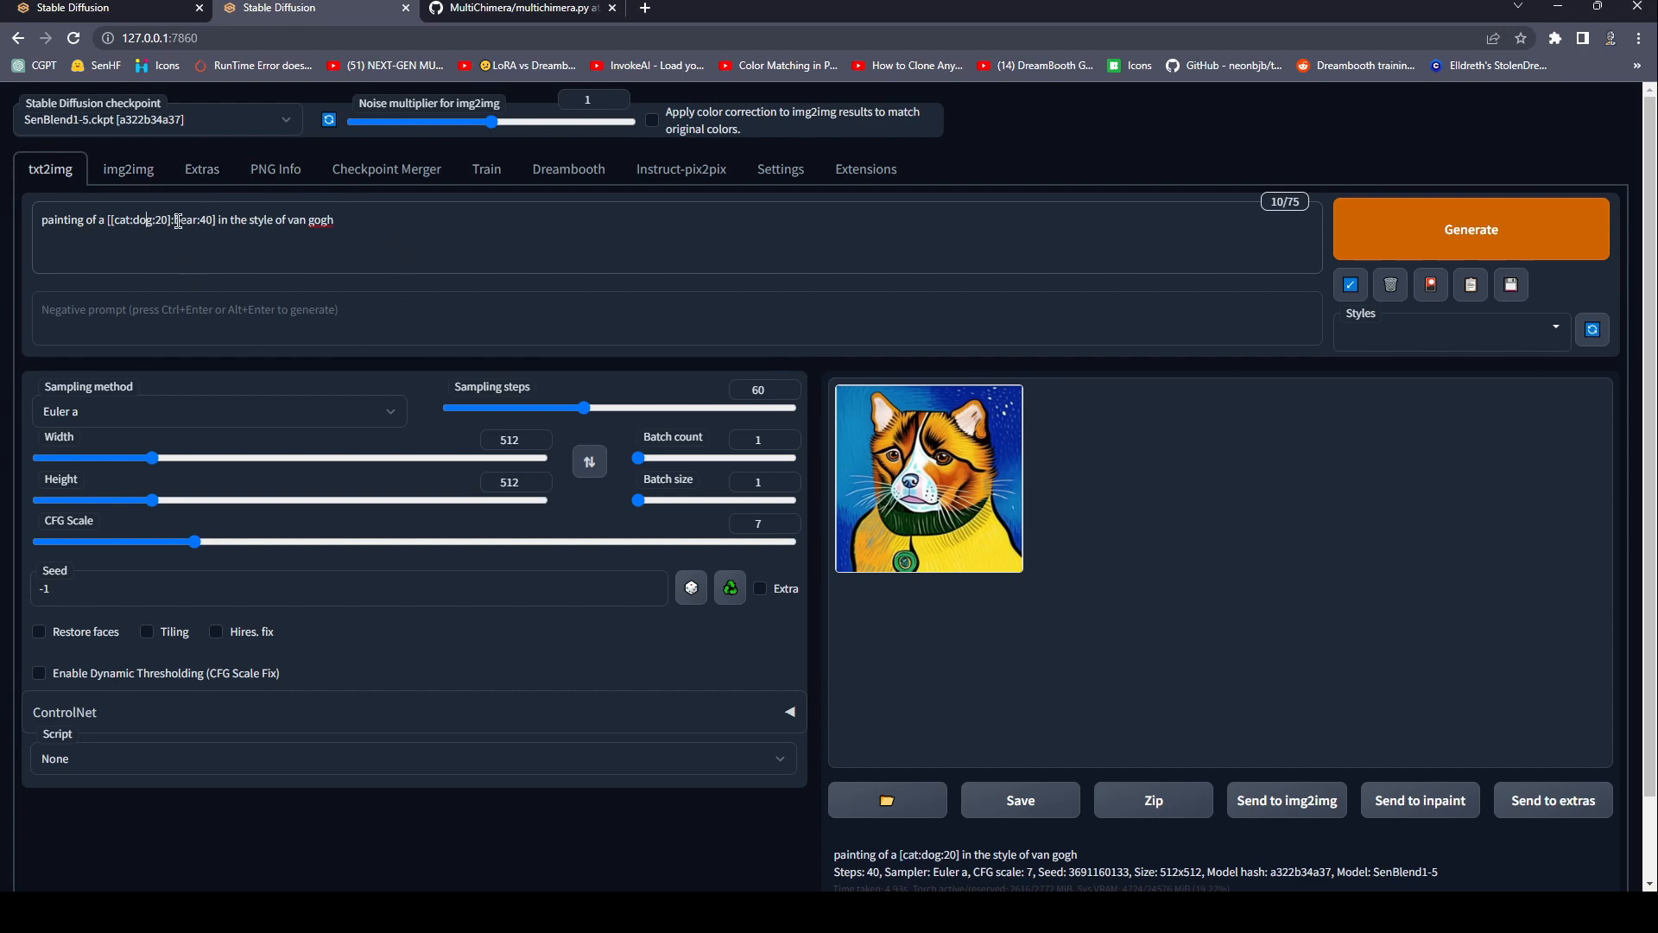
Review the nested cat, dog and bear prompt edit and generate an image from it.
{"action": "left_click", "coordinate": [393, 243]}
{"action": "left_click_drag", "start_coordinate": [234, 230], "coordinate": [50, 225]}
{"action": "left_click", "coordinate": [185, 244]}
{"action": "type", "text": "["}
{"action": "key", "text": "BackSpace"}
{"action": "left_click", "coordinate": [220, 222]}
{"action": "triple_click", "coordinate": [381, 229]}
{"action": "key", "text": "ctrl+c"}
{"action": "left_click", "coordinate": [342, 229]}
{"action": "left_click", "coordinate": [1374, 259]}
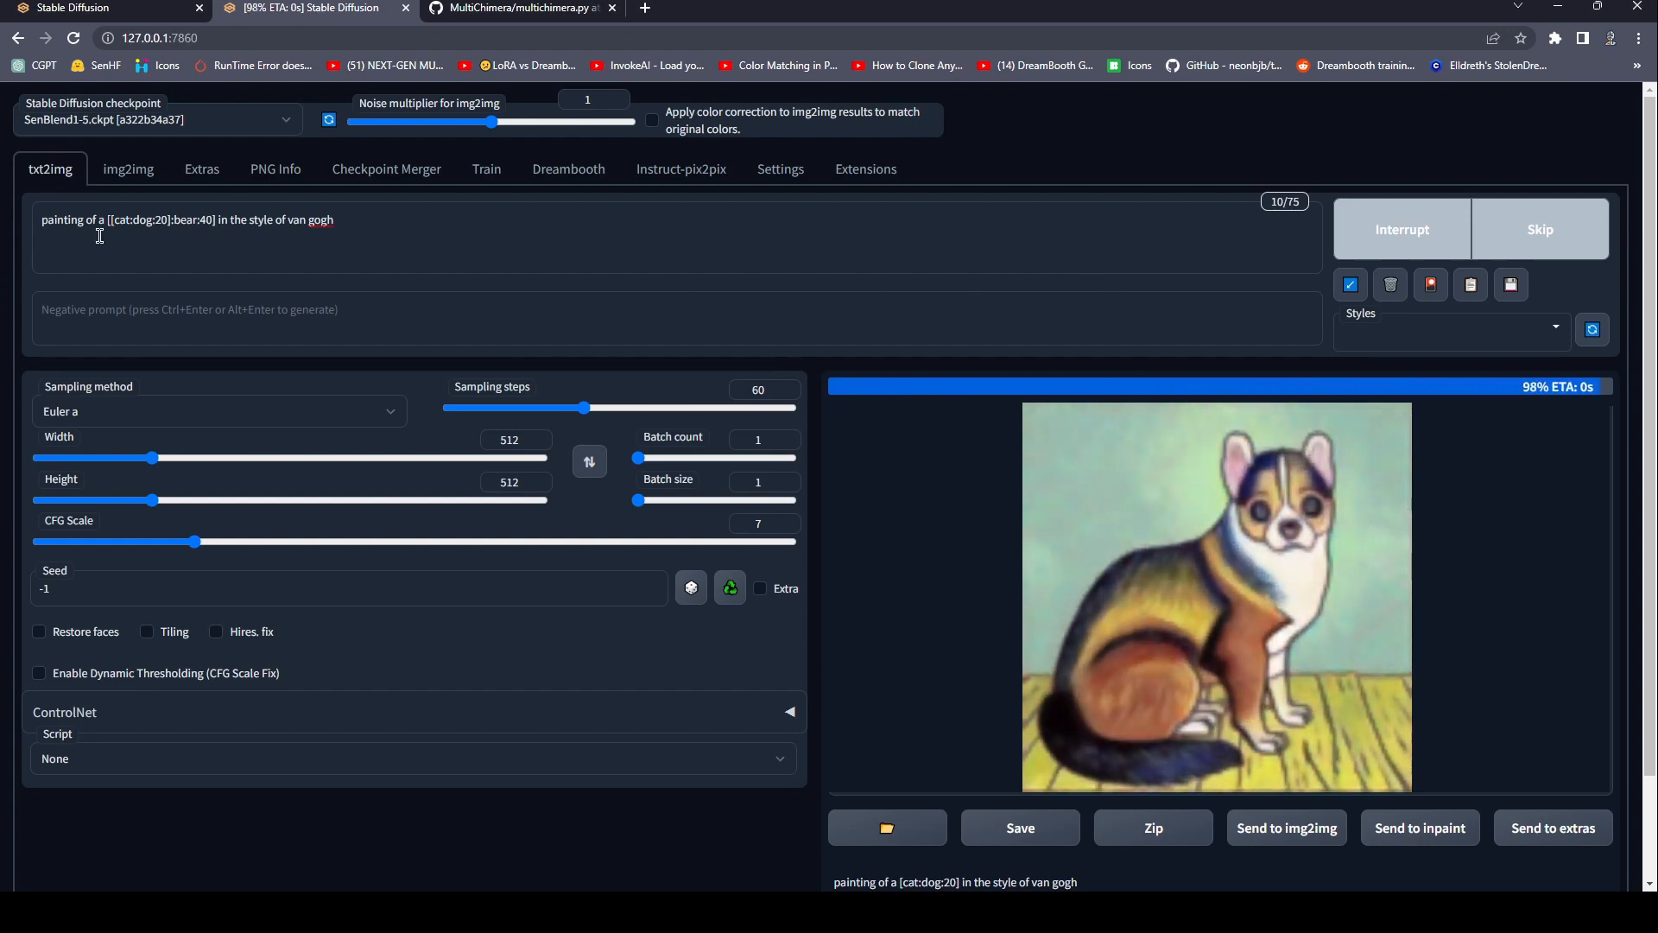
Set the sampling steps to 89 and generate the three-animal painting again.
{"action": "left_click_drag", "start_coordinate": [583, 407], "coordinate": [651, 421]}
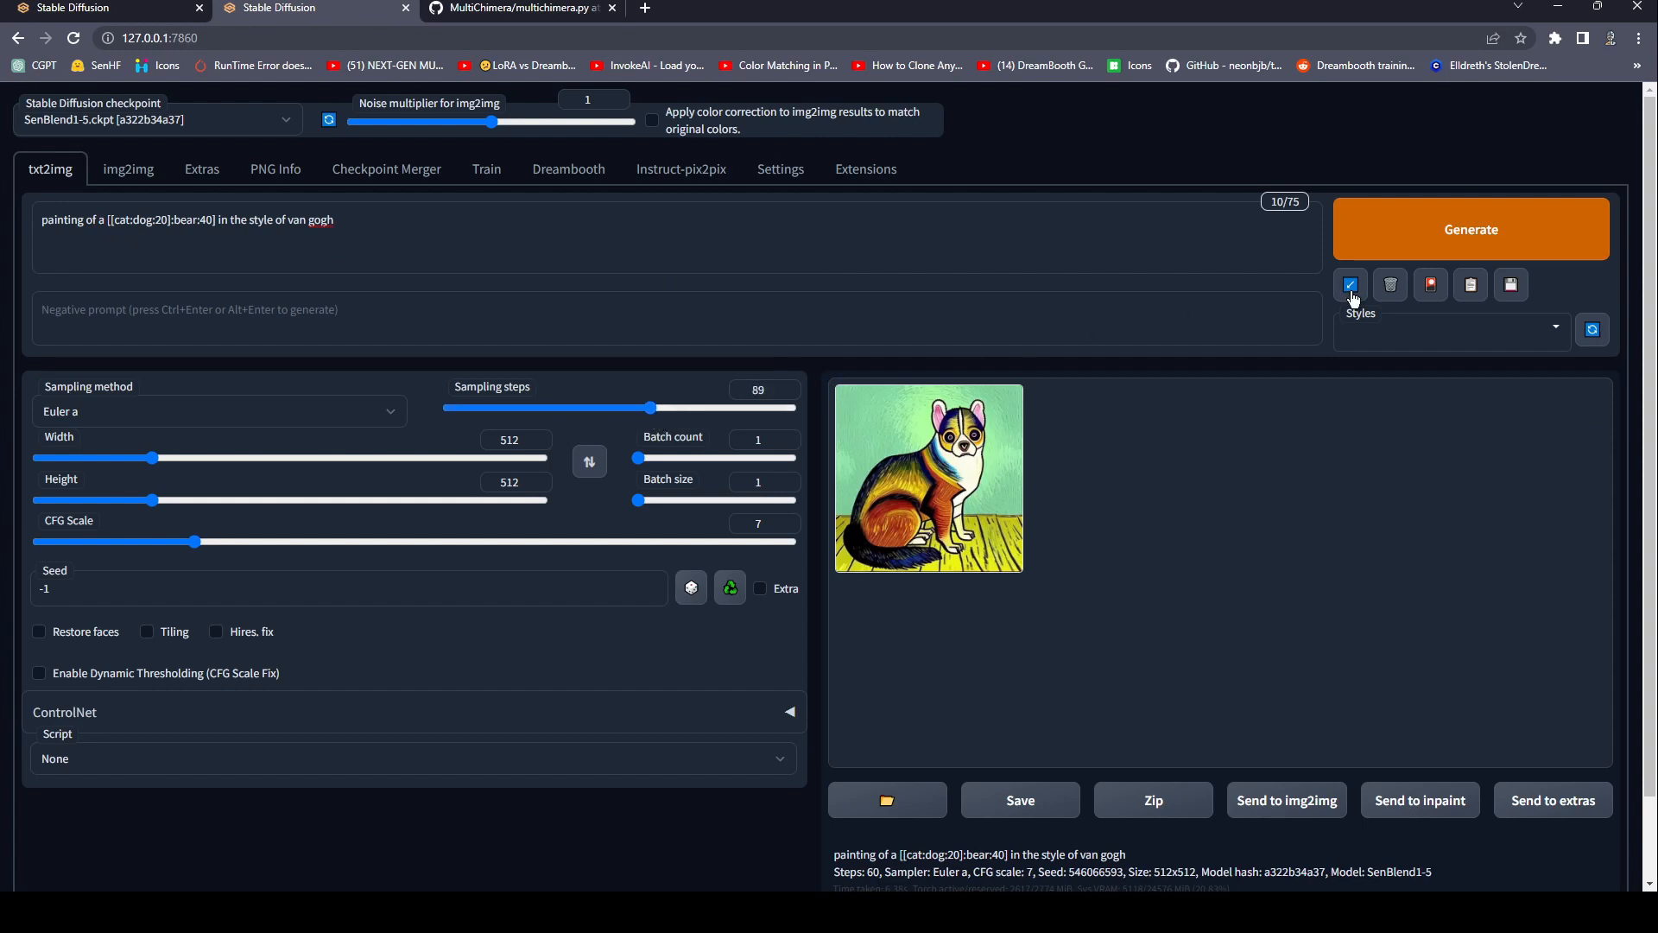
{"action": "left_click", "coordinate": [1481, 233]}
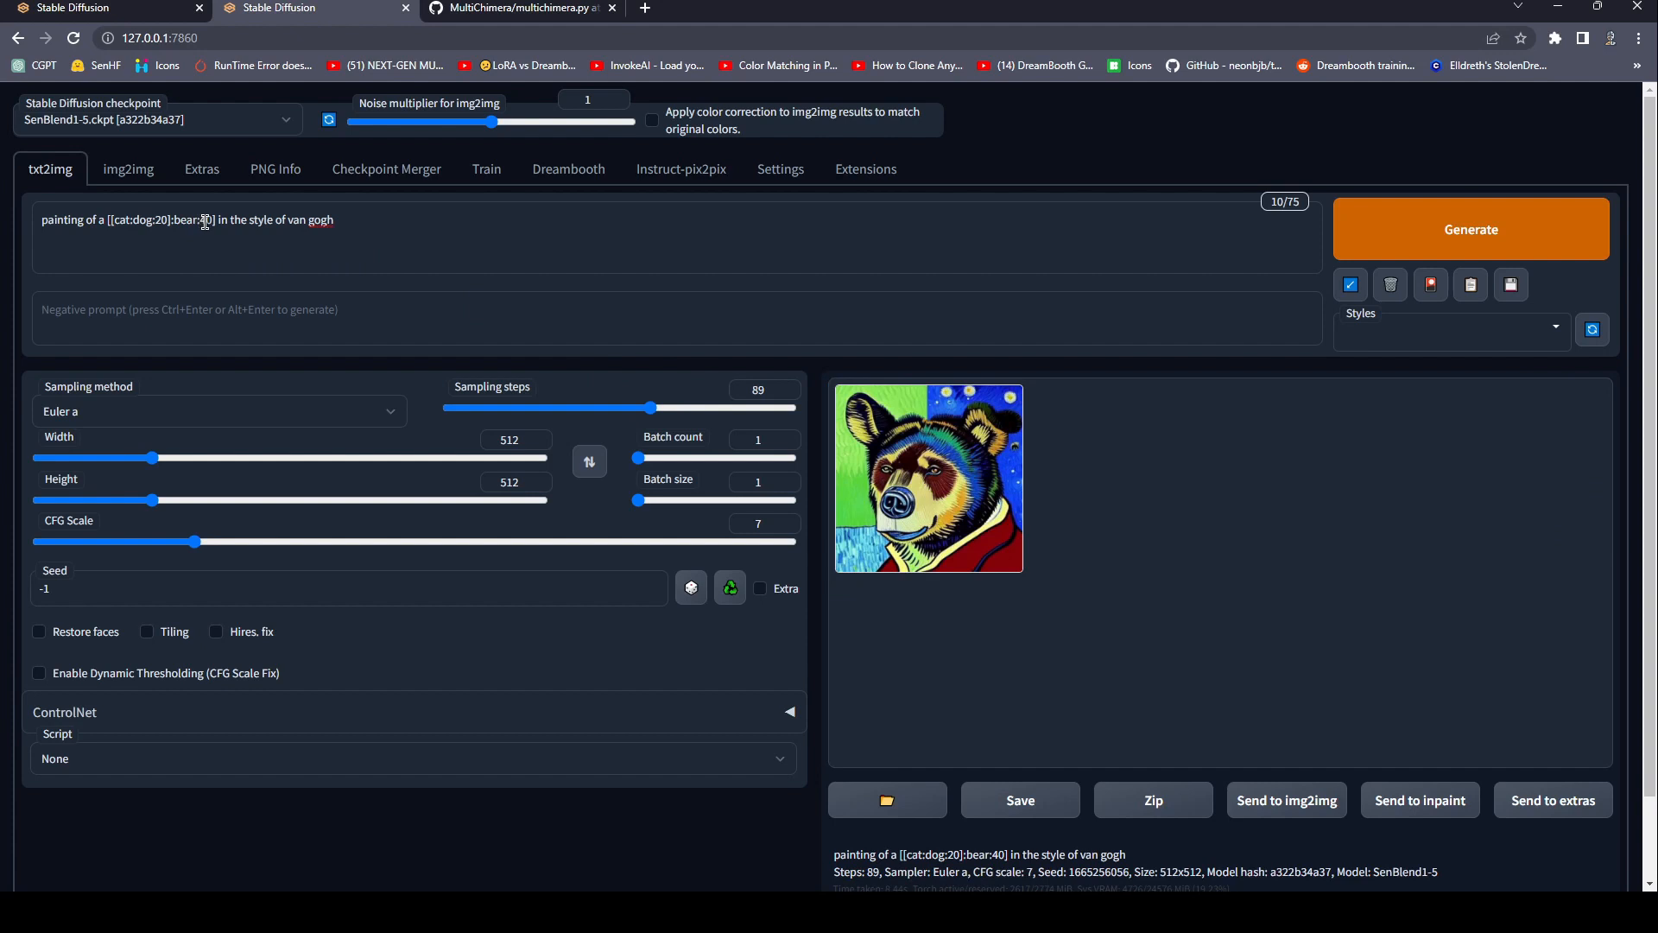
Set the sampling steps to 60, enlarge the generated bear painting and review the nested prompt edit.
{"action": "left_click_drag", "start_coordinate": [649, 409], "coordinate": [589, 421]}
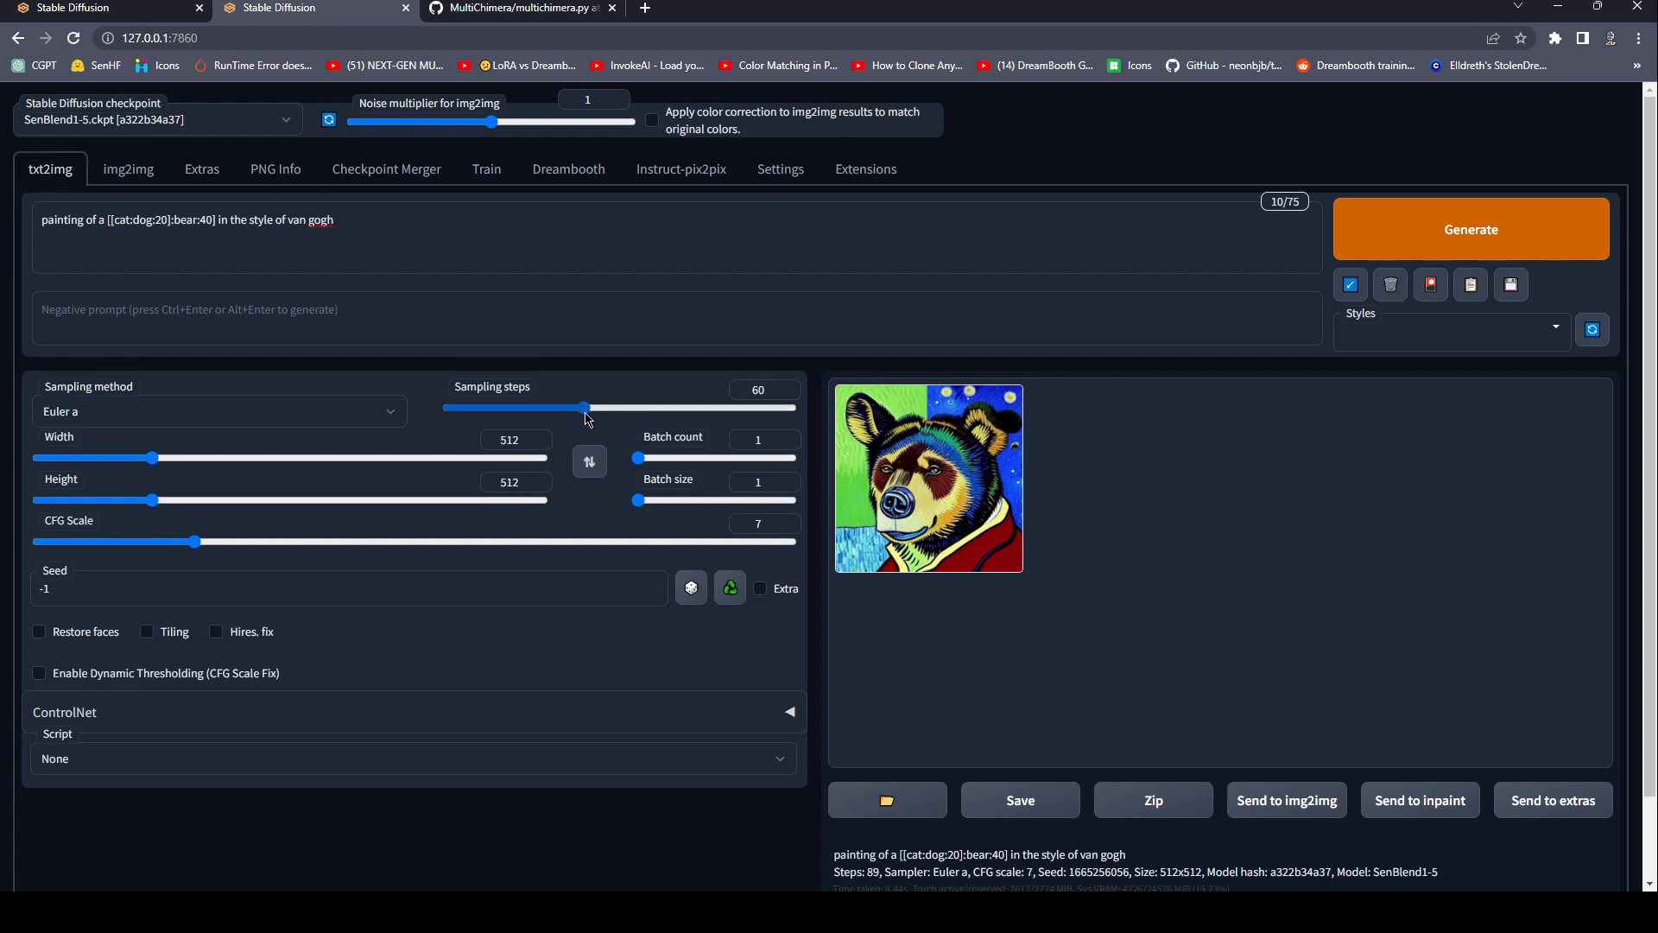
{"action": "left_click", "coordinate": [989, 536]}
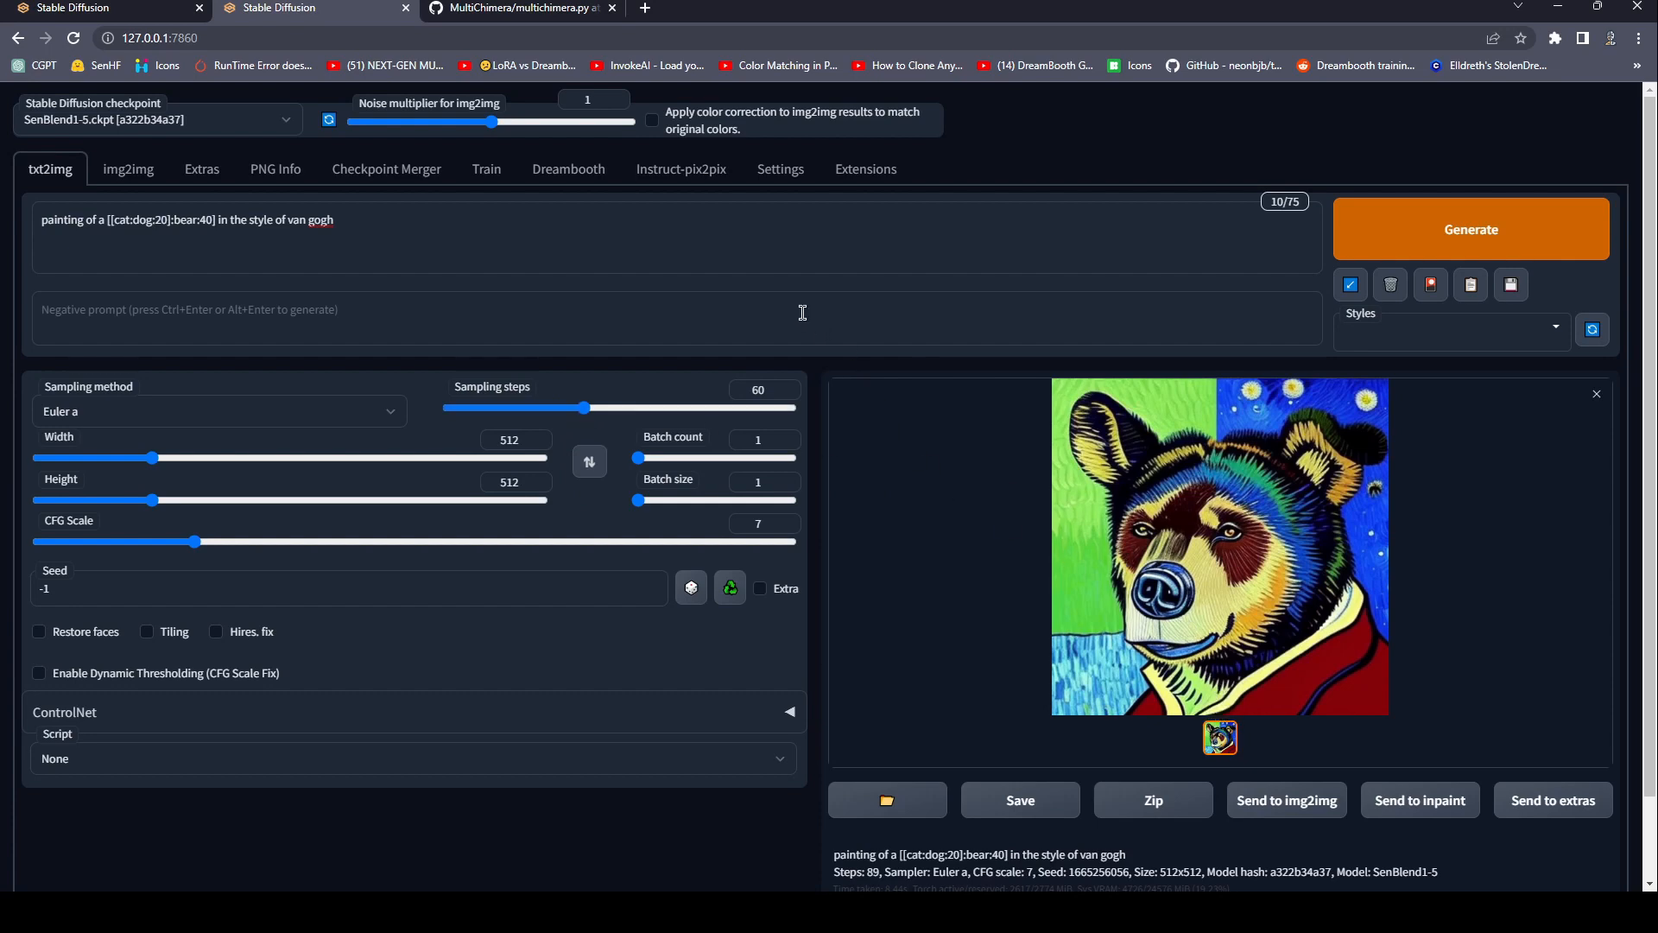
{"action": "left_click", "coordinate": [419, 244]}
{"action": "left_click_drag", "start_coordinate": [216, 222], "coordinate": [62, 222]}
{"action": "left_click", "coordinate": [298, 242]}
Choose the MultiChimera Beta script and enter "painting of a * in the style of van gogh" as its universal prompt.
{"action": "left_click", "coordinate": [476, 808]}
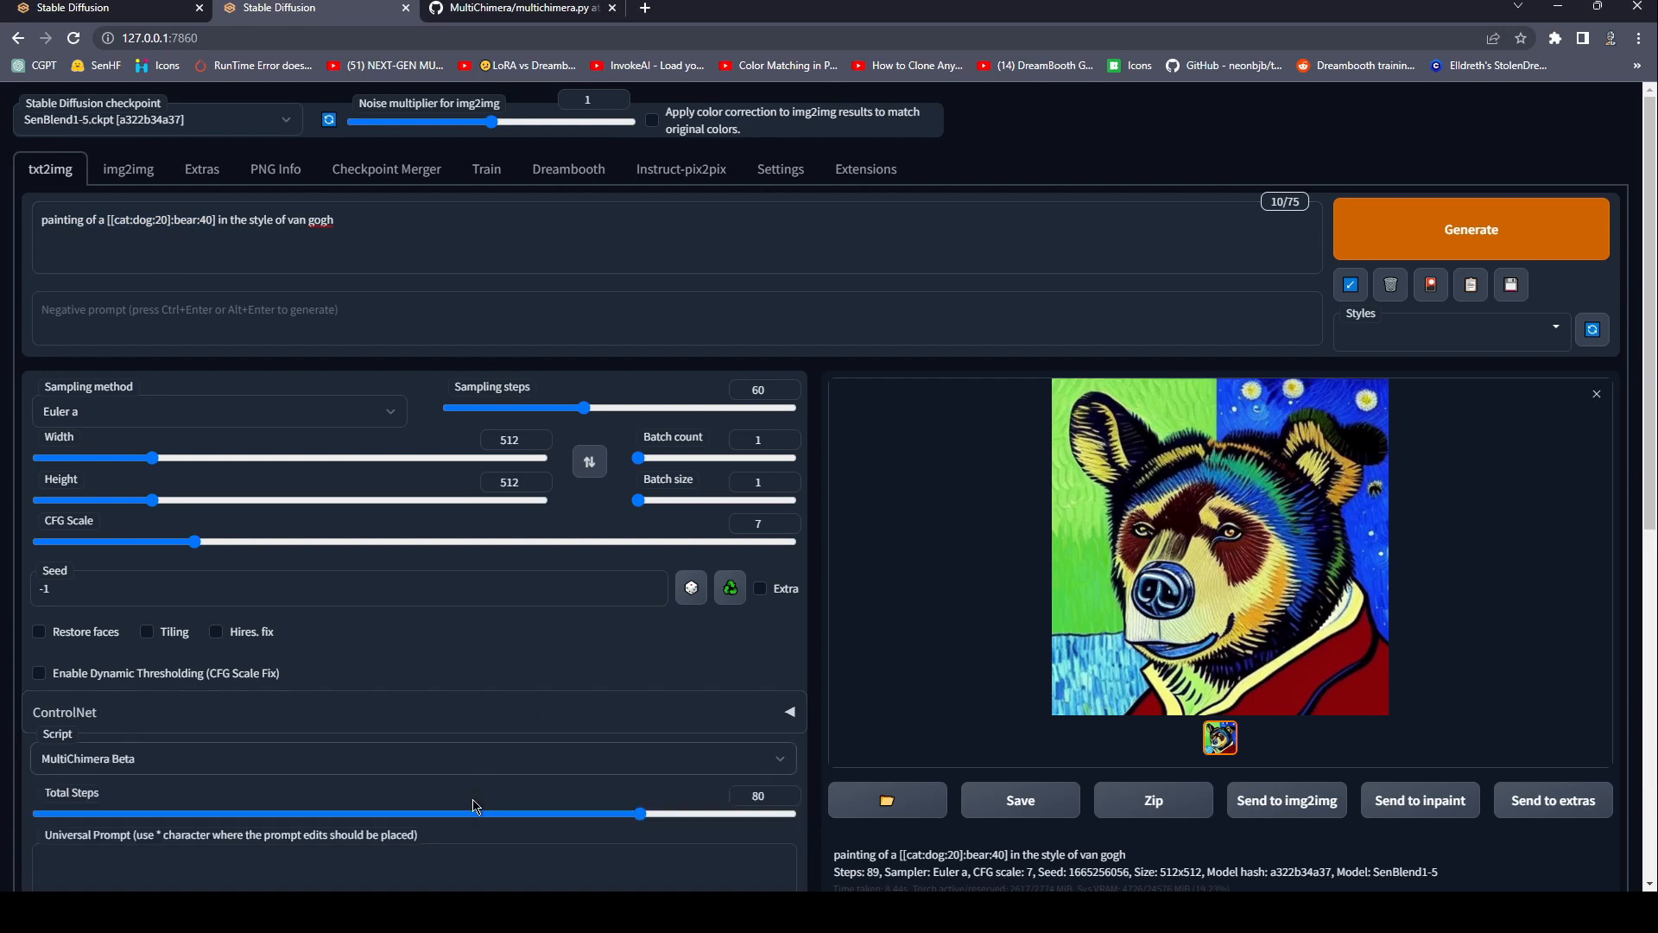
{"action": "scroll", "coordinate": [538, 665], "scroll_direction": "down", "scroll_amount": 5}
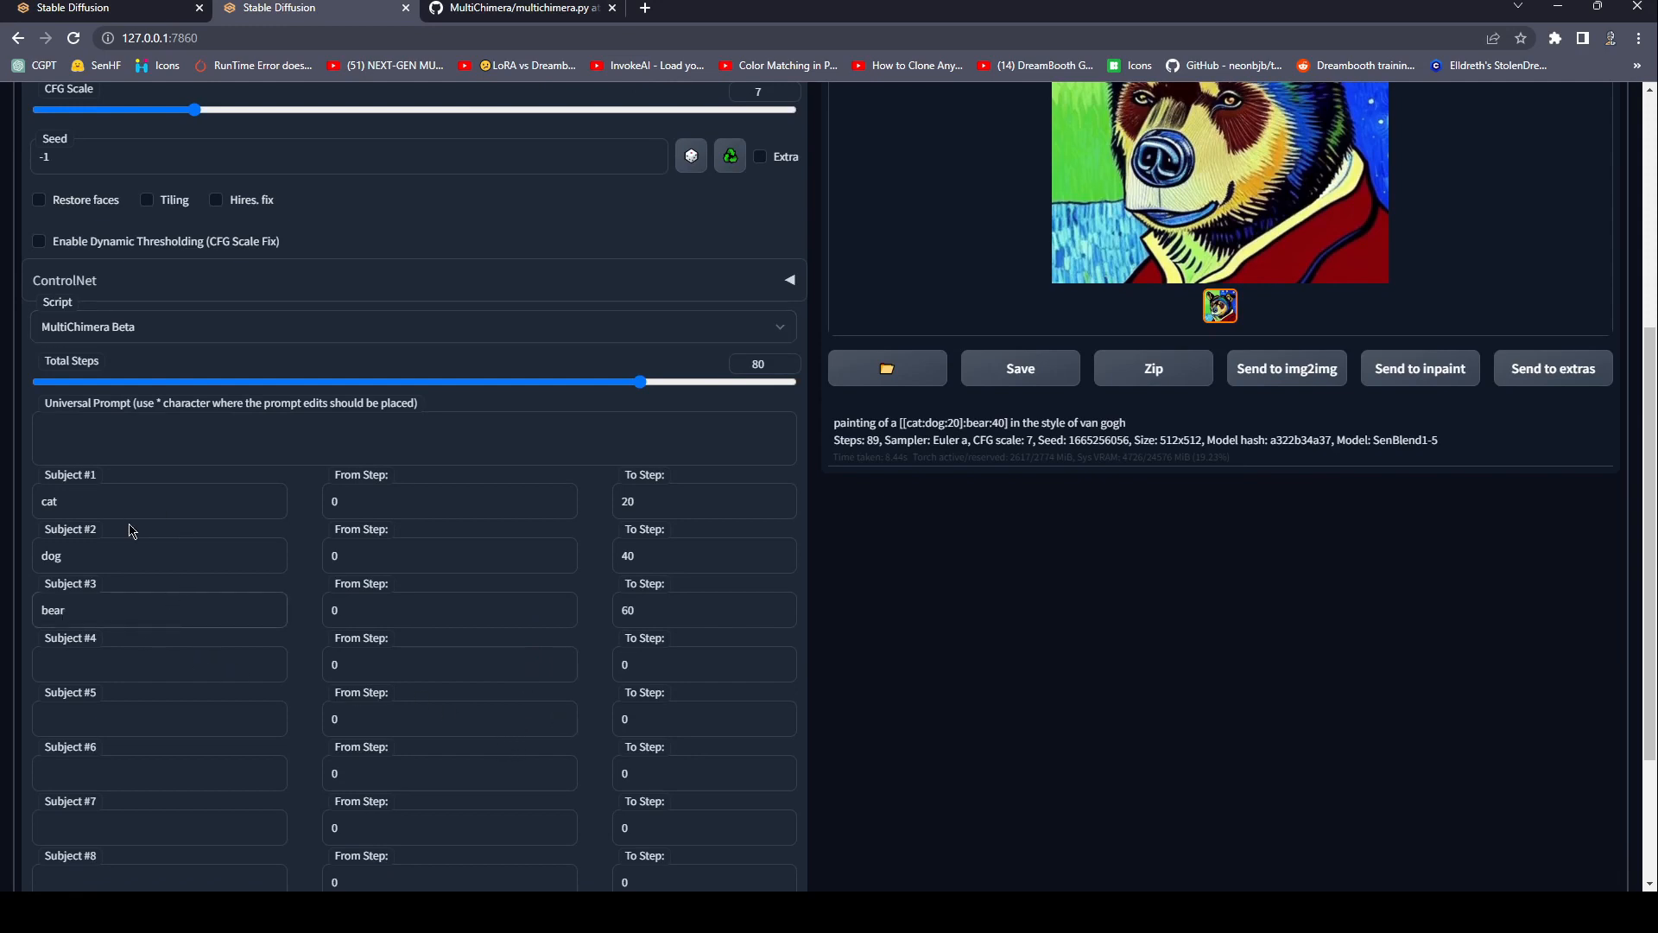
{"action": "scroll", "coordinate": [250, 414], "scroll_direction": "up", "scroll_amount": 5}
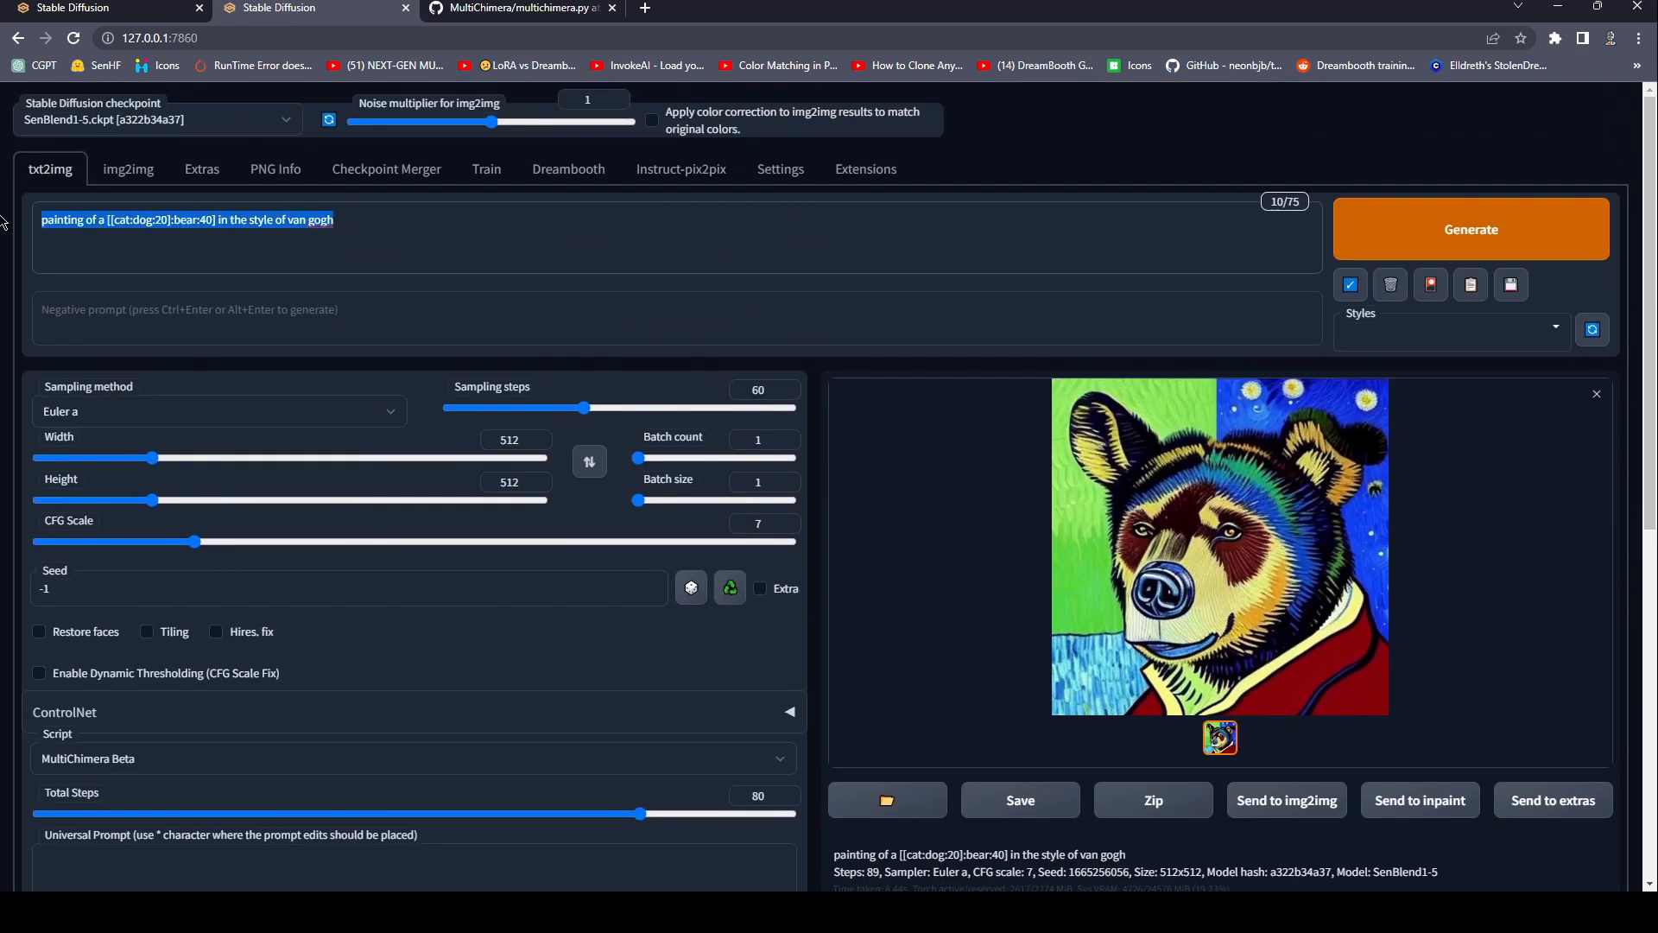
{"action": "scroll", "coordinate": [248, 317], "scroll_direction": "down", "scroll_amount": 4}
{"action": "left_click", "coordinate": [177, 528]}
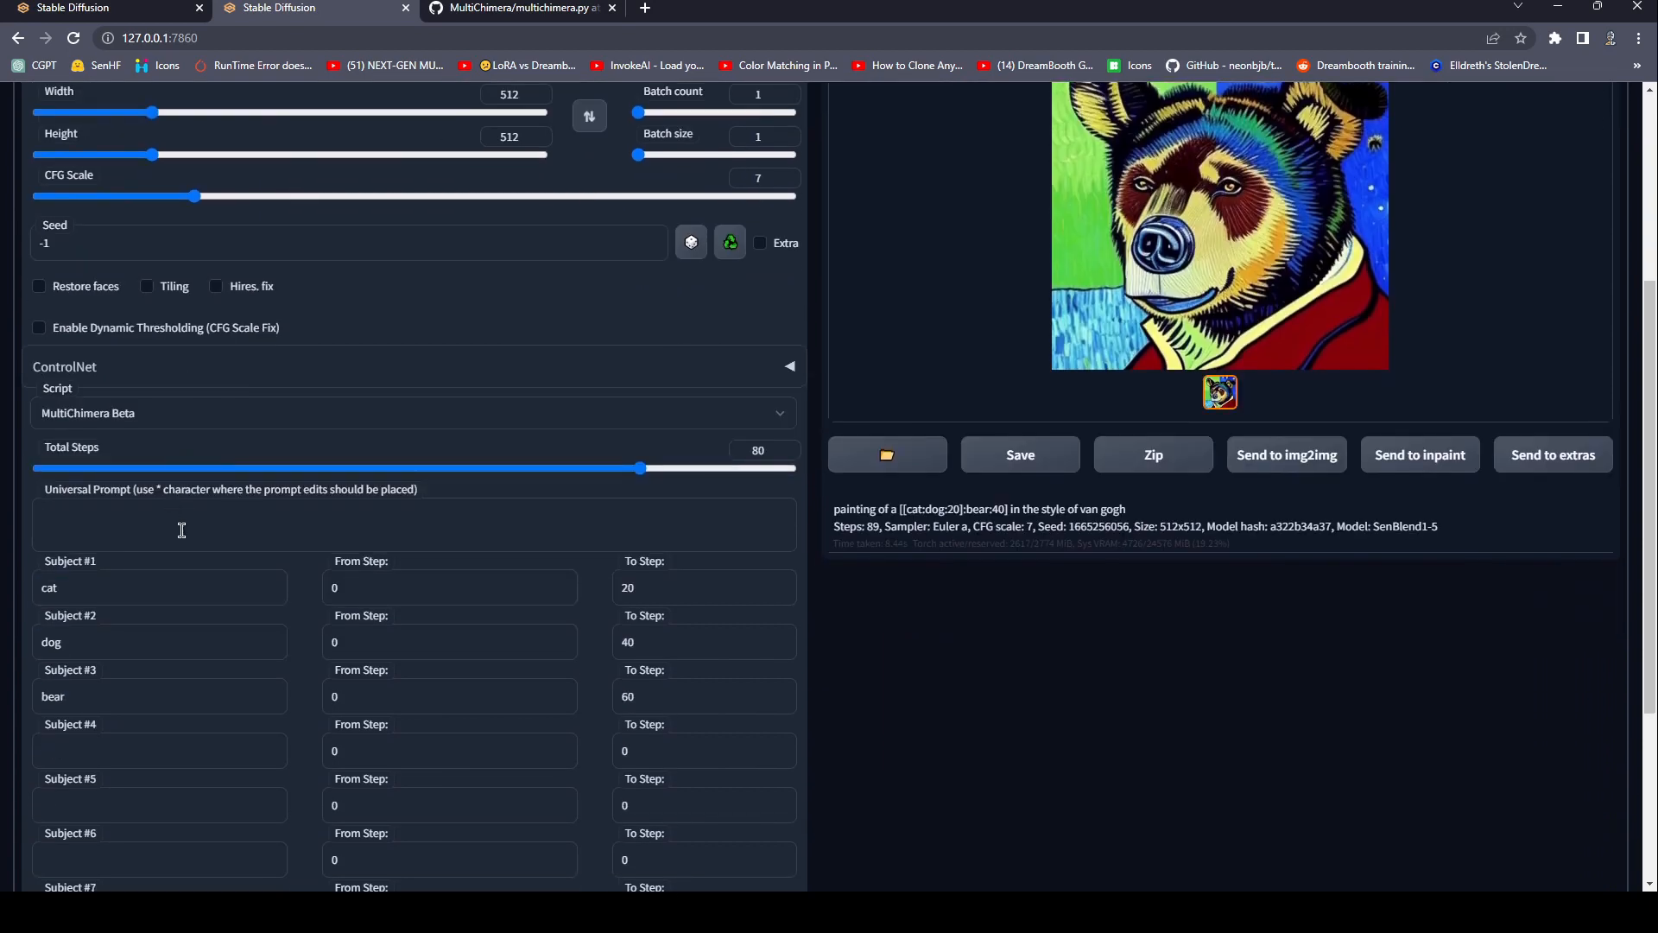
{"action": "key", "text": "ctrl+v"}
{"action": "left_click_drag", "start_coordinate": [217, 518], "coordinate": [108, 526]}
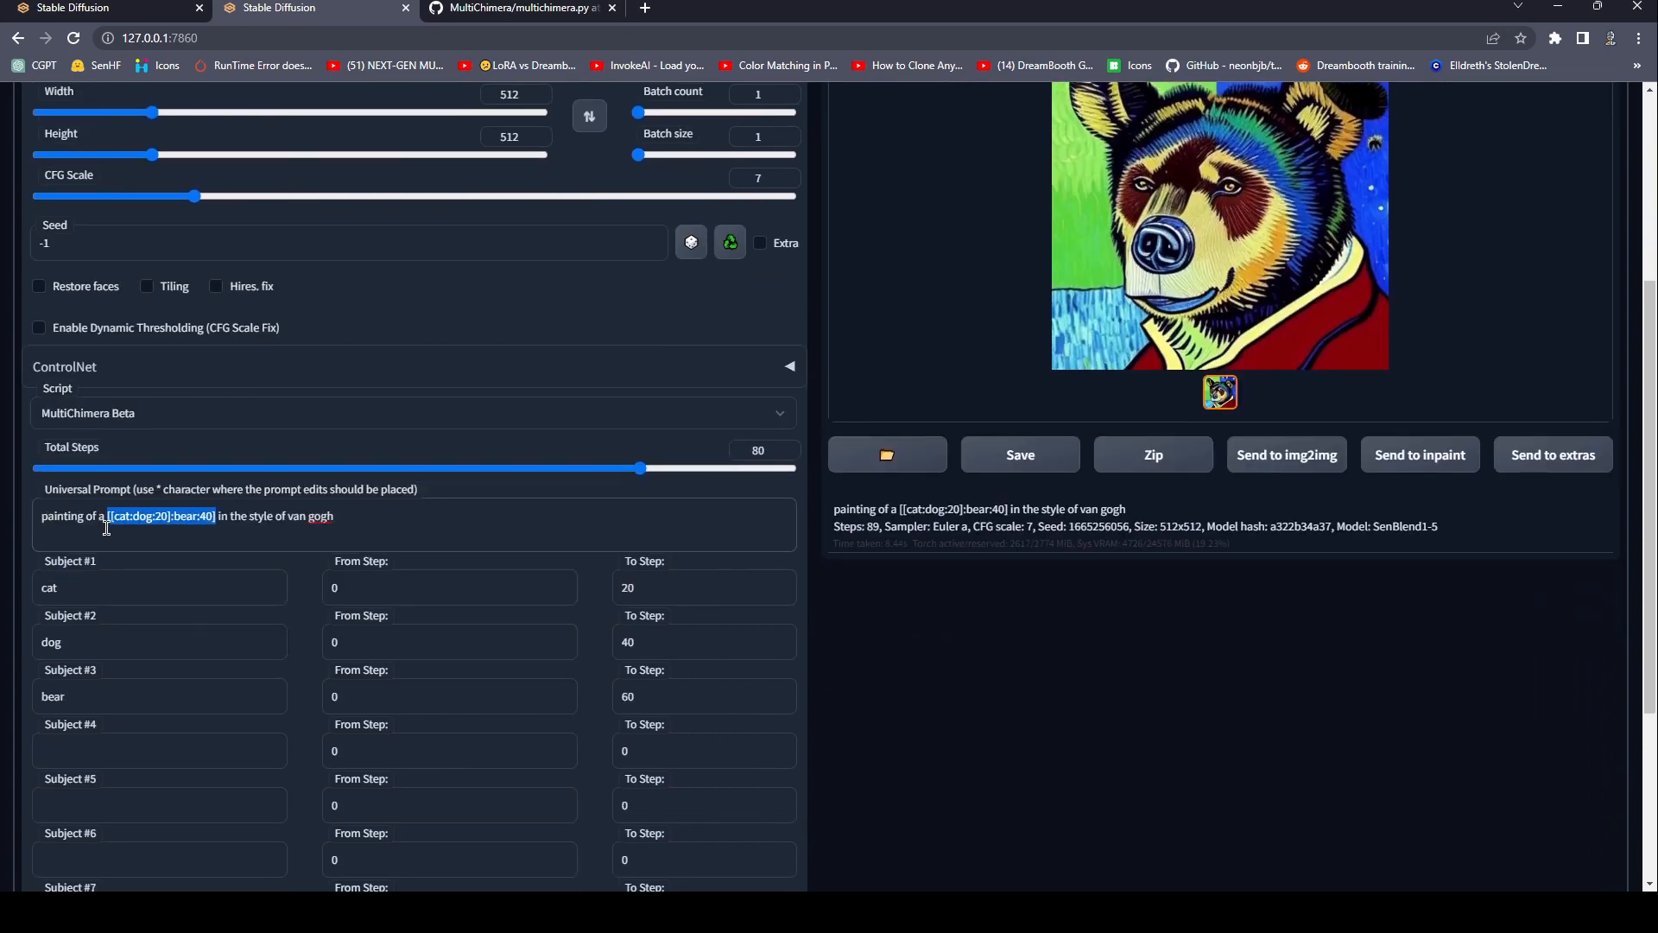
{"action": "type", "text": "*"}
Set the script's total steps to 89 and generate an image with the cat, dog and bear subjects.
{"action": "left_click_drag", "start_coordinate": [642, 474], "coordinate": [795, 480]}
{"action": "scroll", "coordinate": [693, 478], "scroll_direction": "down", "scroll_amount": 2}
{"action": "mouse_move", "coordinate": [792, 338]}
{"action": "left_mouse_down"}
{"action": "mouse_move", "coordinate": [567, 344]}
{"action": "mouse_move", "coordinate": [792, 344]}
{"action": "left_mouse_up"}
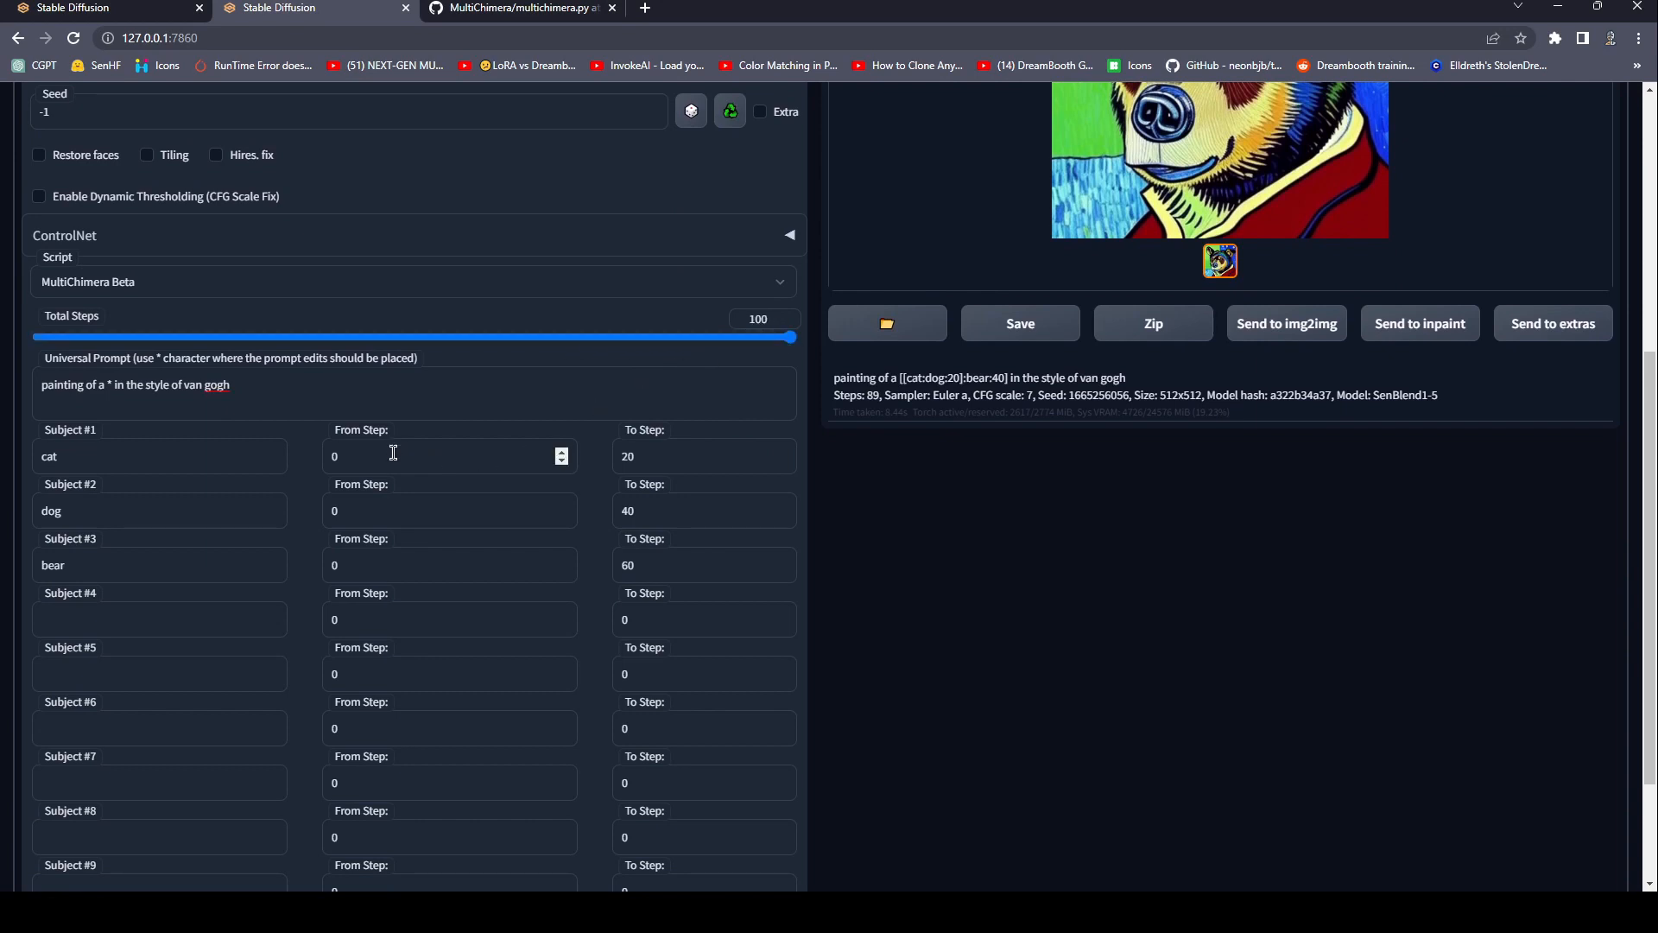
{"action": "left_click_drag", "start_coordinate": [753, 338], "coordinate": [805, 349]}
{"action": "scroll", "coordinate": [483, 562], "scroll_direction": "down", "scroll_amount": 2}
{"action": "scroll", "coordinate": [478, 559], "scroll_direction": "up", "scroll_amount": 6}
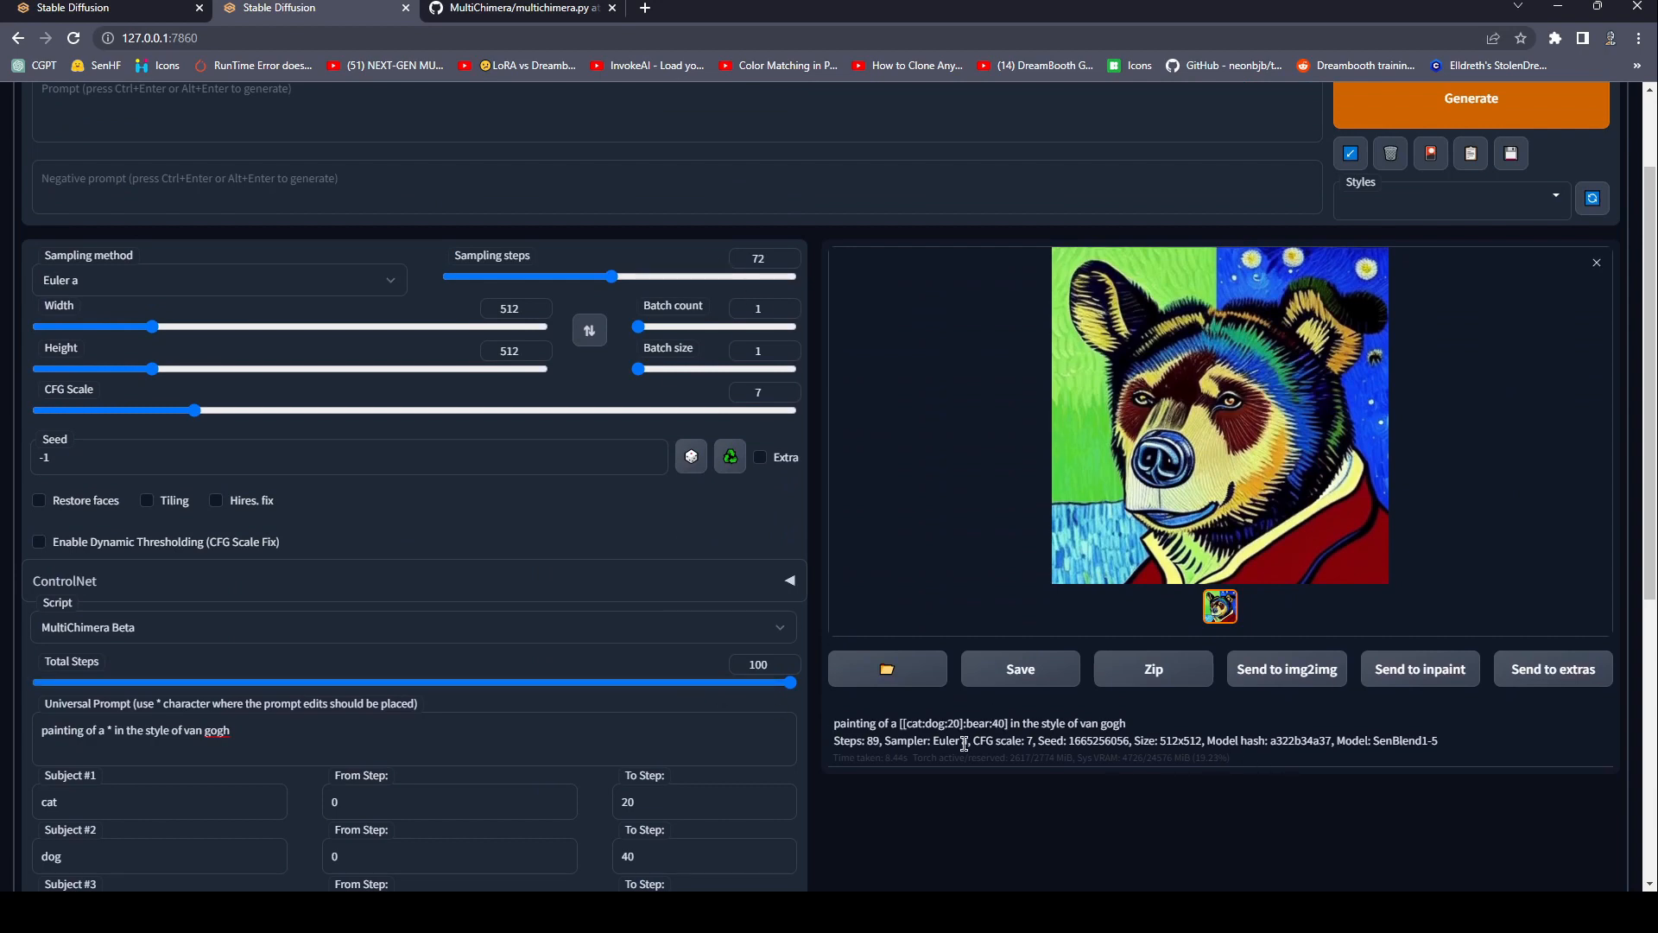
{"action": "left_click_drag", "start_coordinate": [665, 689], "coordinate": [708, 688]}
{"action": "left_click", "coordinate": [1403, 104]}
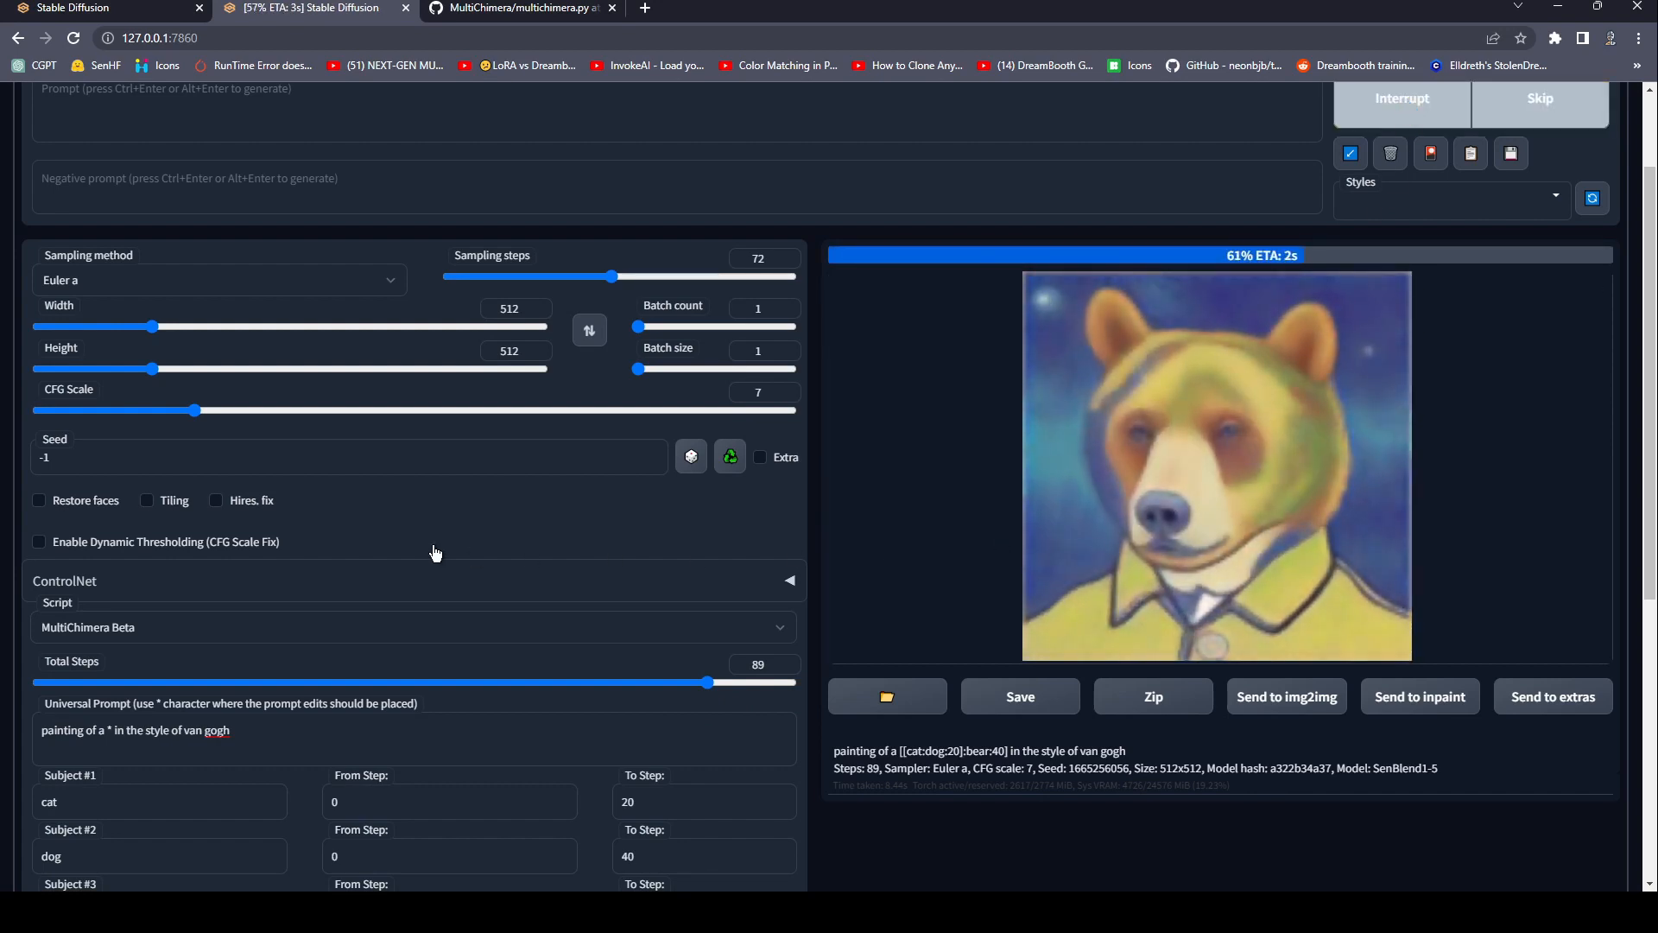
Examine the main prompt fields and the MultiChimera script's ten subject rows with their From Step and To Step fields.
{"action": "scroll", "coordinate": [406, 540], "scroll_direction": "up", "scroll_amount": 2}
{"action": "left_click", "coordinate": [236, 319]}
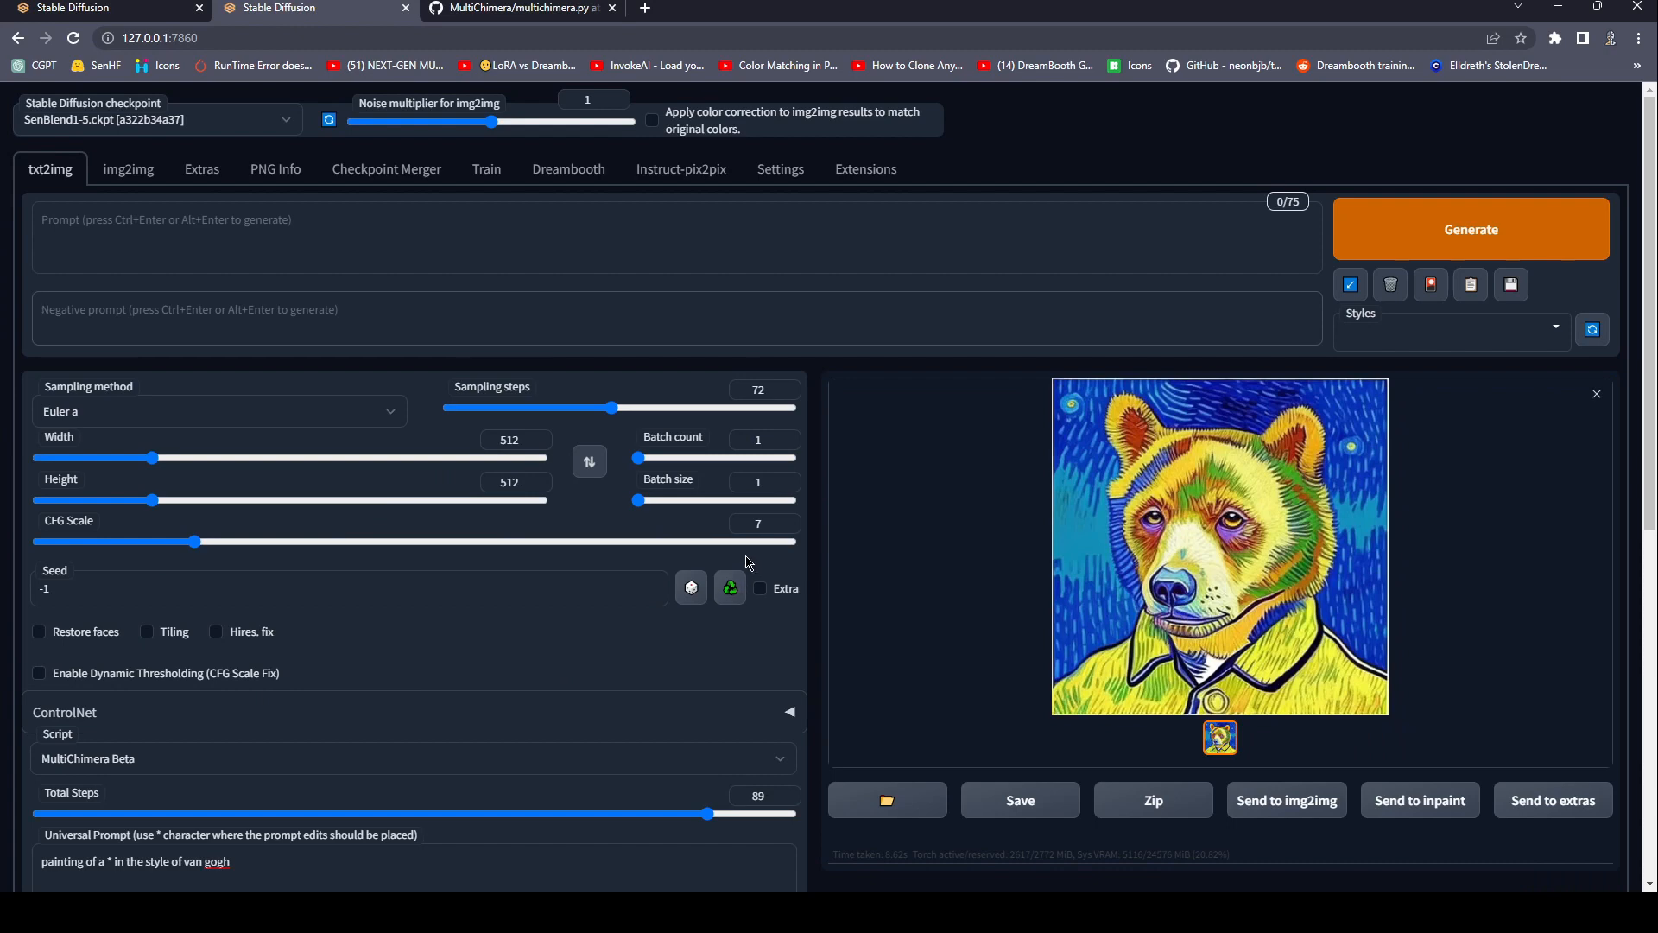
{"action": "scroll", "coordinate": [345, 656], "scroll_direction": "down", "scroll_amount": 7}
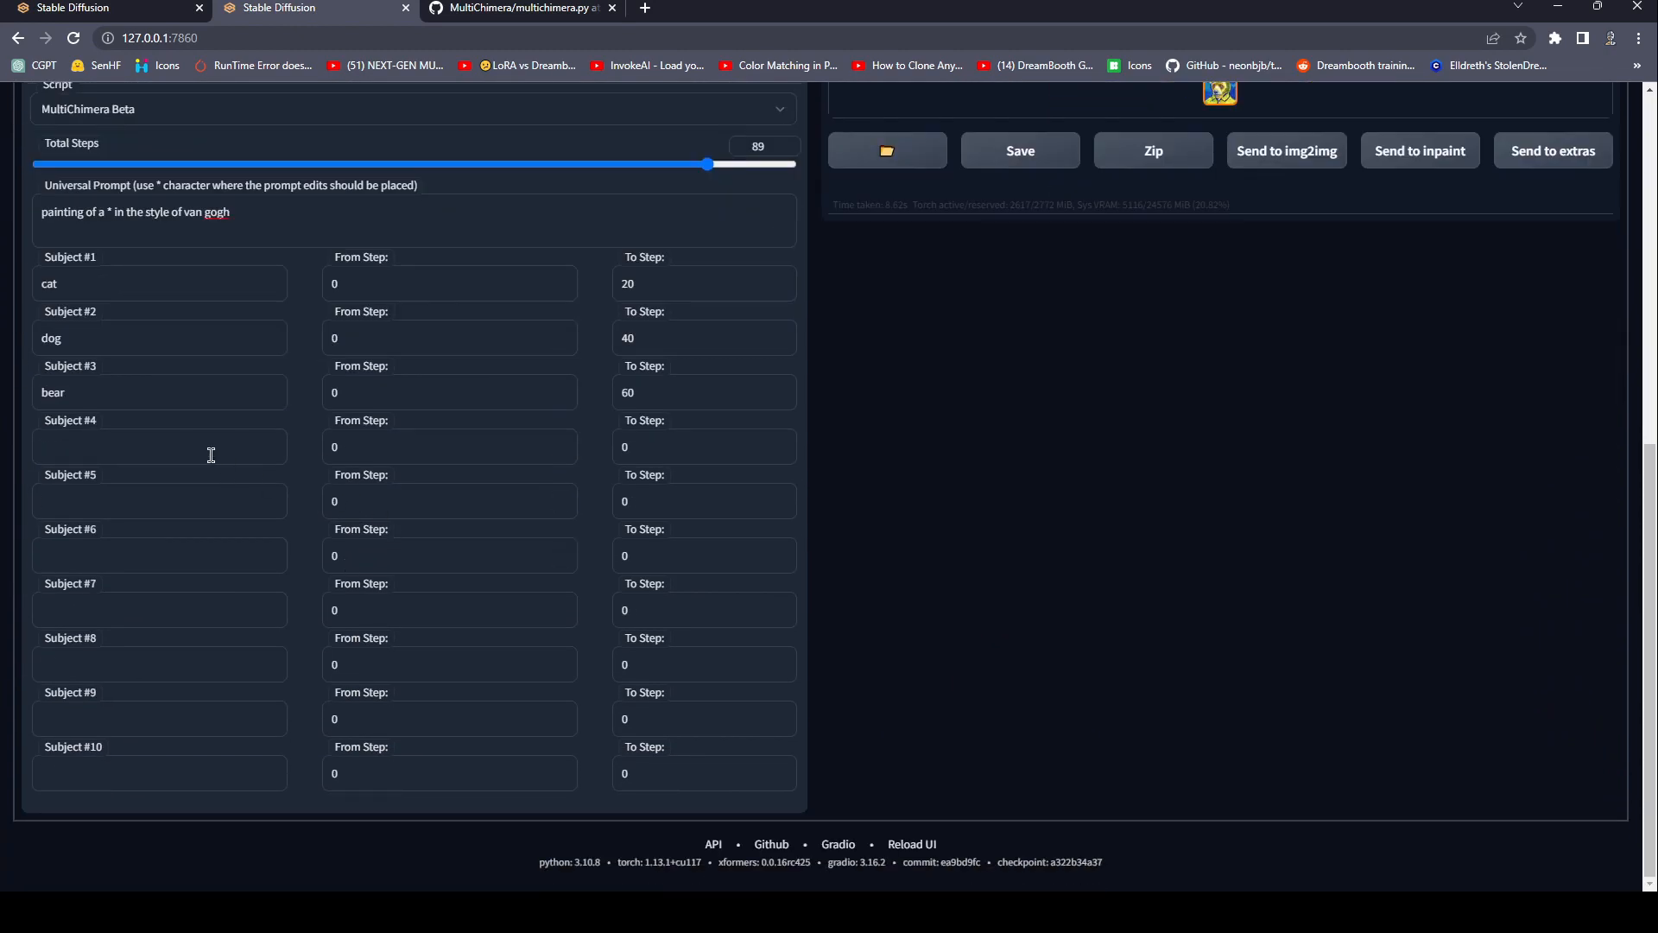
{"action": "scroll", "coordinate": [216, 451], "scroll_direction": "up", "scroll_amount": 7}
{"action": "scroll", "coordinate": [229, 458], "scroll_direction": "down", "scroll_amount": 6}
{"action": "scroll", "coordinate": [229, 458], "scroll_direction": "down", "scroll_amount": 1}
{"action": "left_click", "coordinate": [173, 459]}
{"action": "left_click", "coordinate": [216, 763]}
{"action": "scroll", "coordinate": [611, 782], "scroll_direction": "up", "scroll_amount": 7}
{"action": "scroll", "coordinate": [663, 765], "scroll_direction": "up", "scroll_amount": 1}
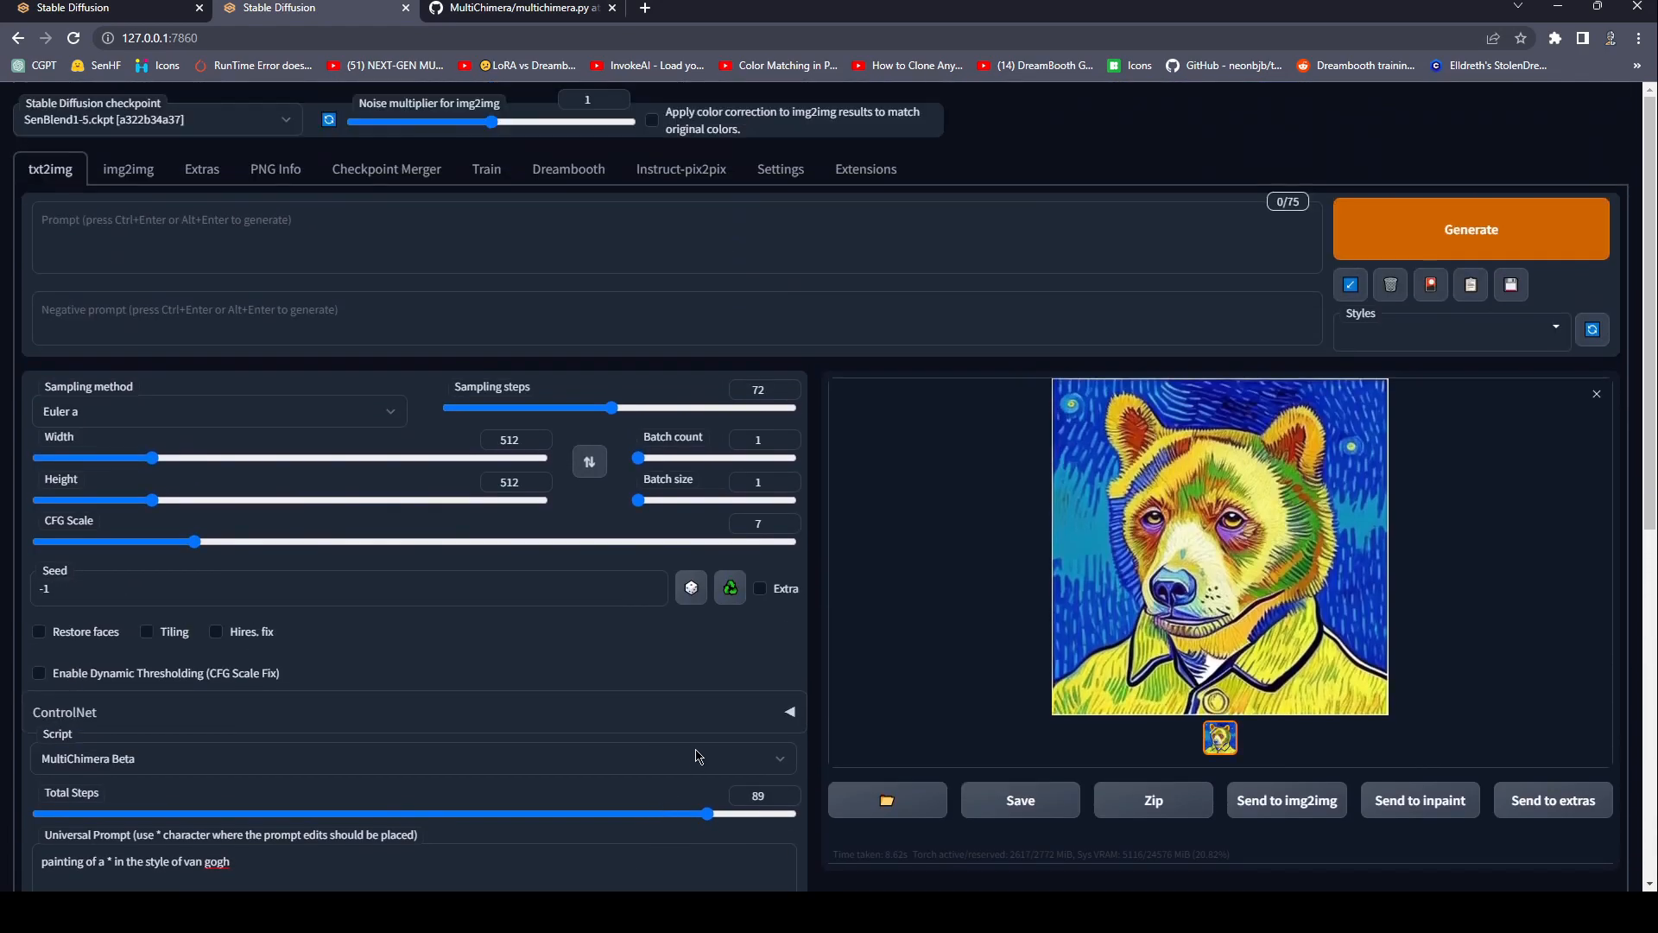
{"action": "scroll", "coordinate": [733, 665], "scroll_direction": "down", "scroll_amount": 8}
{"action": "left_click", "coordinate": [716, 780]}
{"action": "scroll", "coordinate": [716, 780], "scroll_direction": "up", "scroll_amount": 8}
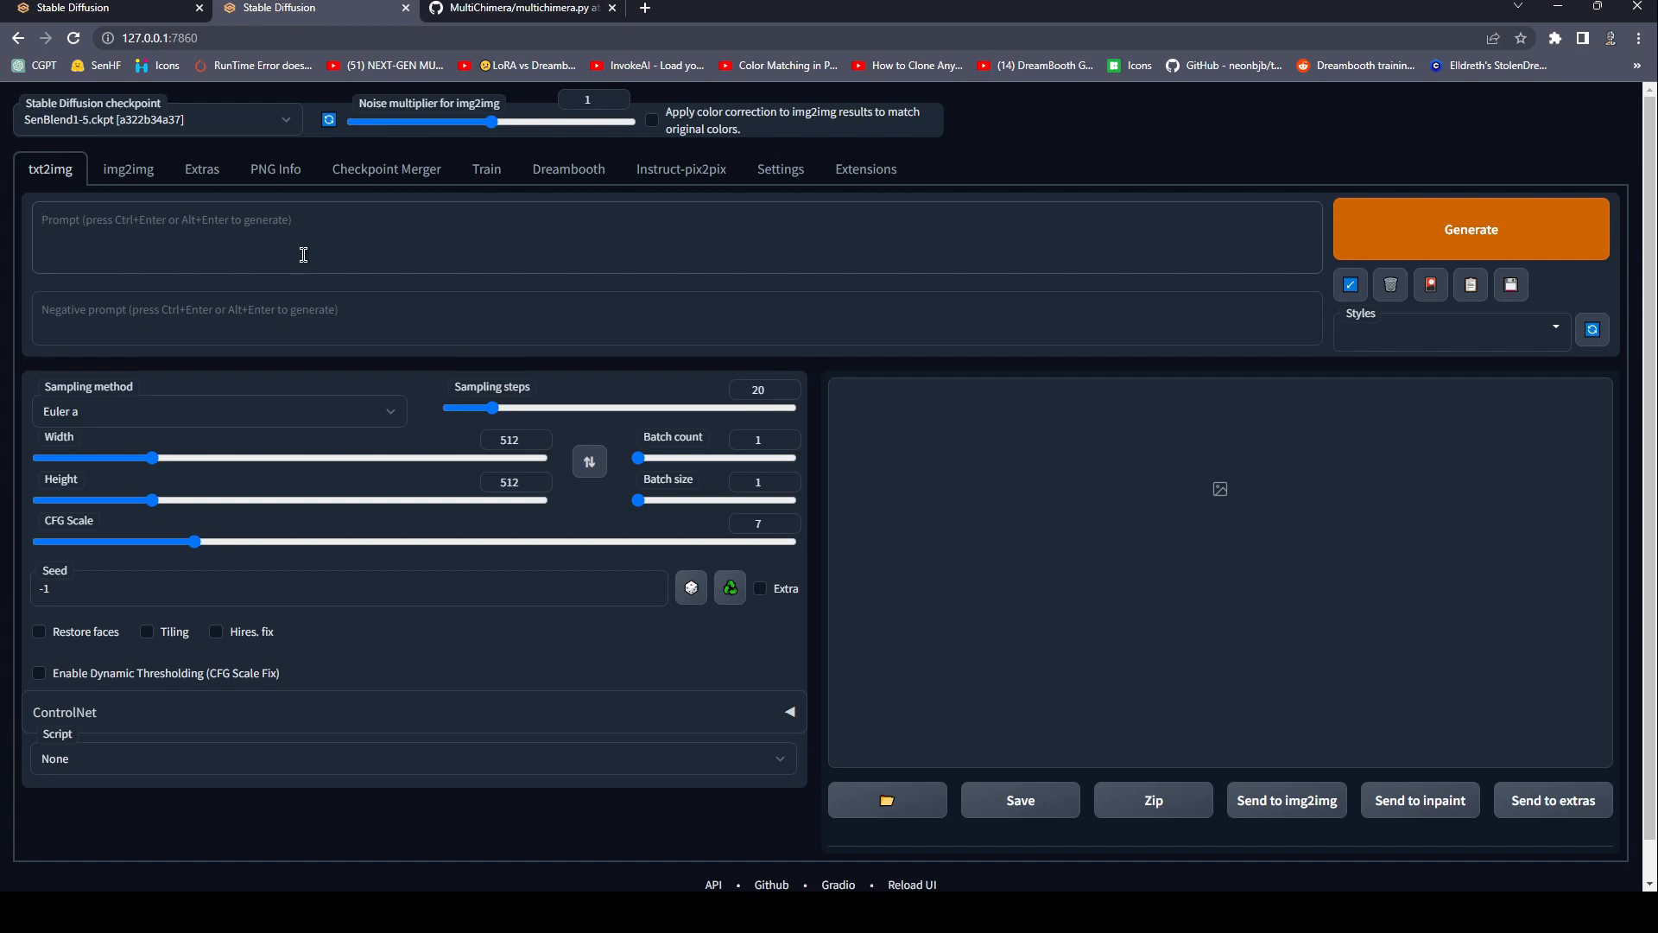
Generate an image from the prompt "the lovechild of taylor swift and dwayne johnson" with 60 sampling steps and enlarge it in the gallery.
{"action": "left_click", "coordinate": [304, 254]}
{"action": "type", "text": "the lovechild o"}
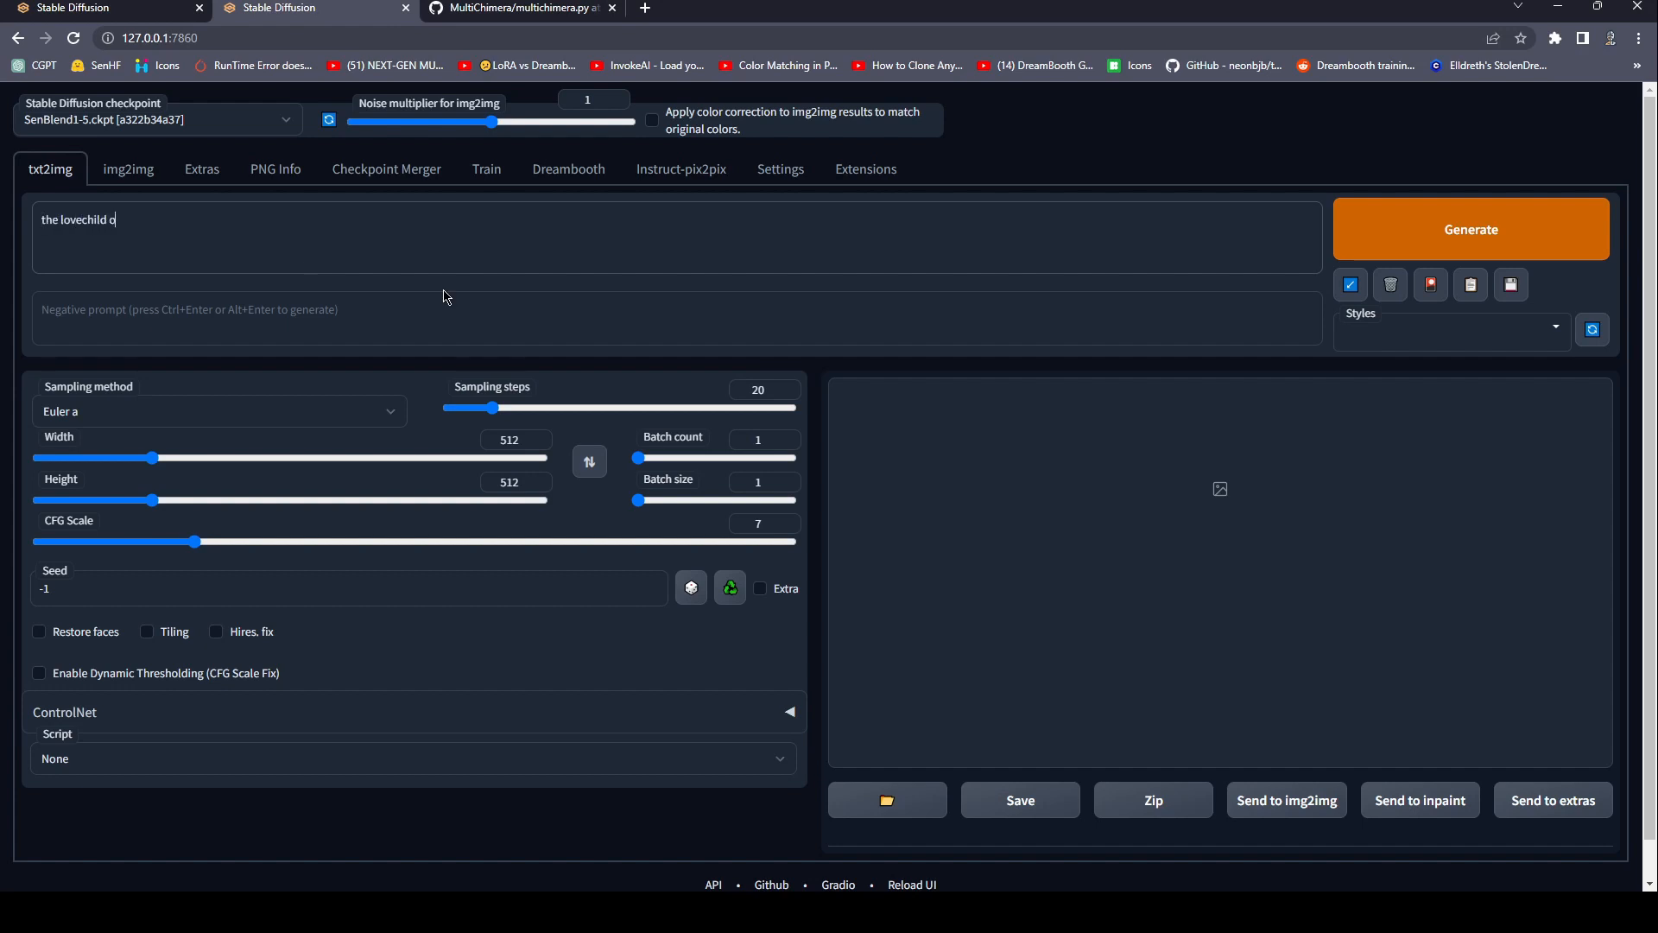
{"action": "type", "text": "f taylor swift and dwayne johns"}
{"action": "left_click_drag", "start_coordinate": [570, 408], "coordinate": [585, 411]}
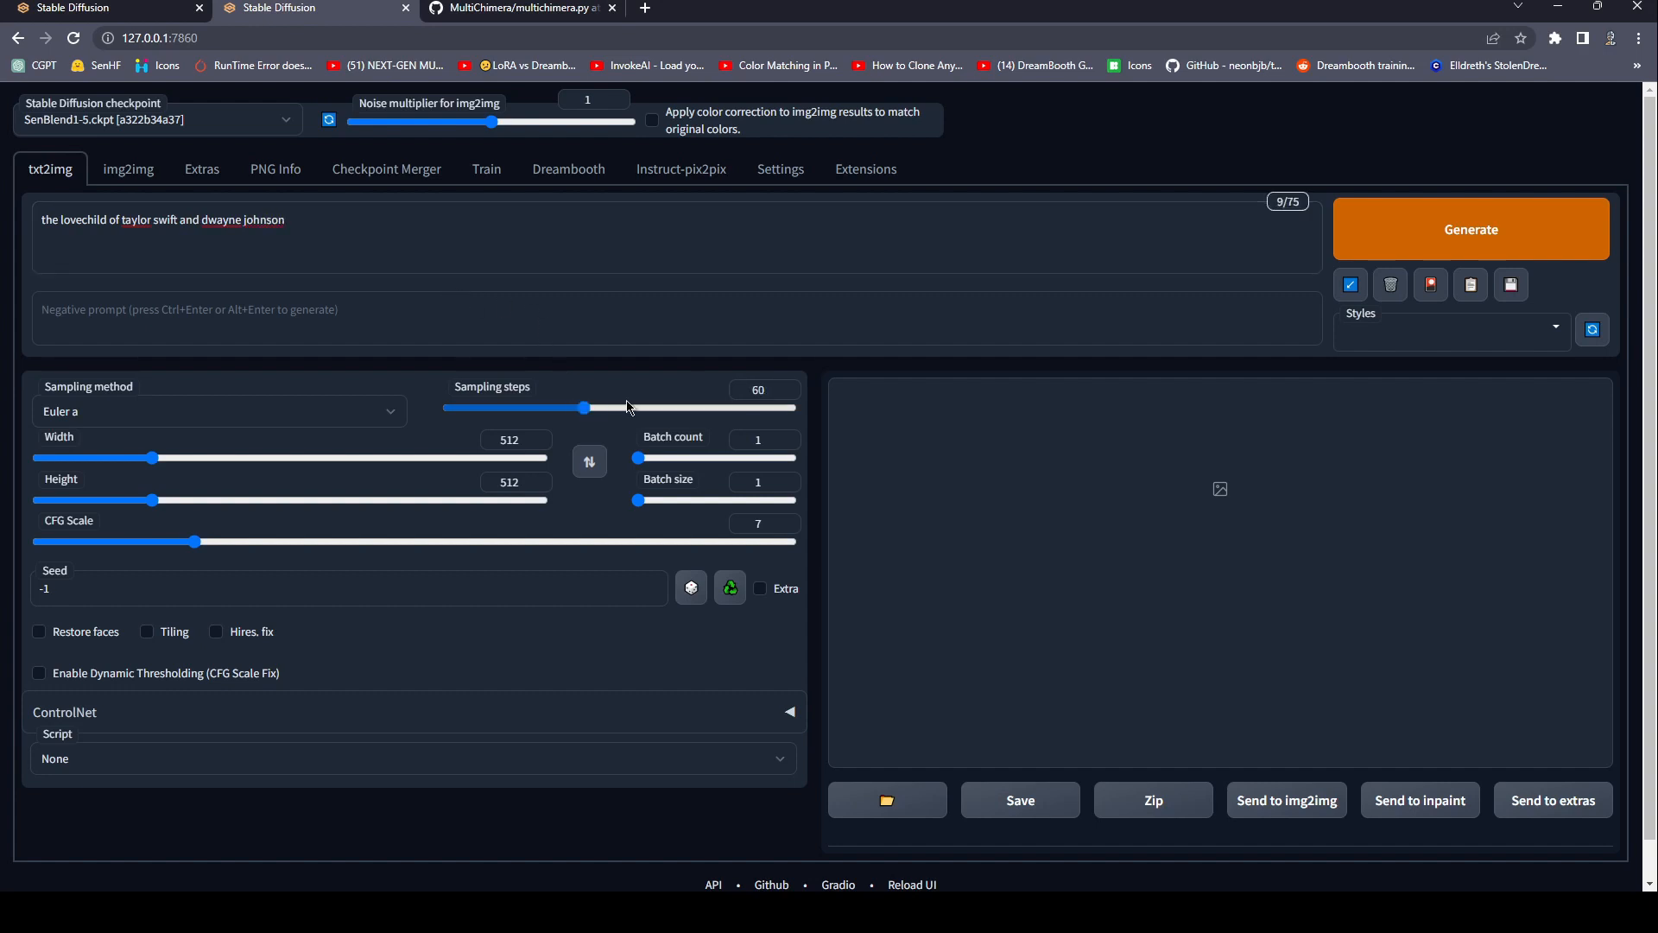
{"action": "left_click", "coordinate": [1466, 249]}
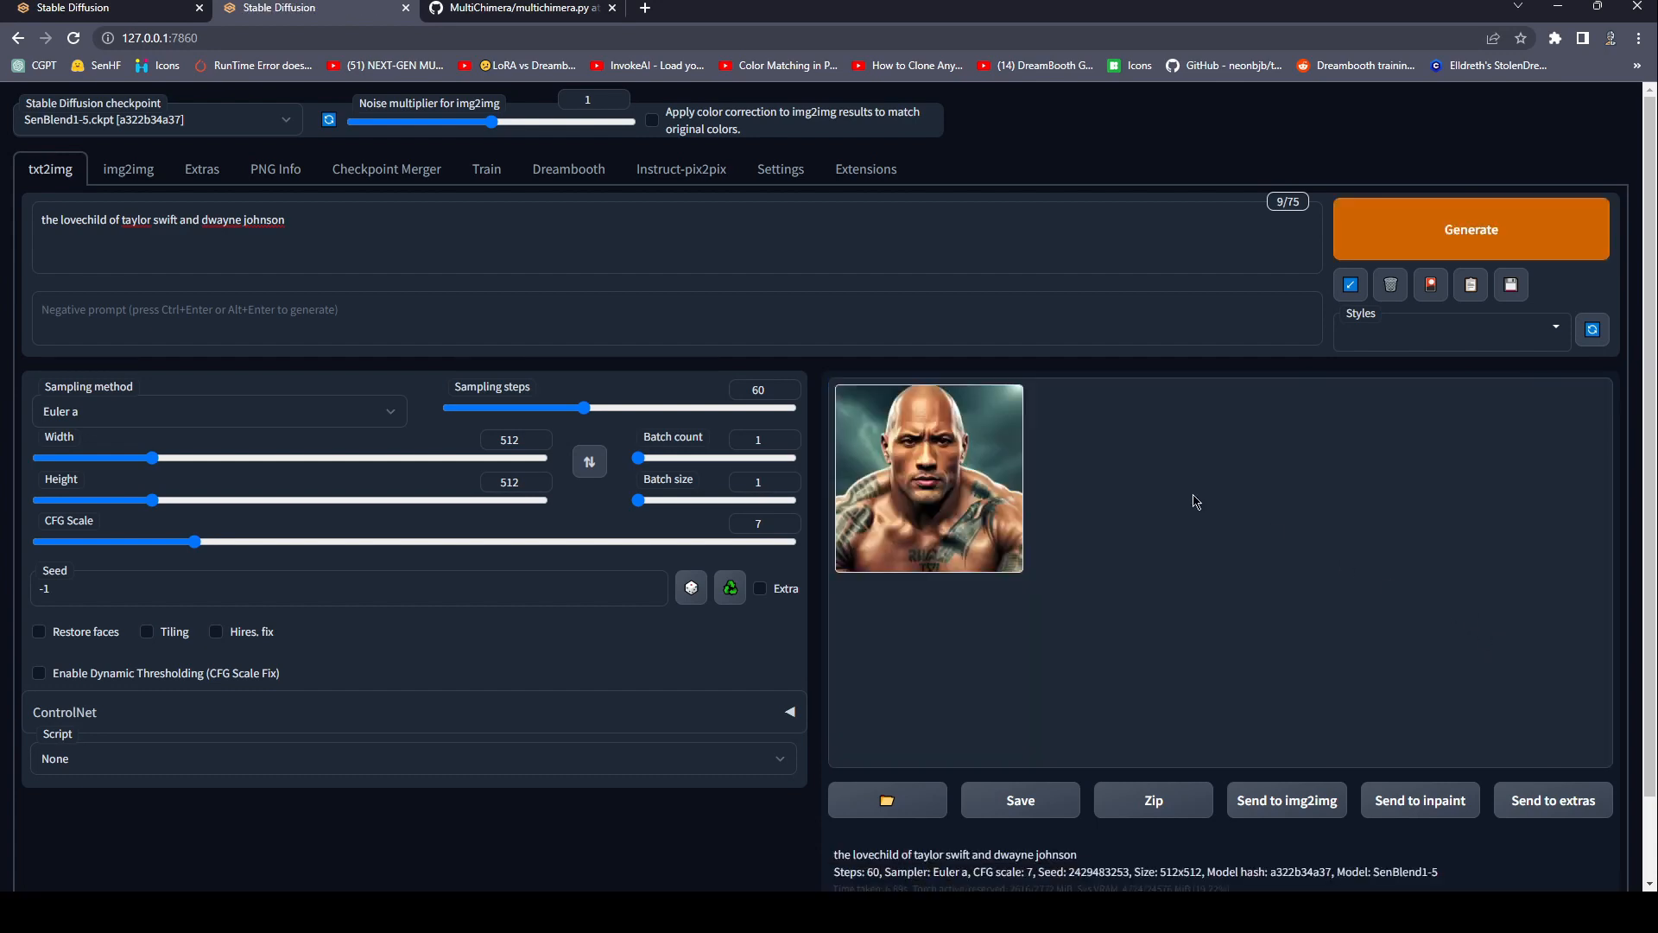
{"action": "left_click", "coordinate": [1017, 445]}
Replace the prompt with the alternating blend "photo of [taylor swift|dwayne johnson] in high resolution".
{"action": "left_click_drag", "start_coordinate": [310, 222], "coordinate": [5, 239]}
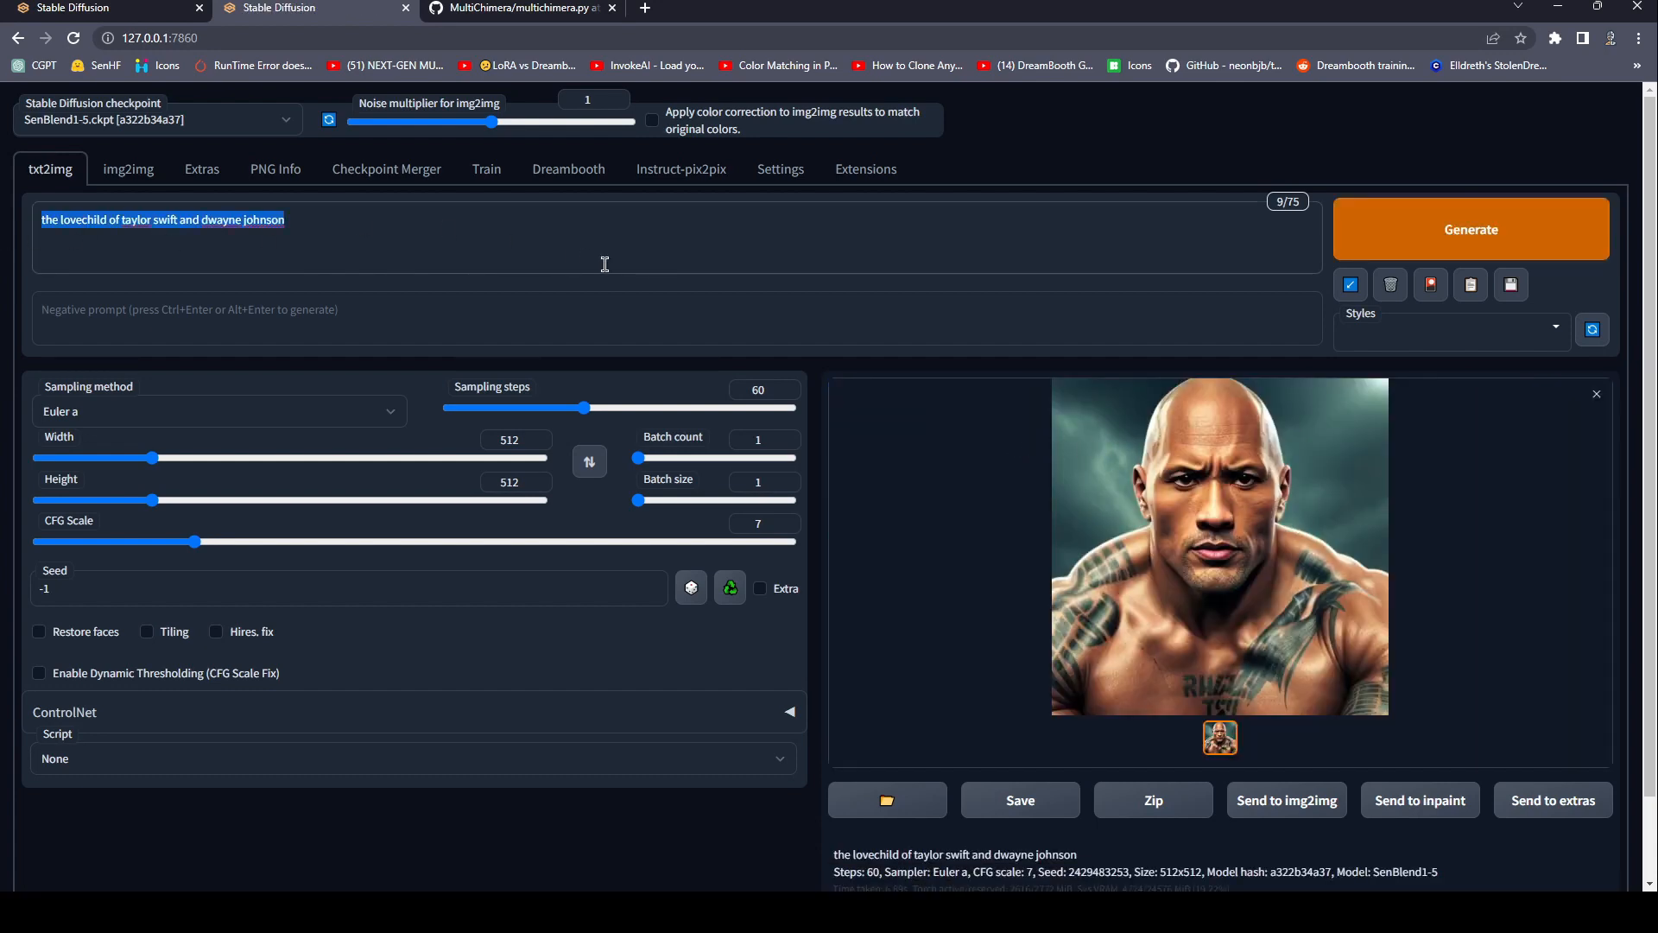
{"action": "key", "text": "BackSpace"}
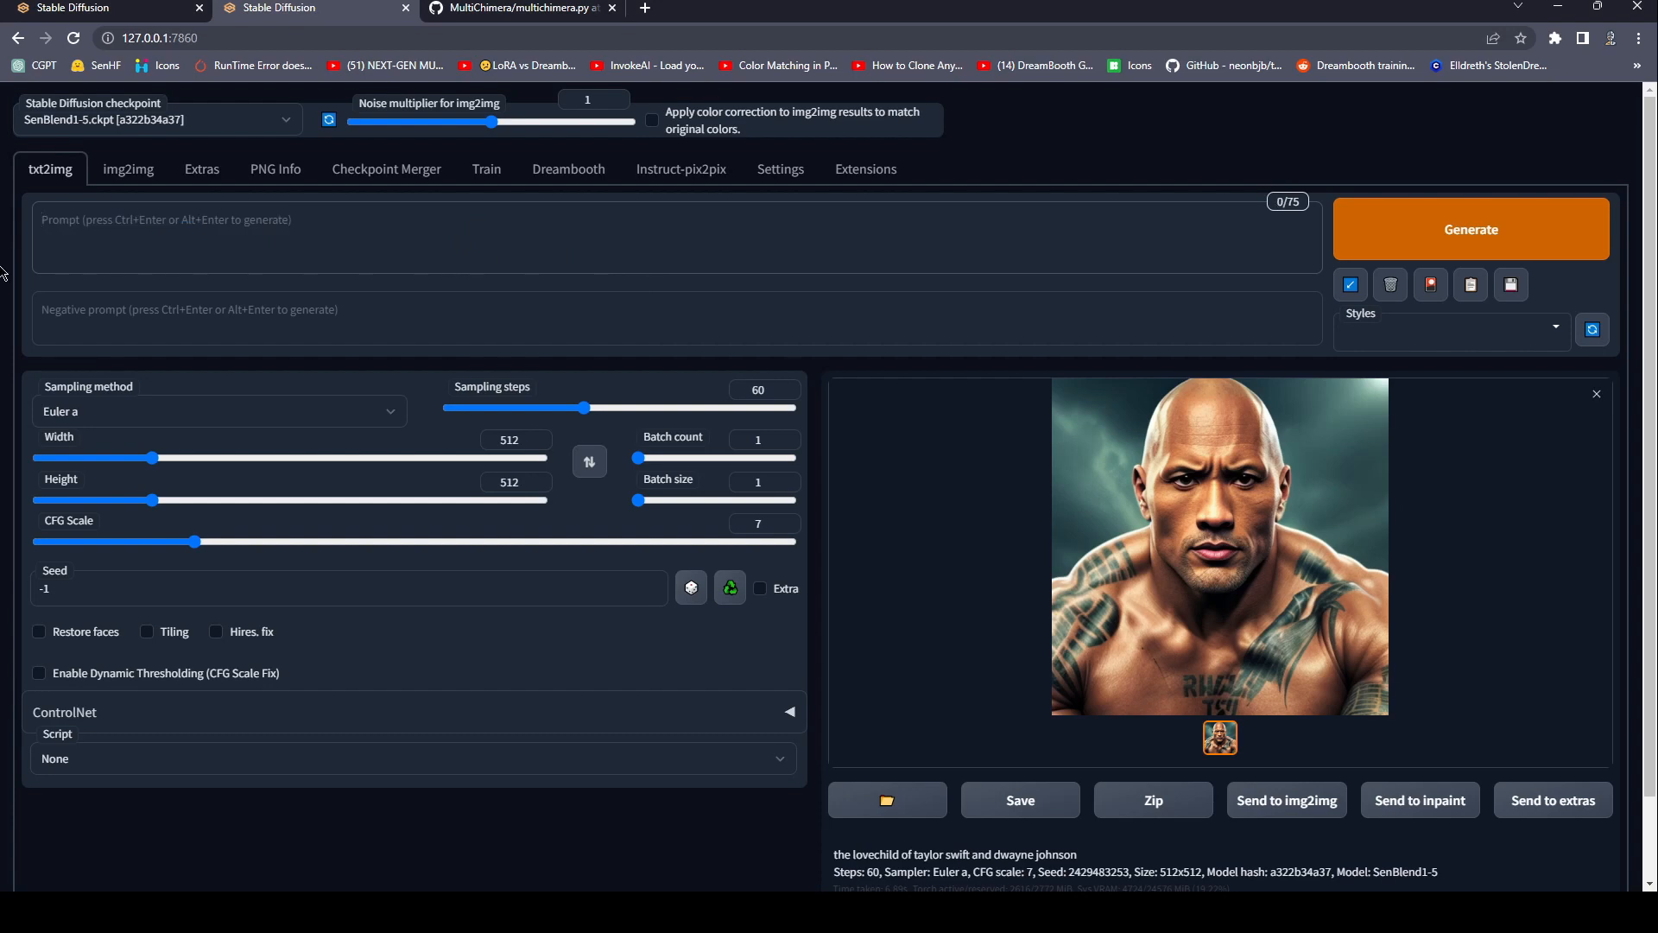
{"action": "left_click", "coordinate": [247, 240]}
{"action": "type", "text": "p"}
{"action": "key", "text": "BackSpace"}
{"action": "type", "text": "photo of"}
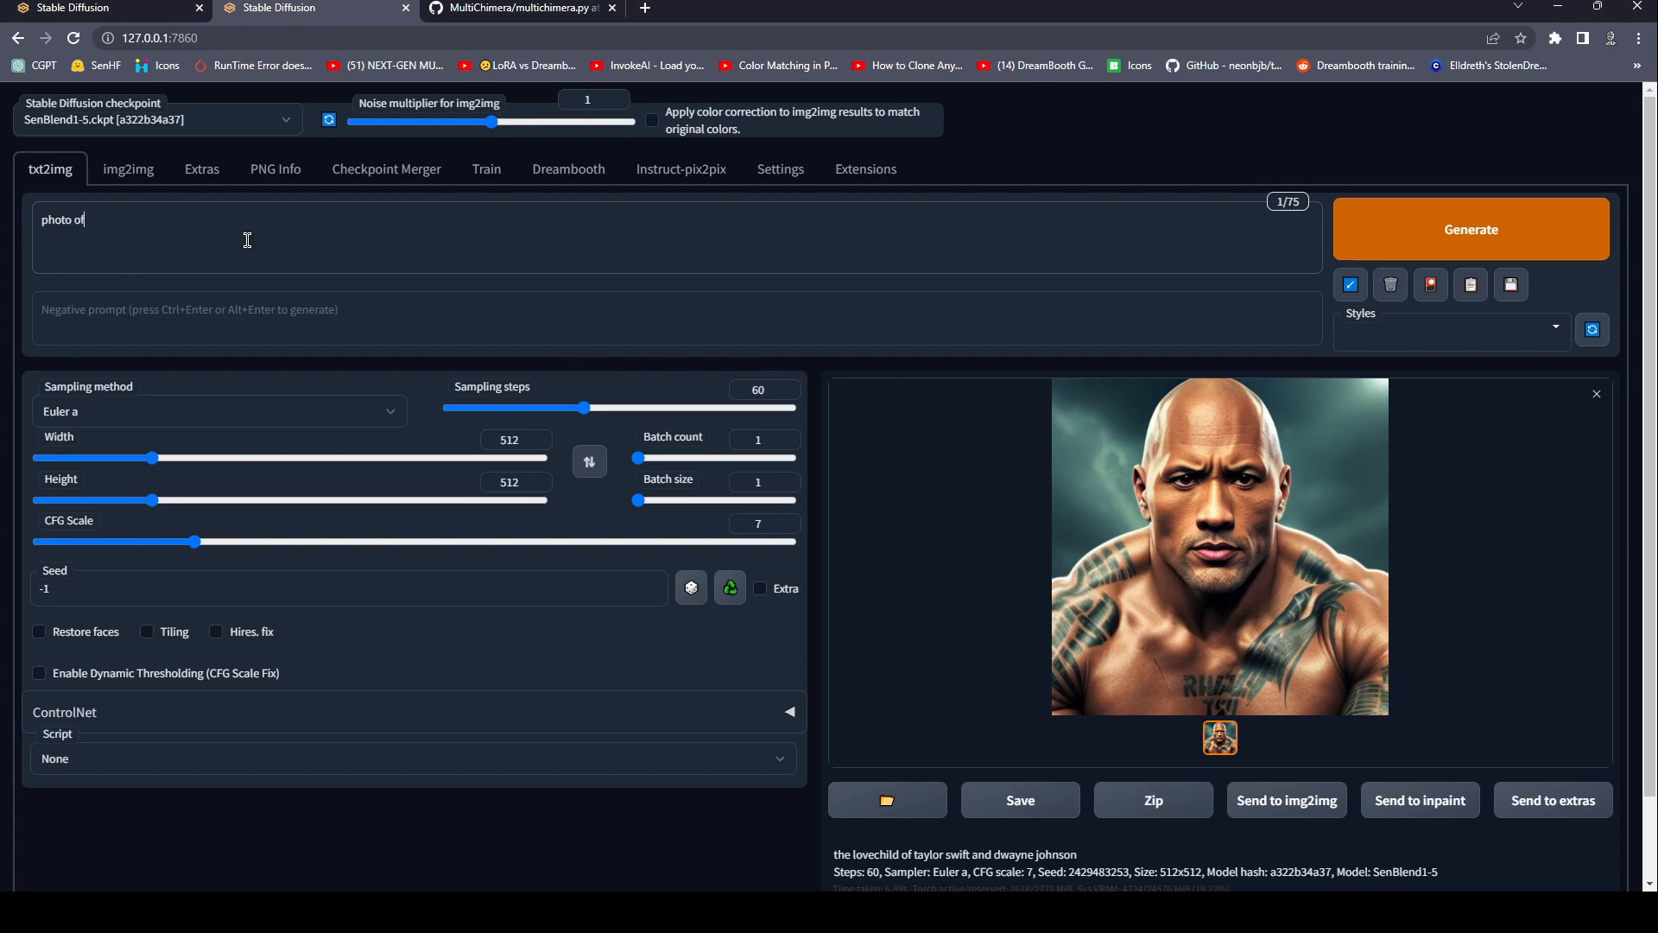
{"action": "type", "text": "[taylor swift|dwayne johnso"}
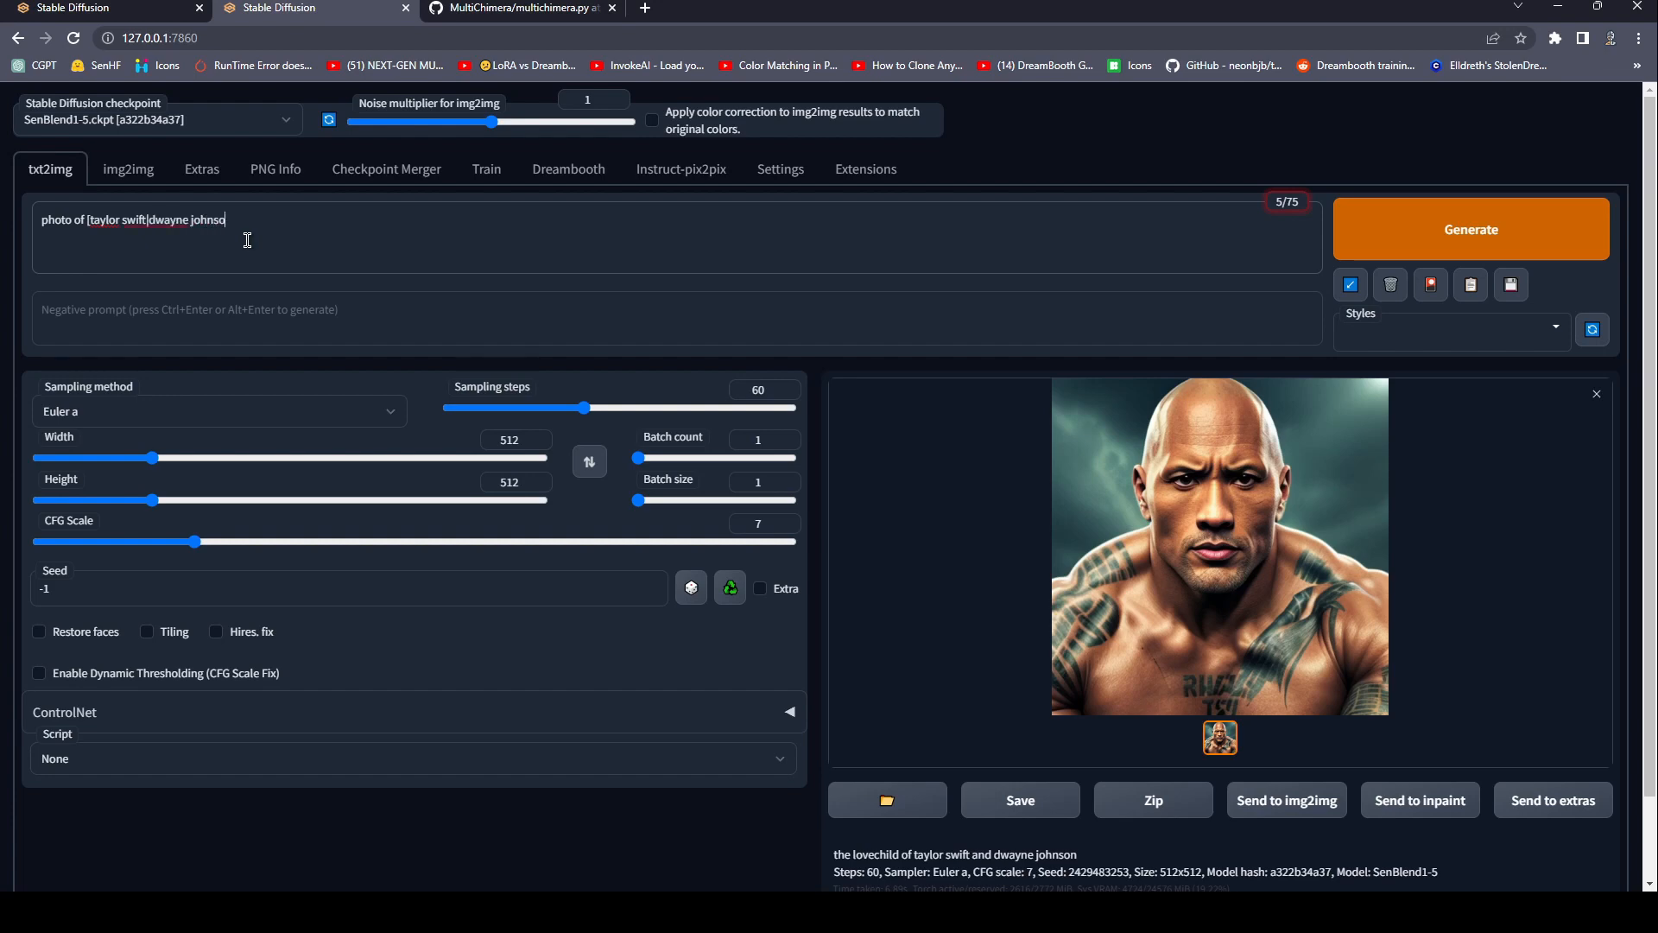
{"action": "type", "text": "n] in high resolution"}
{"action": "left_click", "coordinate": [126, 221]}
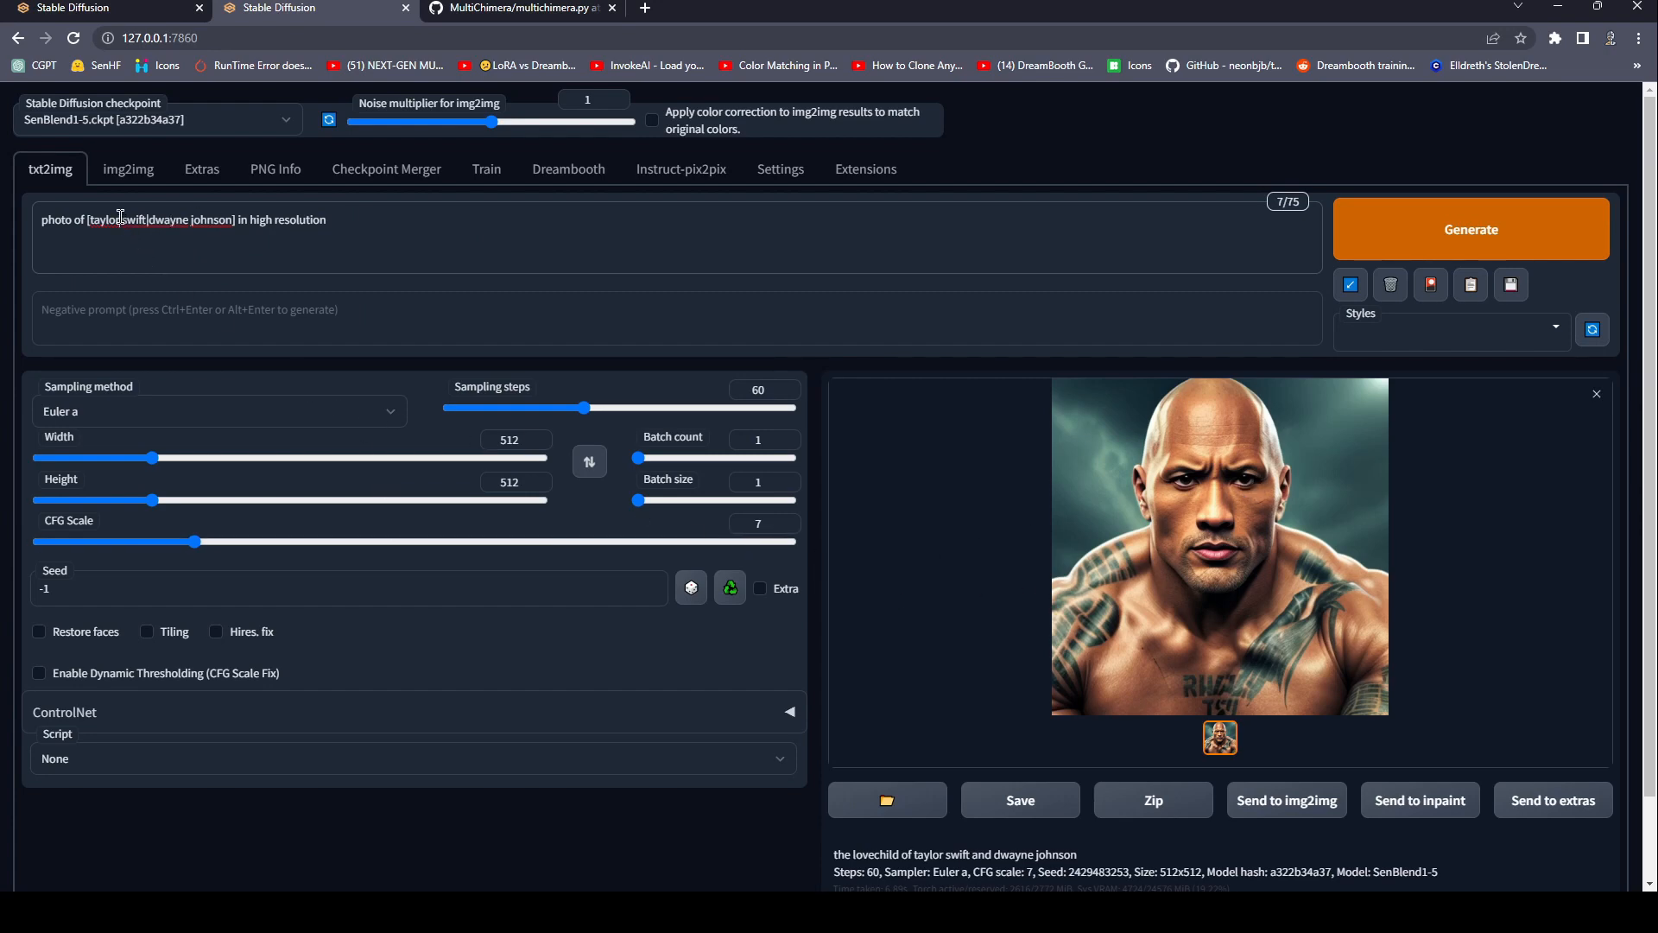
{"action": "left_click", "coordinate": [758, 261]}
Set the image height to 640, generate the alternating-subject portrait and inspect it at full size.
{"action": "left_click", "coordinate": [164, 502]}
{"action": "left_click_drag", "start_coordinate": [165, 504], "coordinate": [187, 505]}
{"action": "left_click", "coordinate": [1445, 241]}
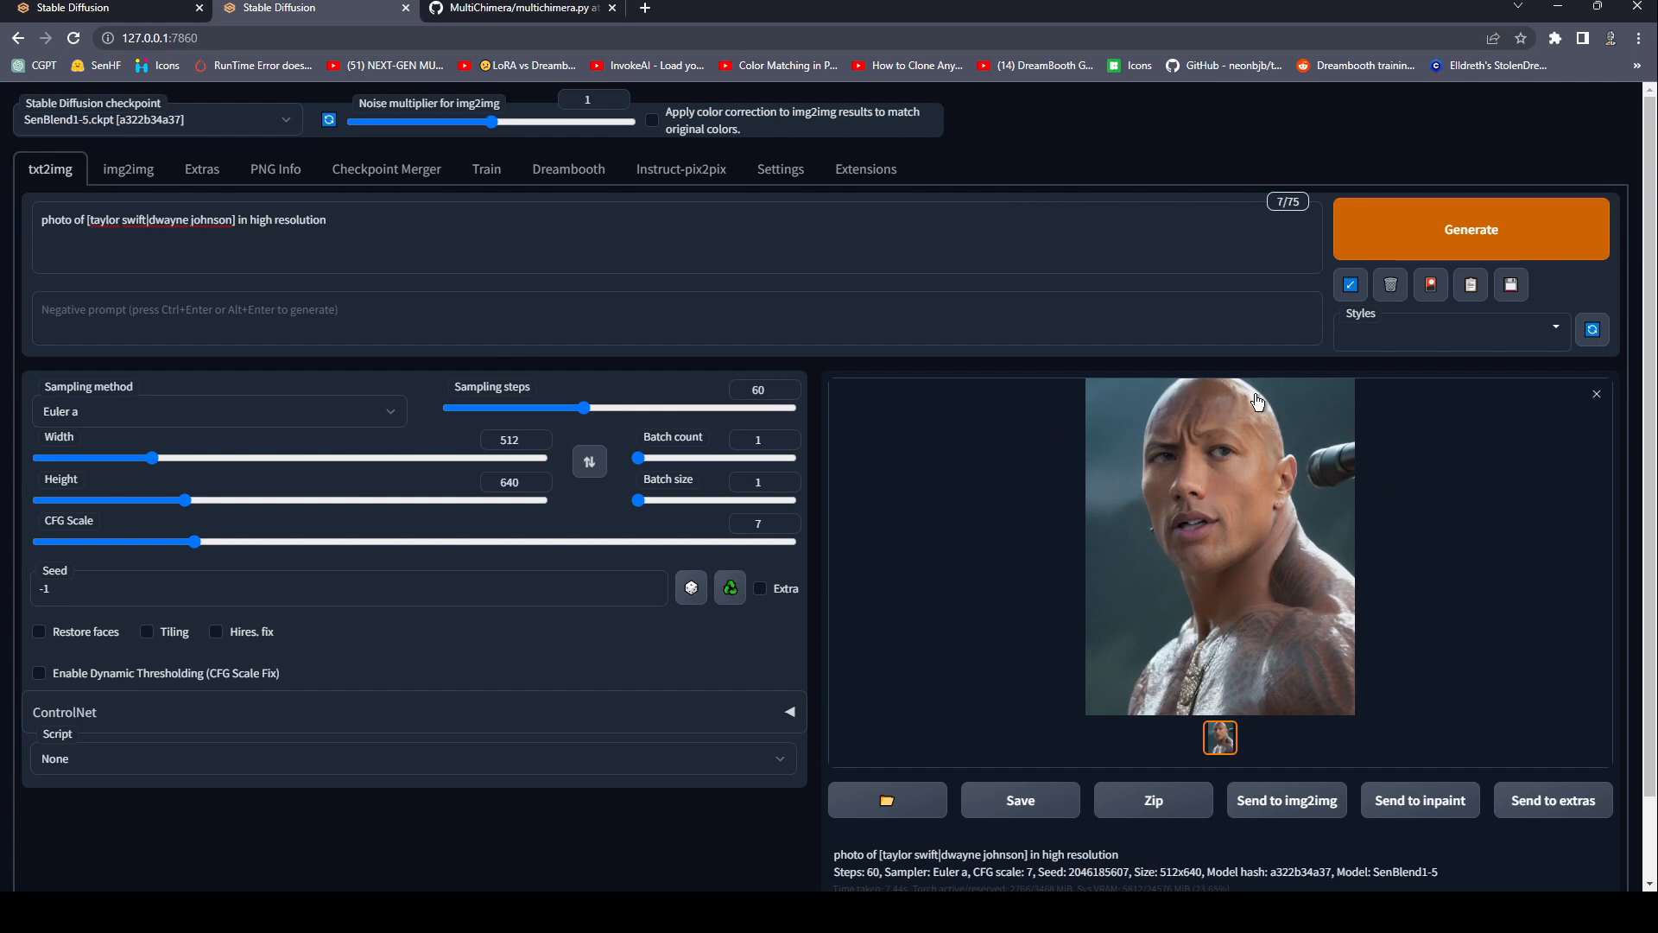
{"action": "left_click", "coordinate": [1293, 543]}
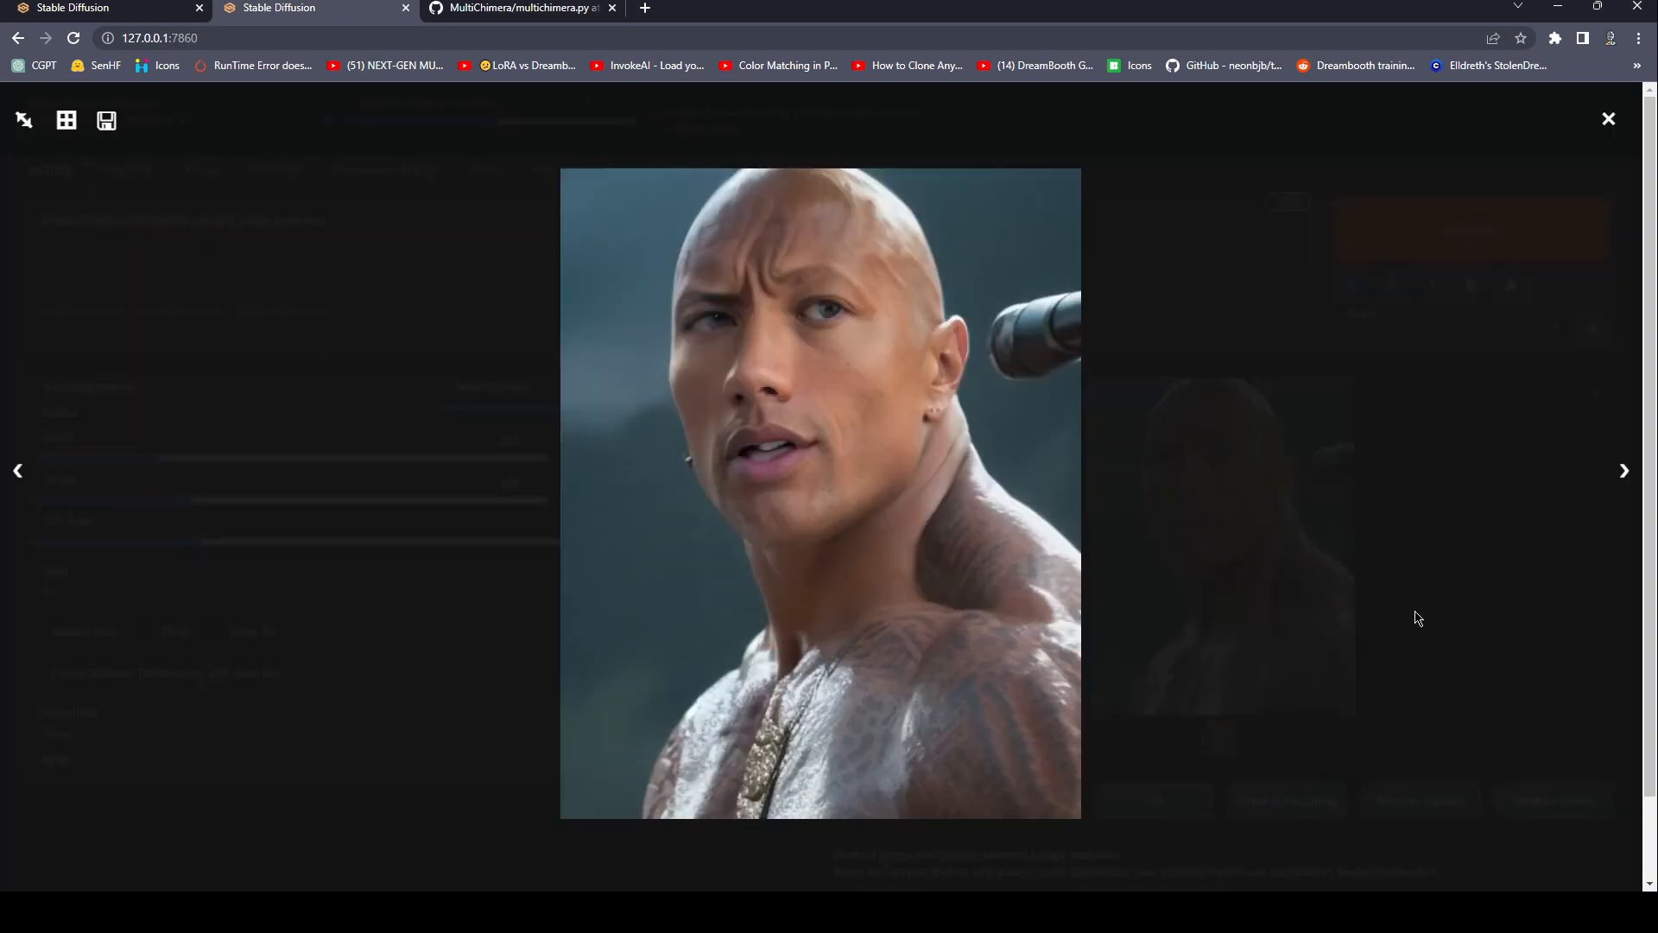
{"action": "left_click", "coordinate": [1517, 526]}
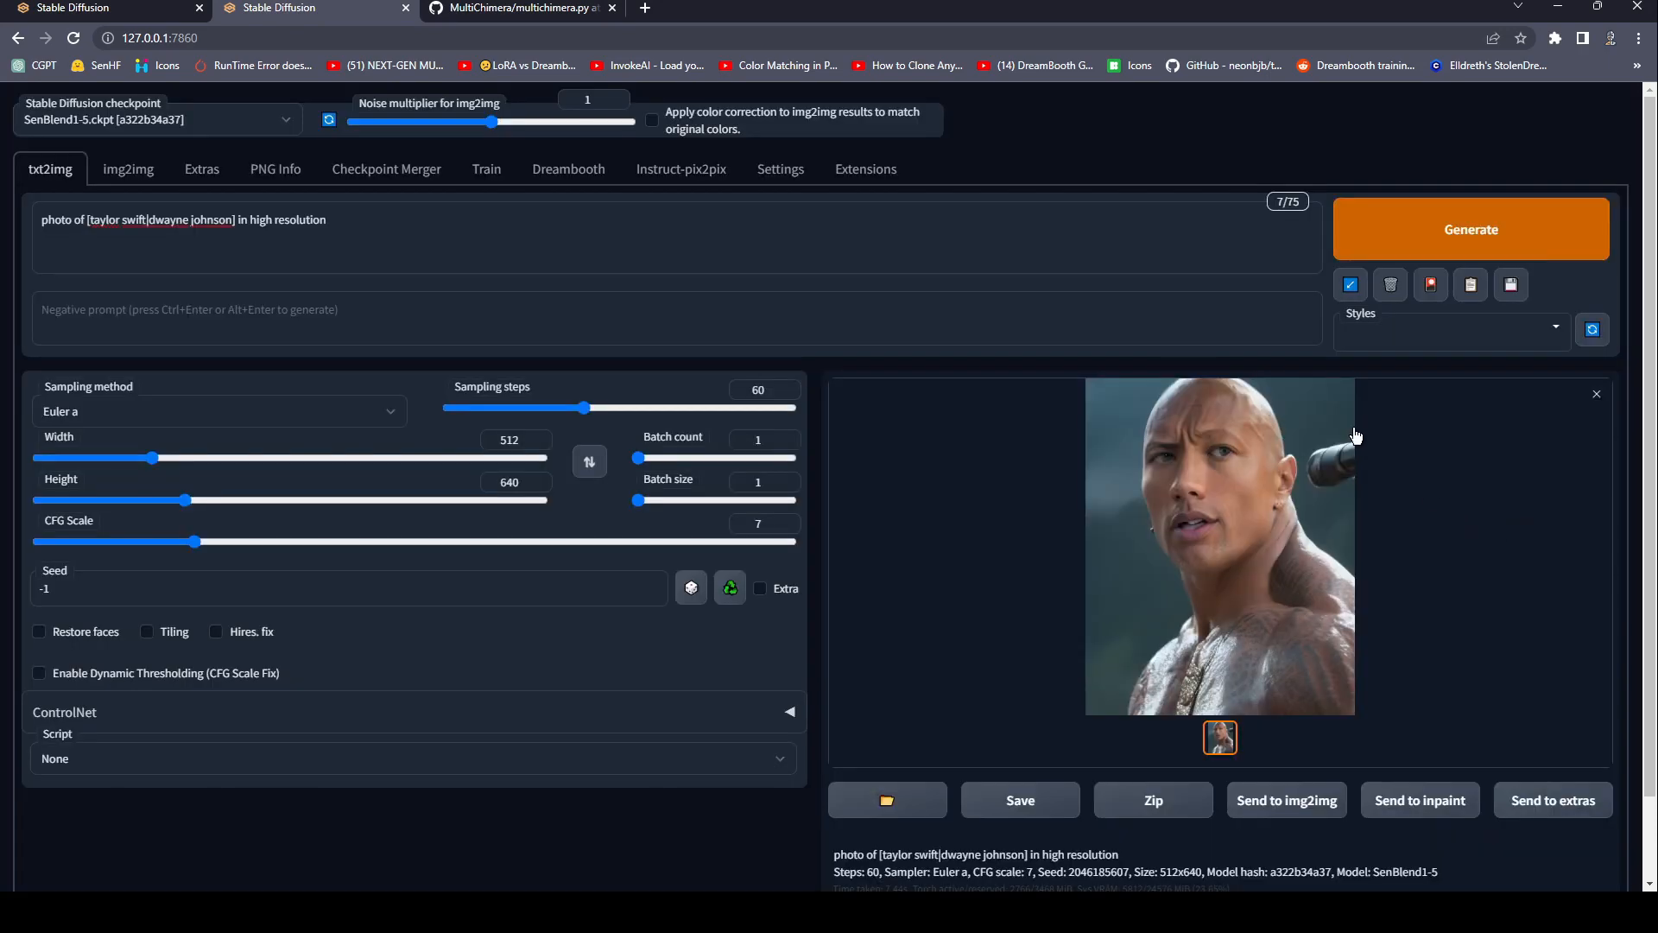
{"action": "left_click", "coordinate": [1268, 538]}
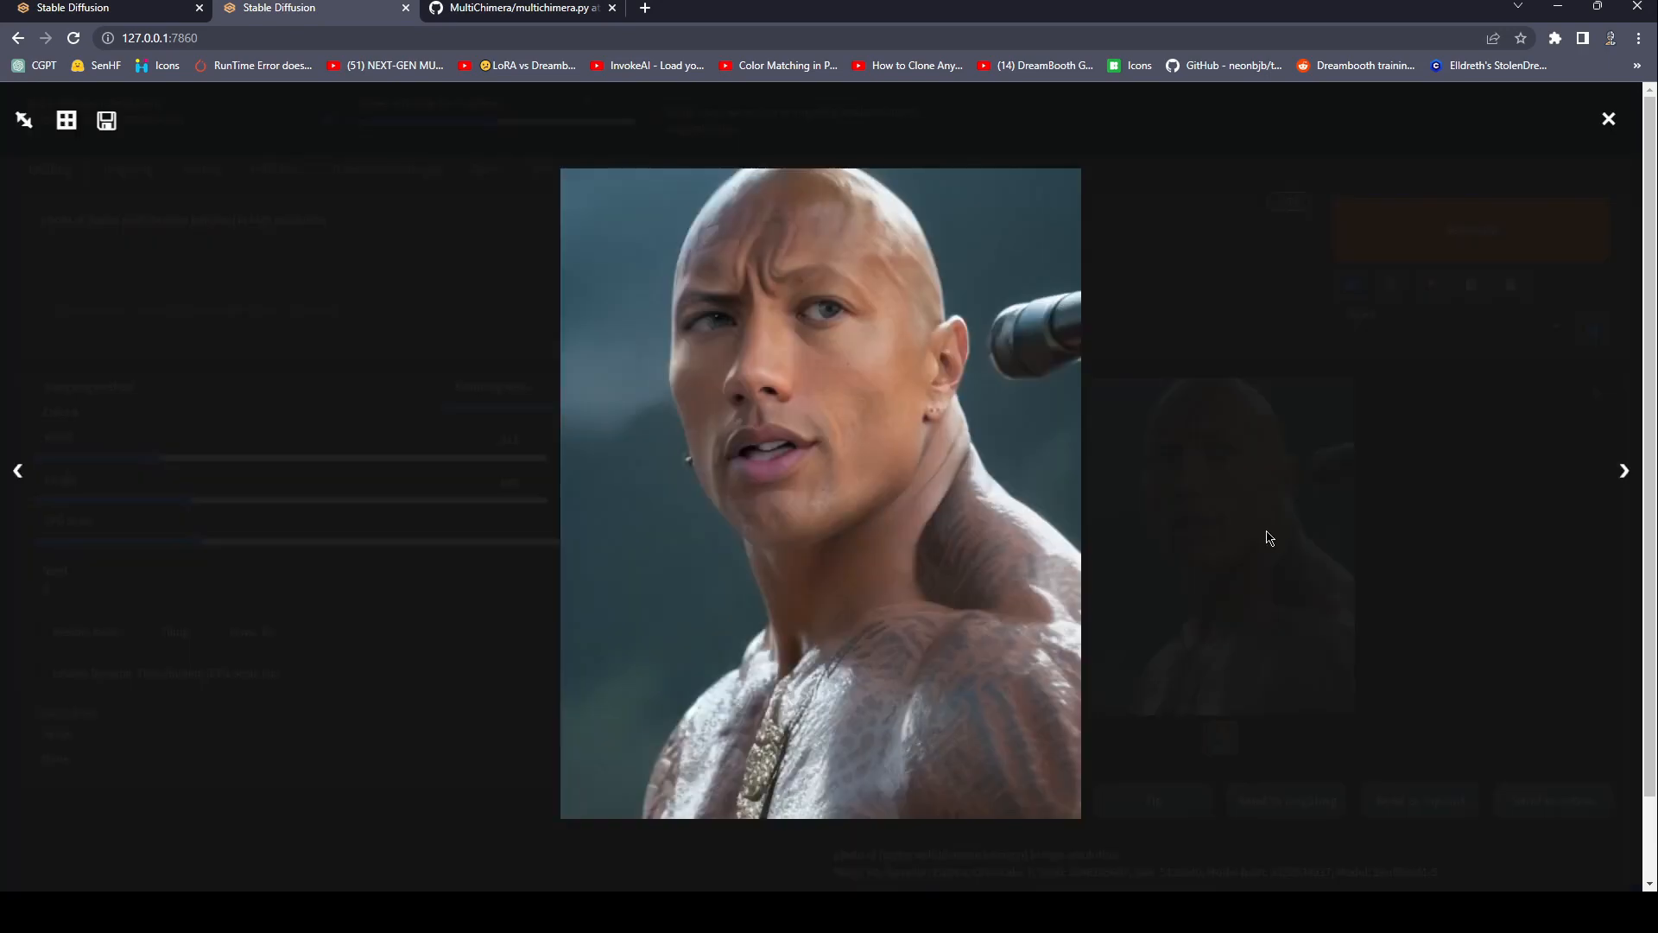
{"action": "left_click", "coordinate": [1382, 540]}
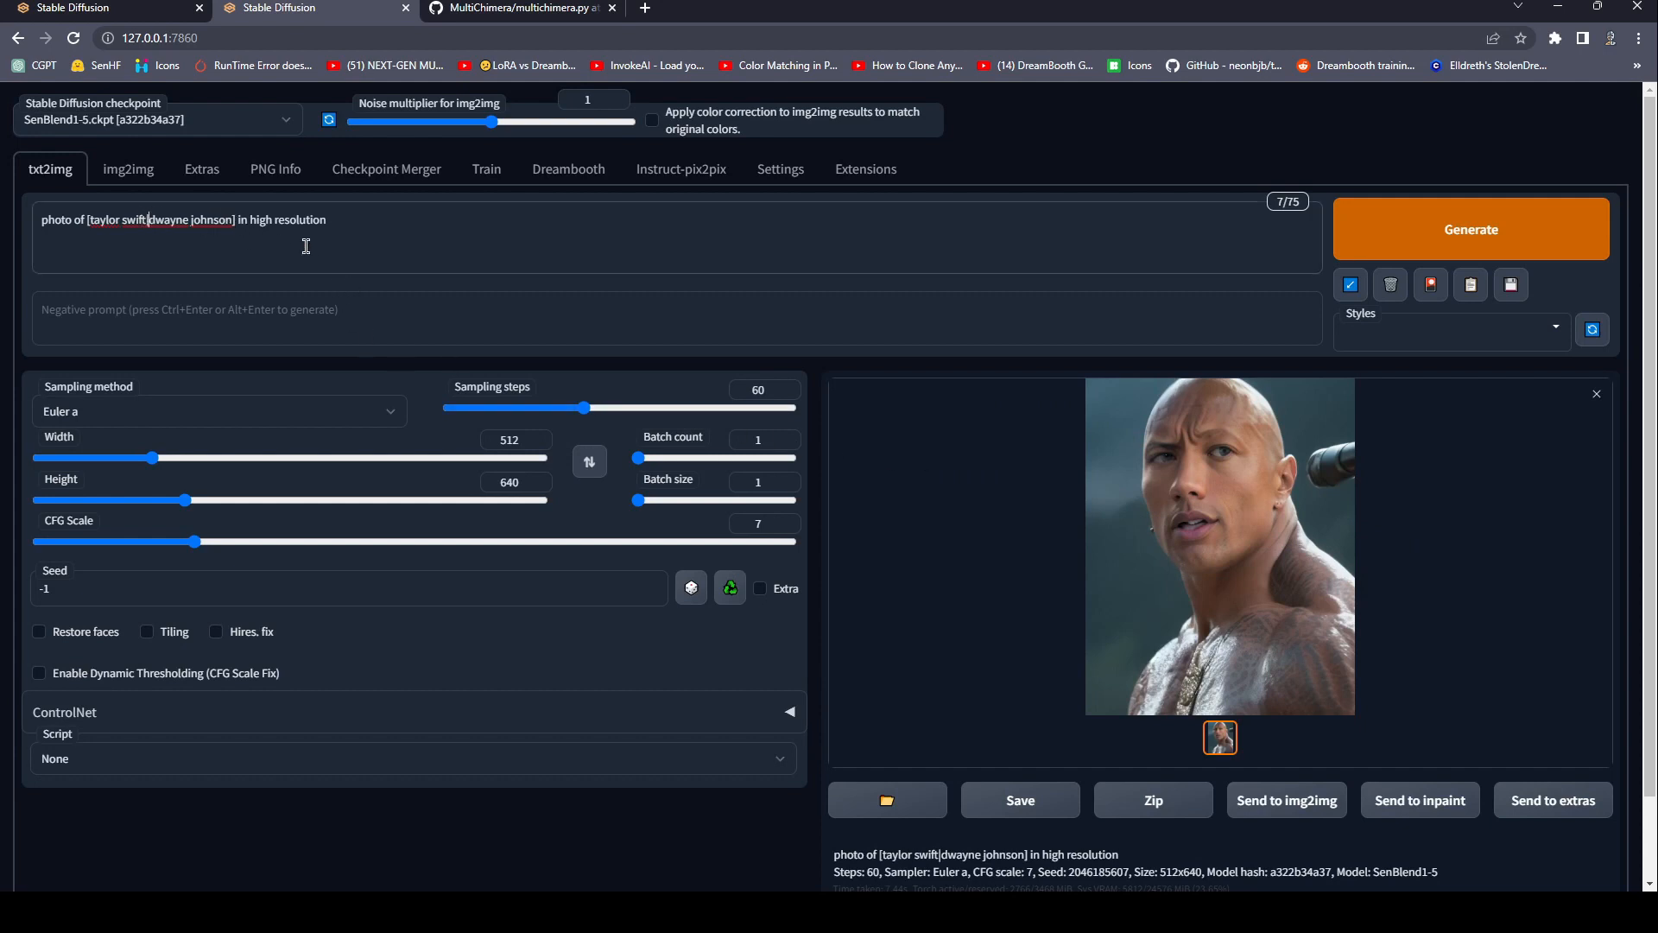
Change the alternating syntax in the prompt to the step-based edit "[taylor swift:dwayne johnson:30]".
{"action": "key", "text": "BackSpace"}
{"action": "key", "text": "Right"}
{"action": "key", "text": "Right"}
{"action": "key", "text": "Right"}
{"action": "key", "text": "Right"}
{"action": "key", "text": "Right"}
{"action": "key", "text": "Right"}
{"action": "key", "text": "Right"}
{"action": "key", "text": "Right"}
{"action": "key", "text": "Right"}
{"action": "key", "text": "Right"}
{"action": "key", "text": "Right"}
{"action": "key", "text": "Right"}
{"action": "type", "text": ":30"}
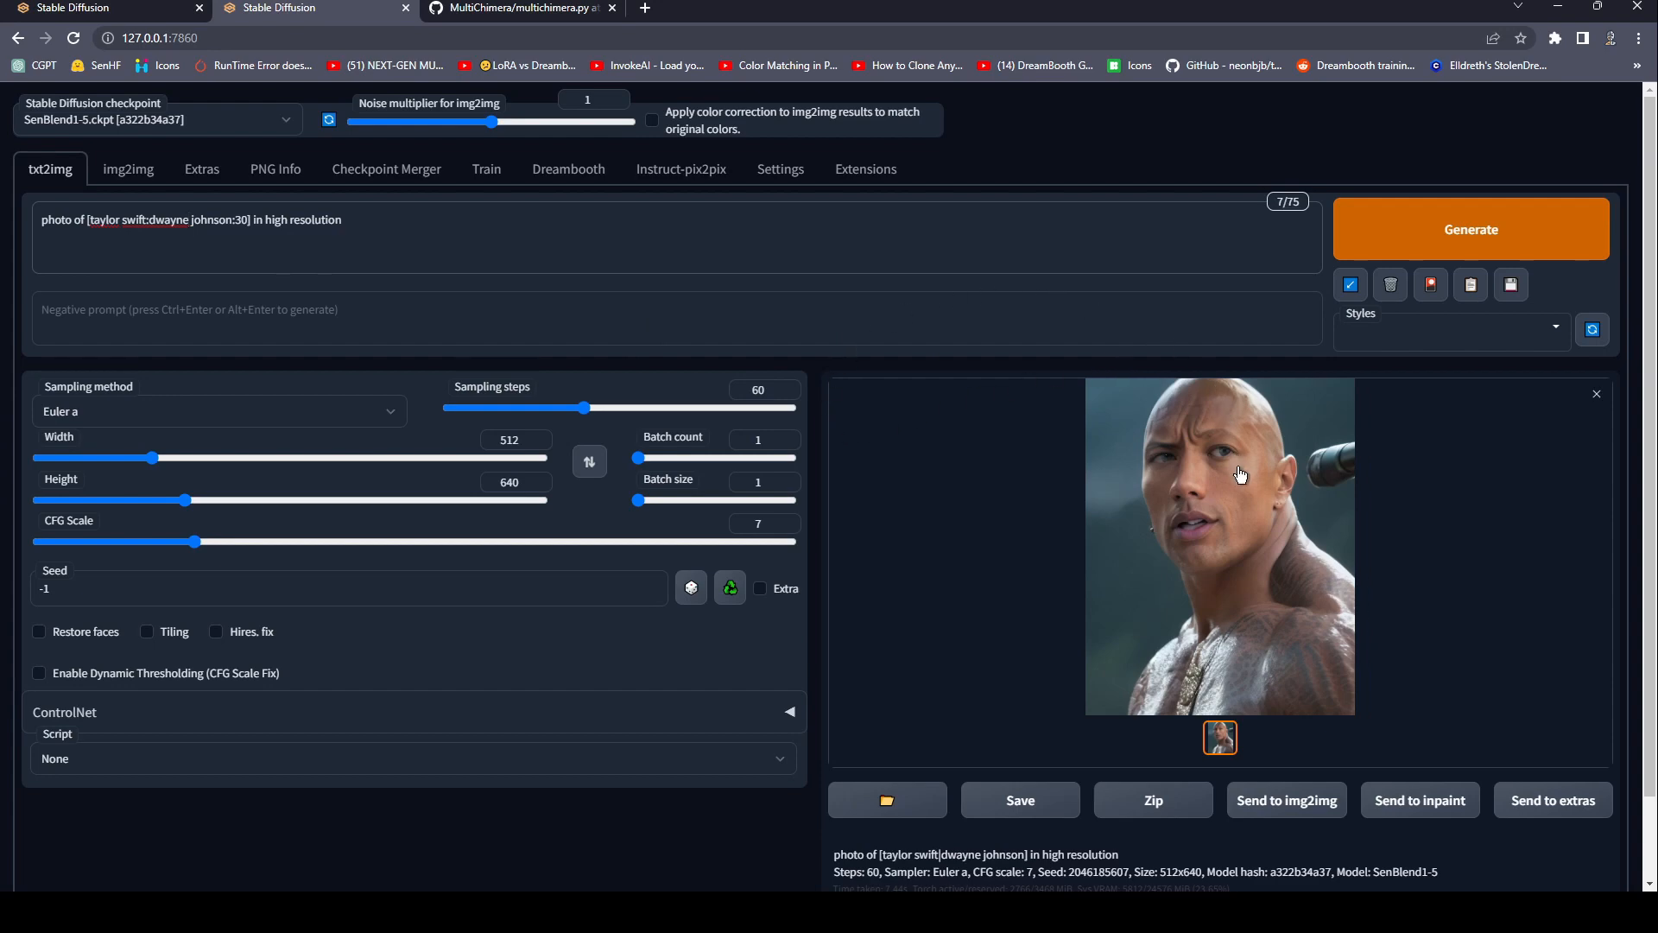
Review the previous portrait, then generate one from the step-based prompt and inspect it at full size.
{"action": "left_click", "coordinate": [1310, 463]}
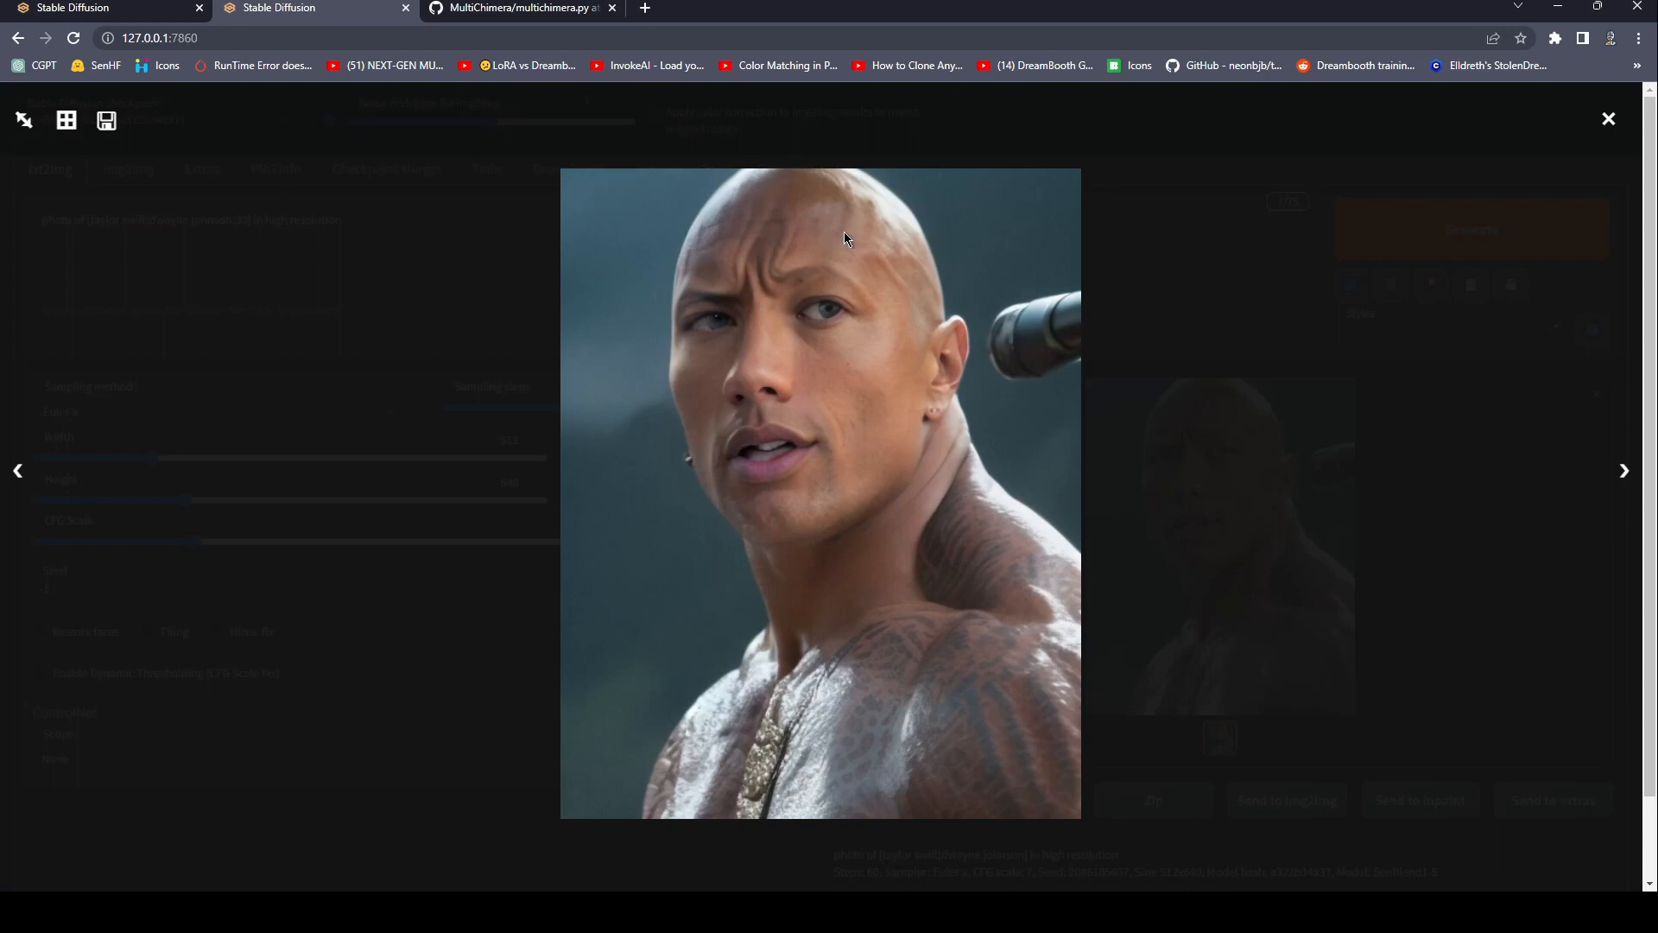
{"action": "left_click", "coordinate": [1408, 540]}
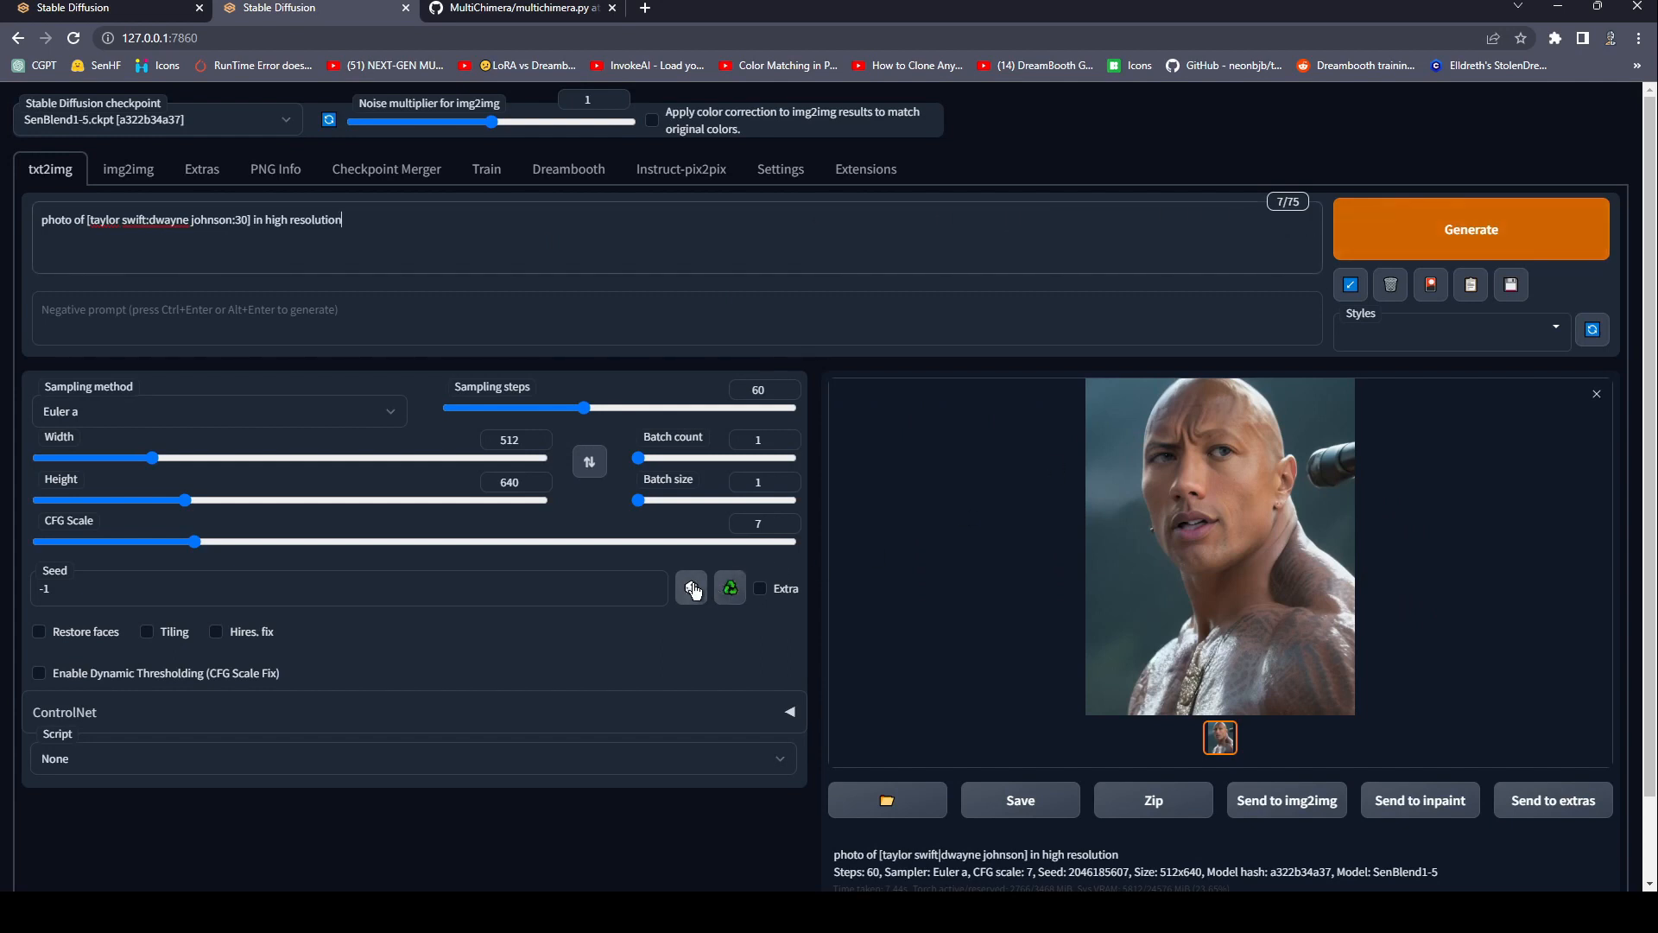
{"action": "left_click", "coordinate": [1468, 252]}
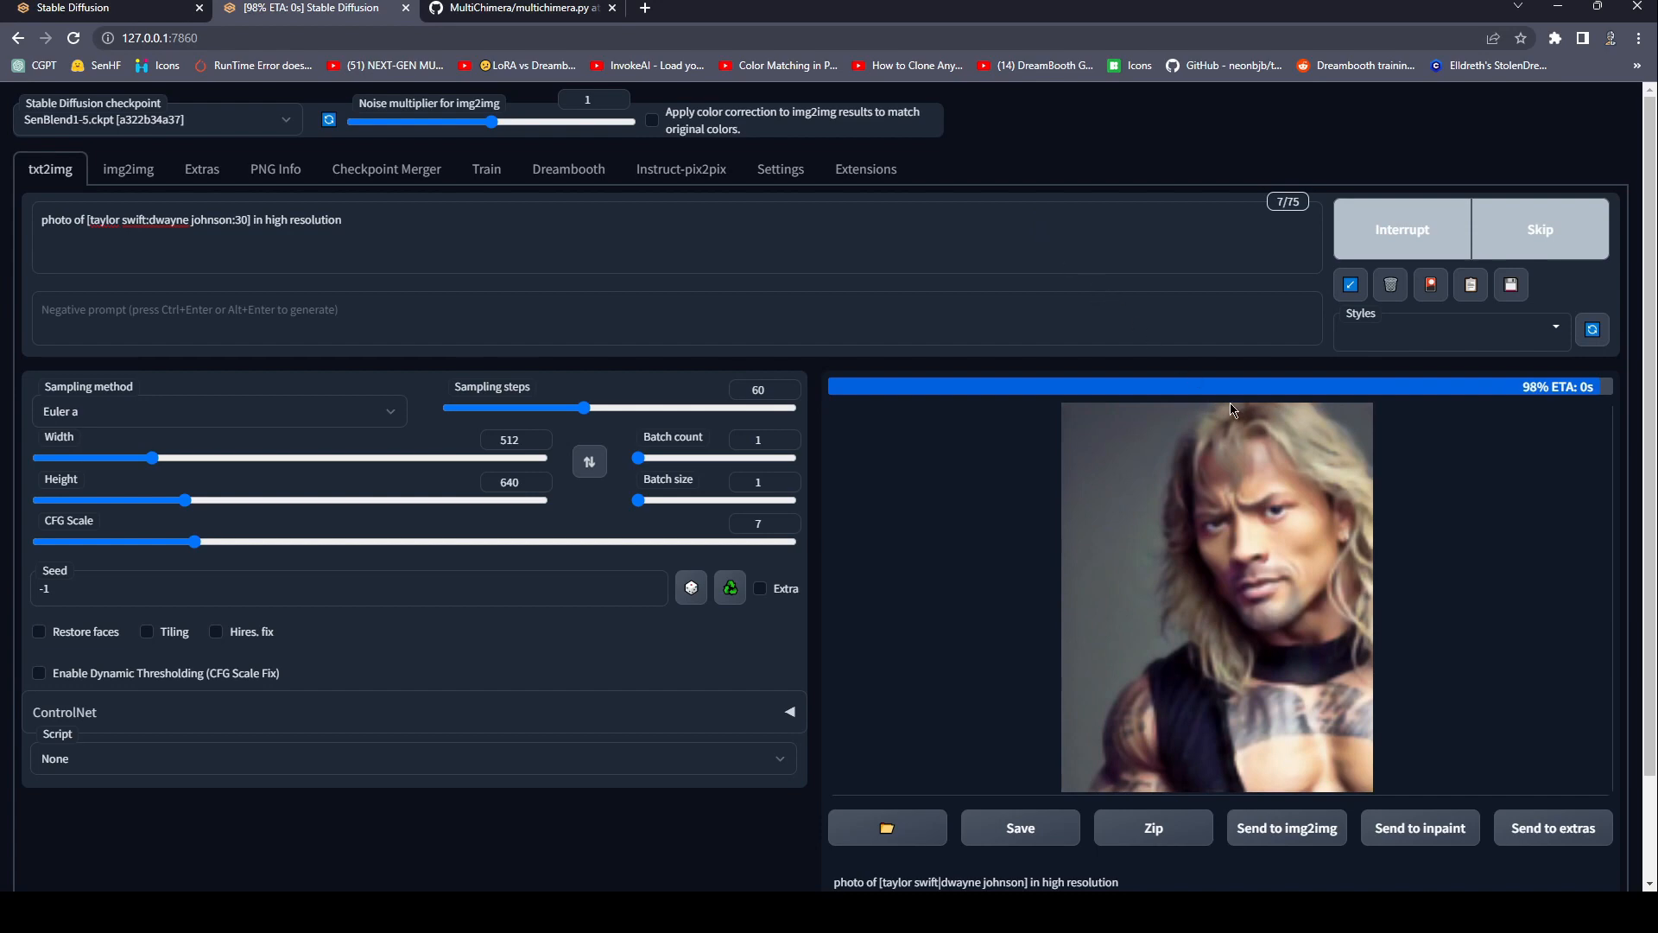
{"action": "left_click", "coordinate": [1313, 472]}
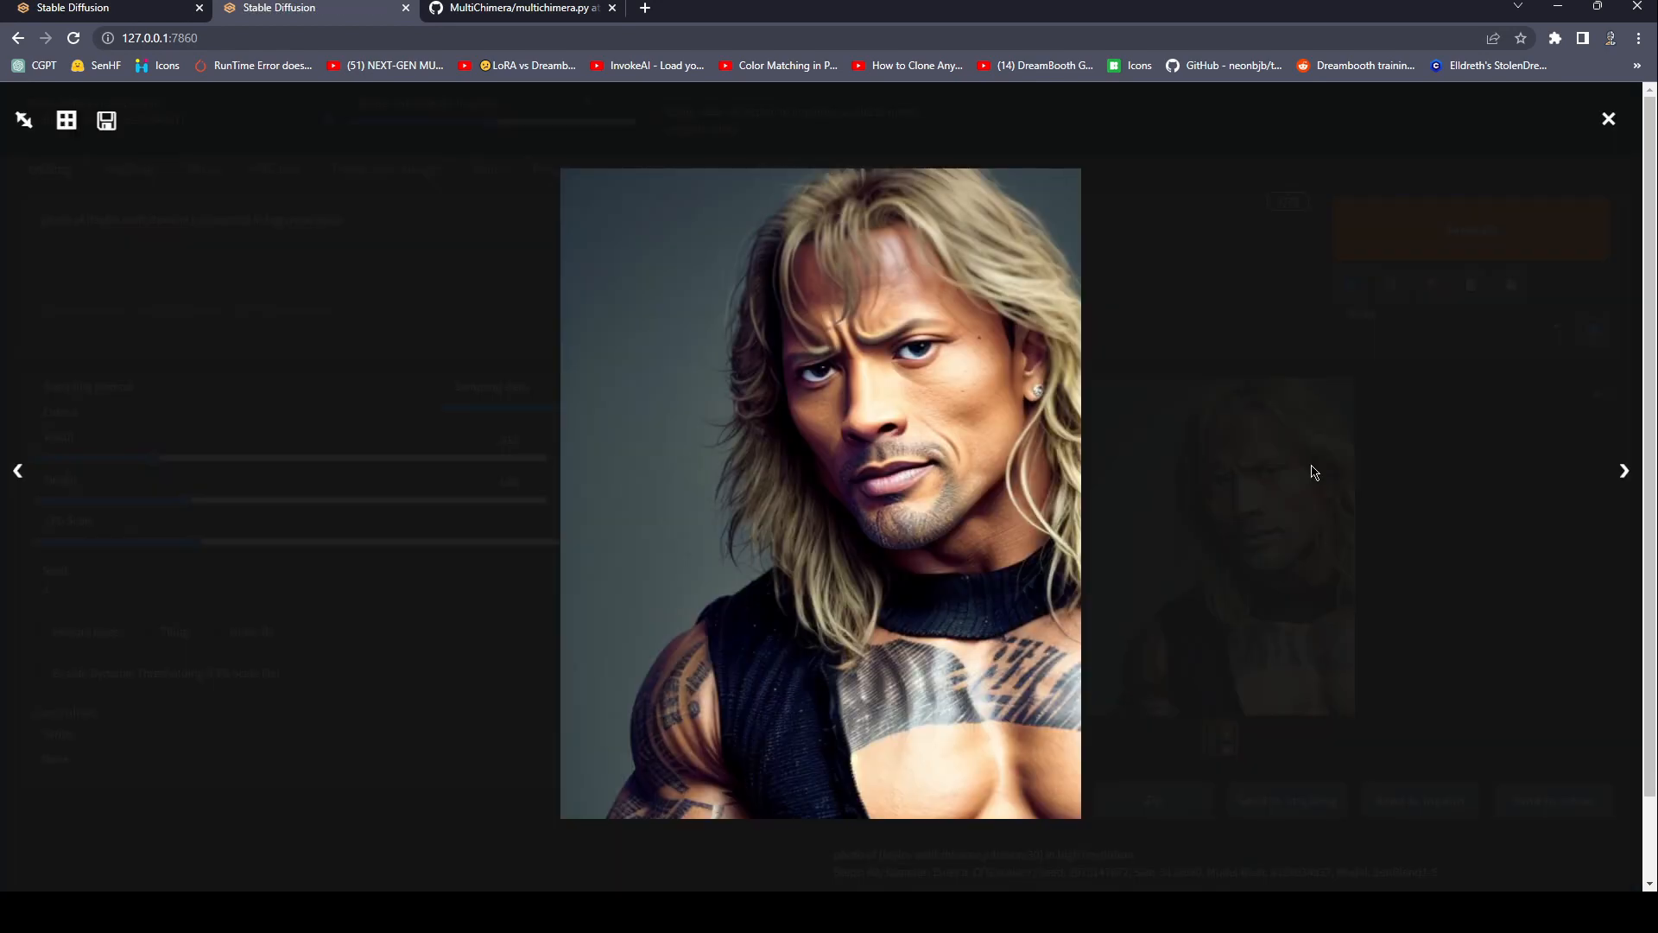
{"action": "left_click", "coordinate": [1485, 460]}
{"action": "left_click", "coordinate": [1302, 527]}
{"action": "left_click", "coordinate": [1386, 488]}
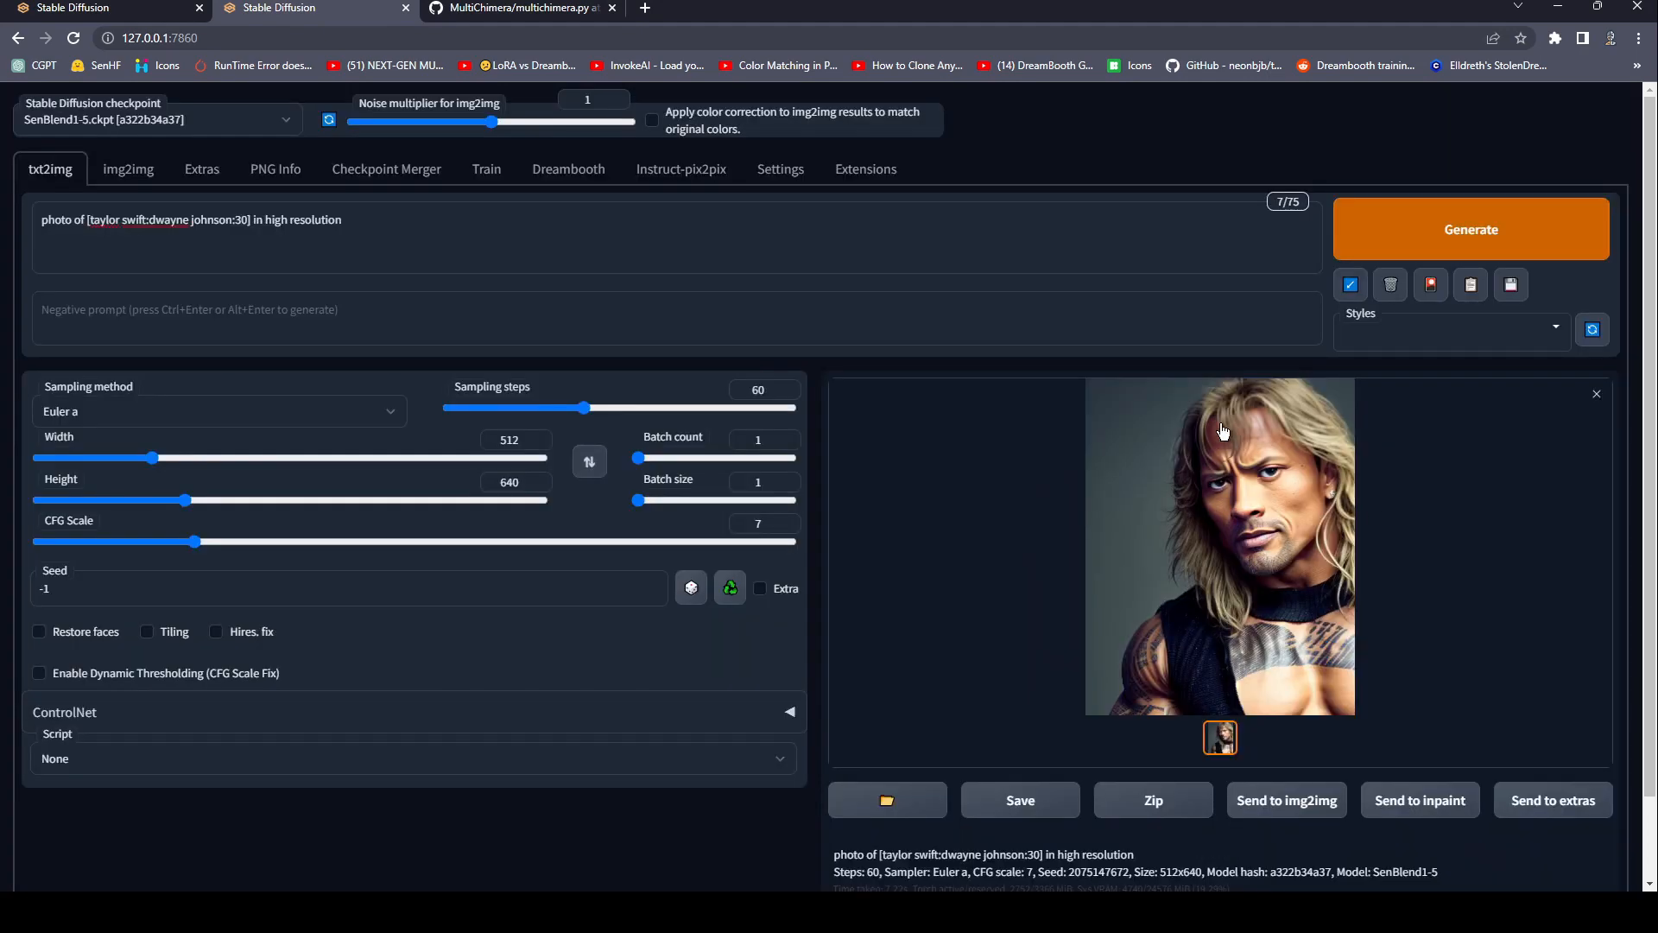
{"action": "left_click", "coordinate": [1195, 520]}
{"action": "left_click", "coordinate": [1198, 521]}
{"action": "left_click", "coordinate": [1302, 563]}
{"action": "left_click", "coordinate": [1300, 564]}
{"action": "left_click", "coordinate": [1300, 566]}
{"action": "left_click", "coordinate": [1321, 540]}
Insert "female" before the bracketed subjects in the prompt, generate the image and inspect it at full size.
{"action": "left_click", "coordinate": [87, 218]}
{"action": "type", "text": "female"}
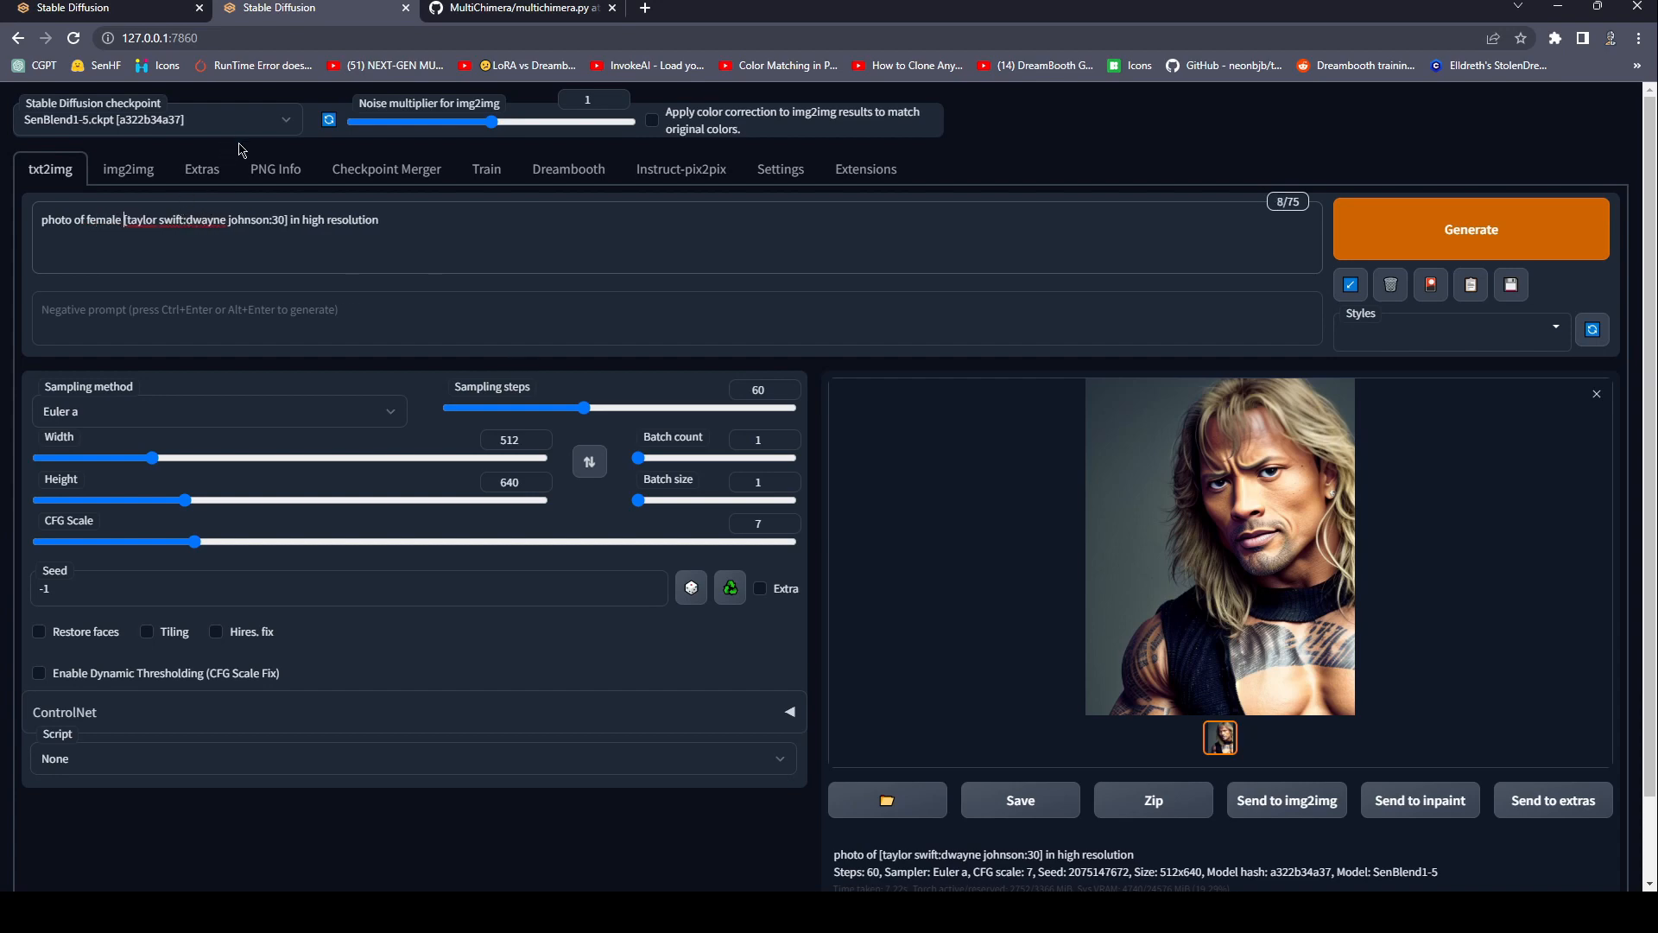
{"action": "left_click", "coordinate": [1407, 250]}
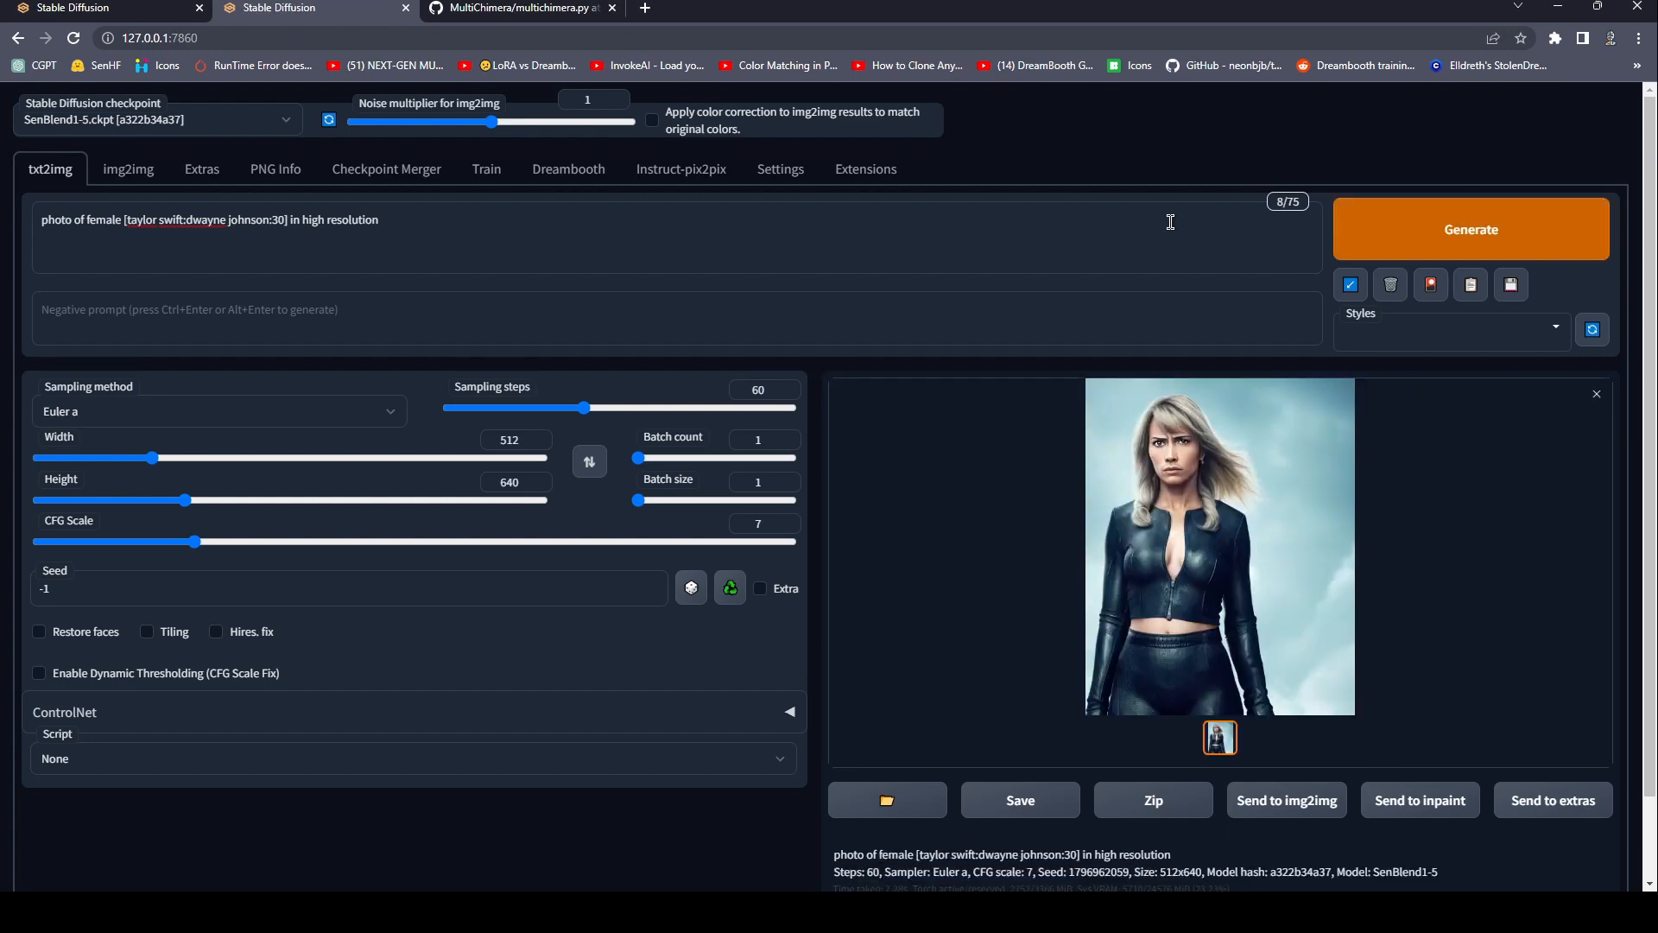
{"action": "left_click", "coordinate": [1182, 450]}
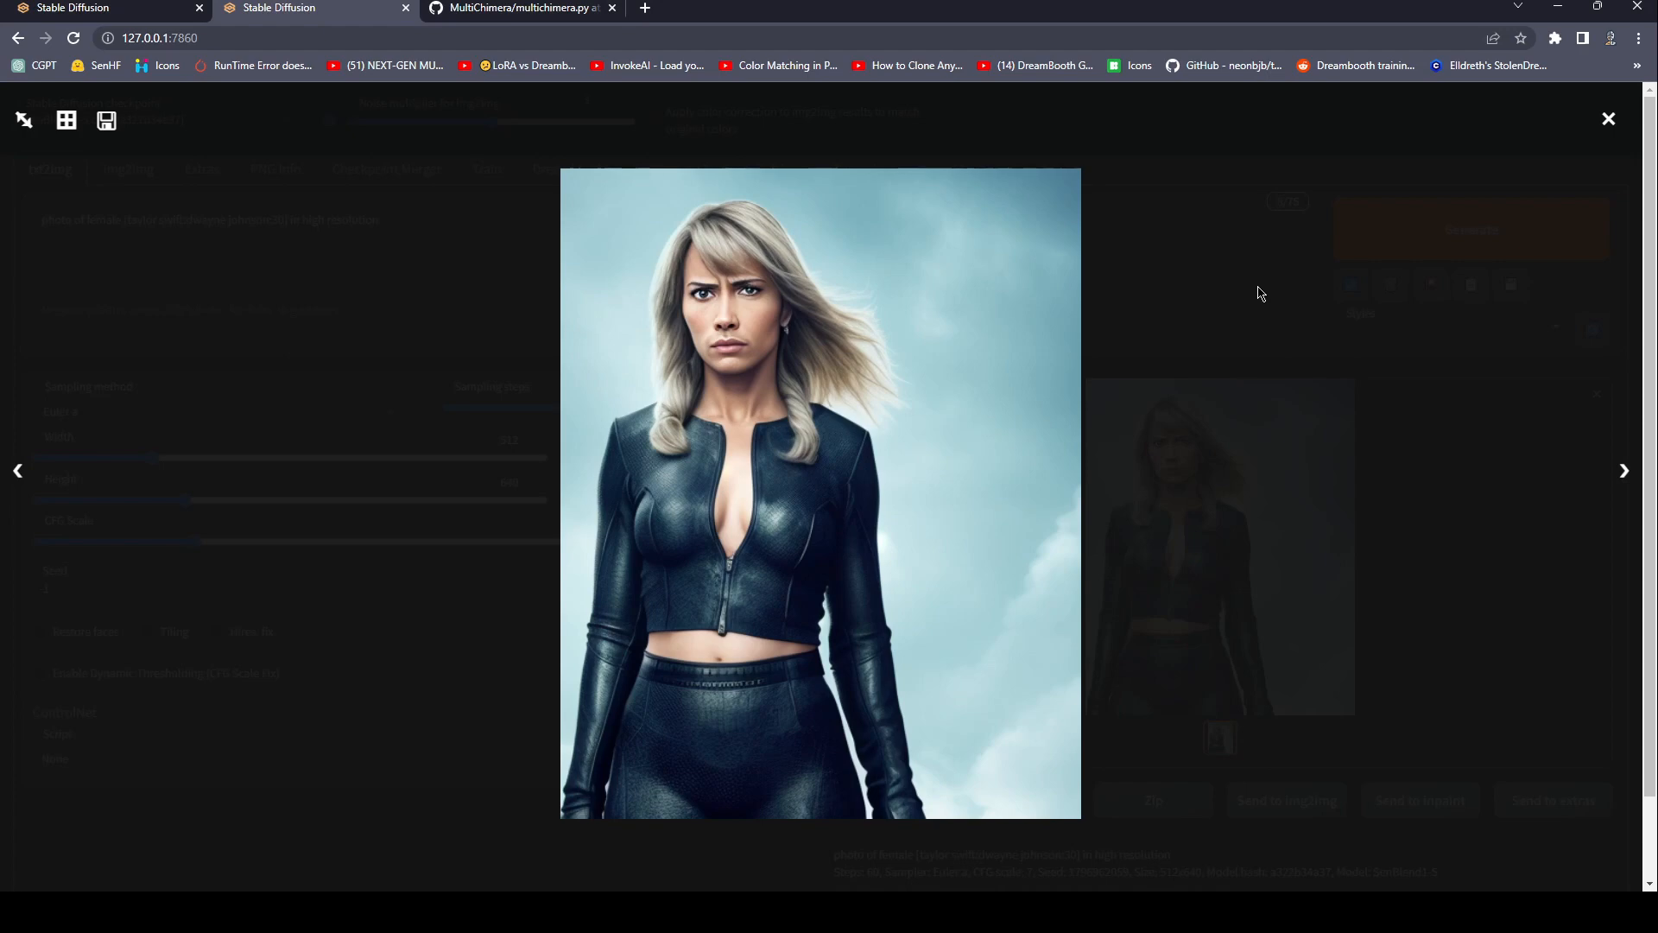
{"action": "left_click", "coordinate": [1261, 294]}
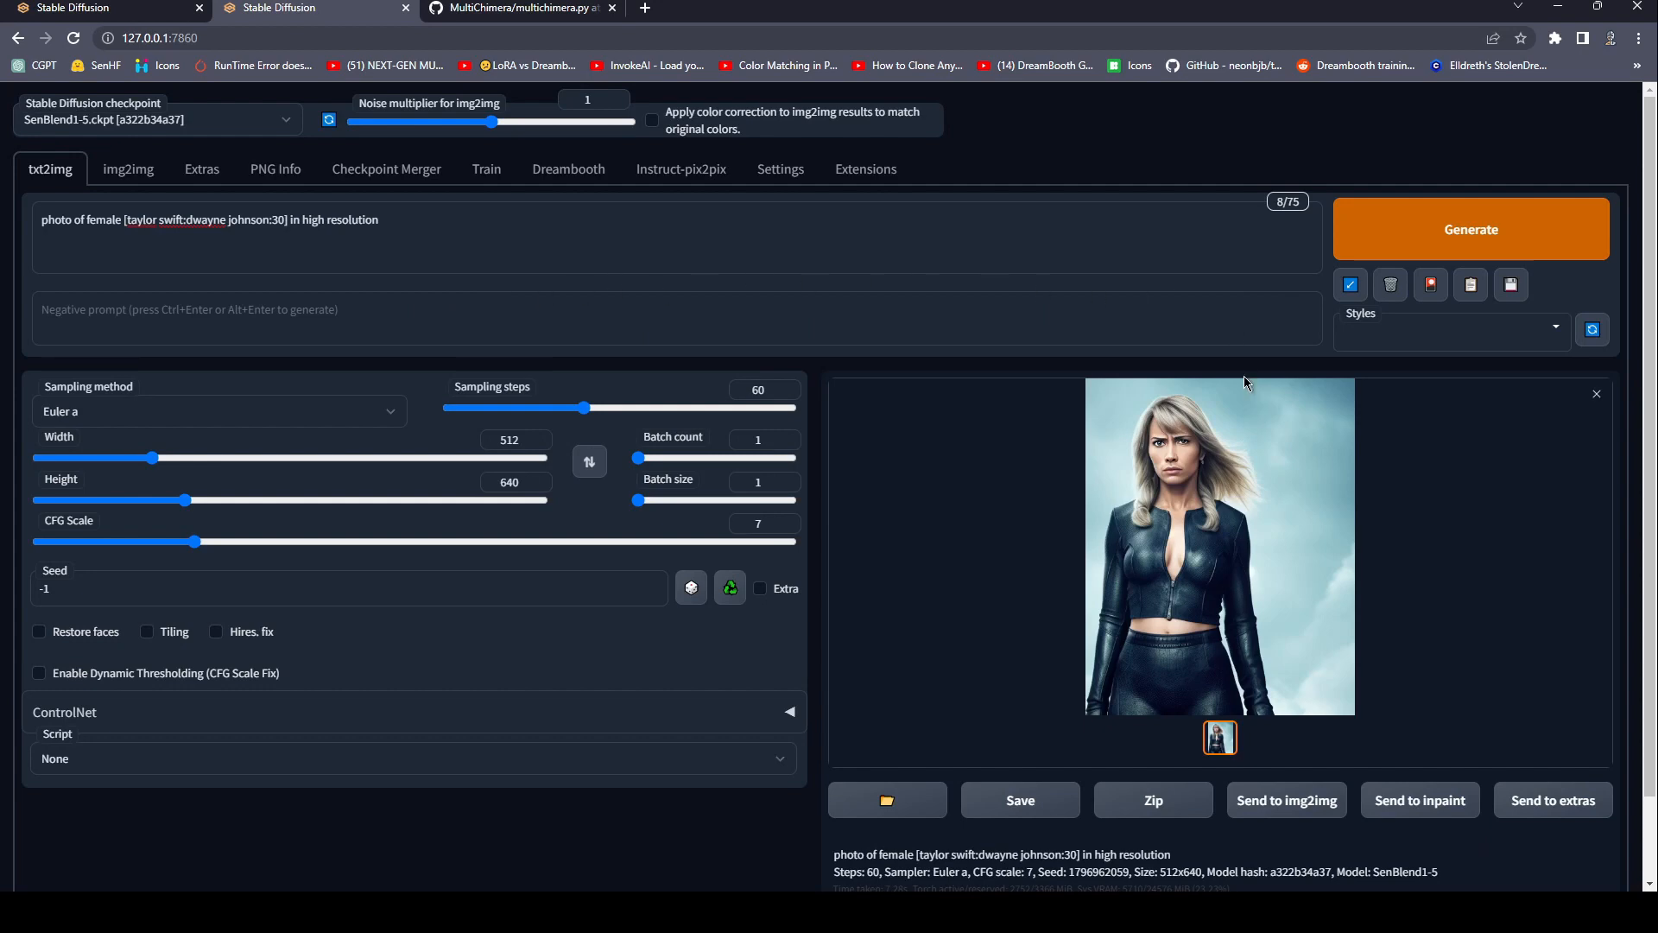
{"action": "left_click", "coordinate": [1237, 462]}
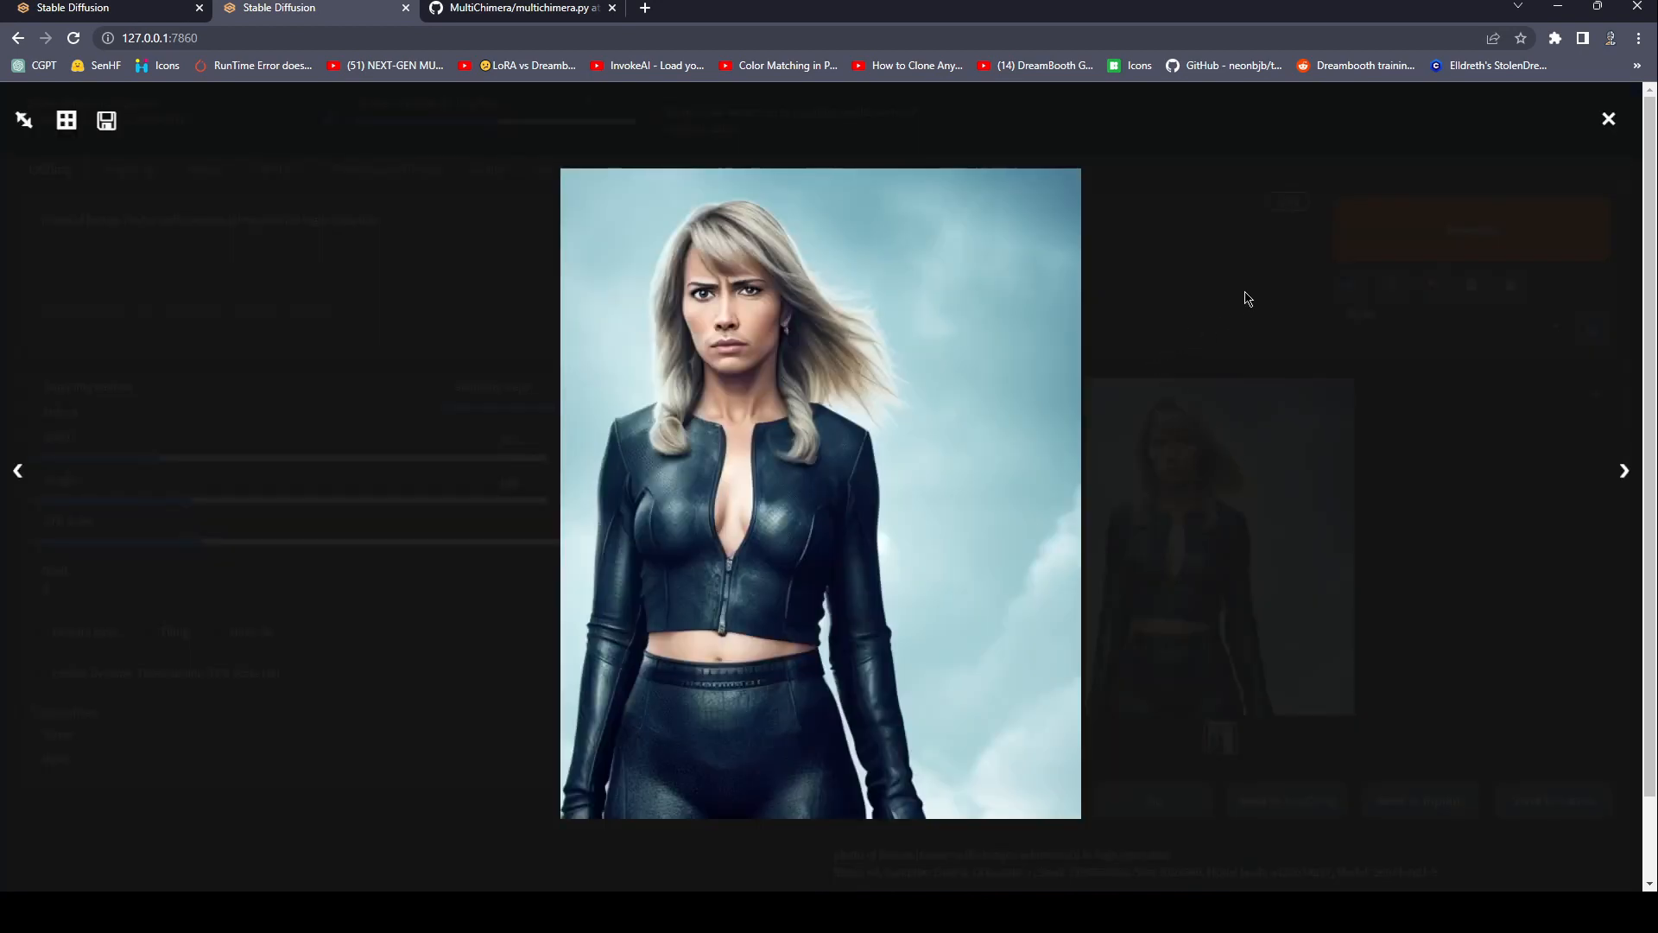
{"action": "left_click", "coordinate": [1247, 298]}
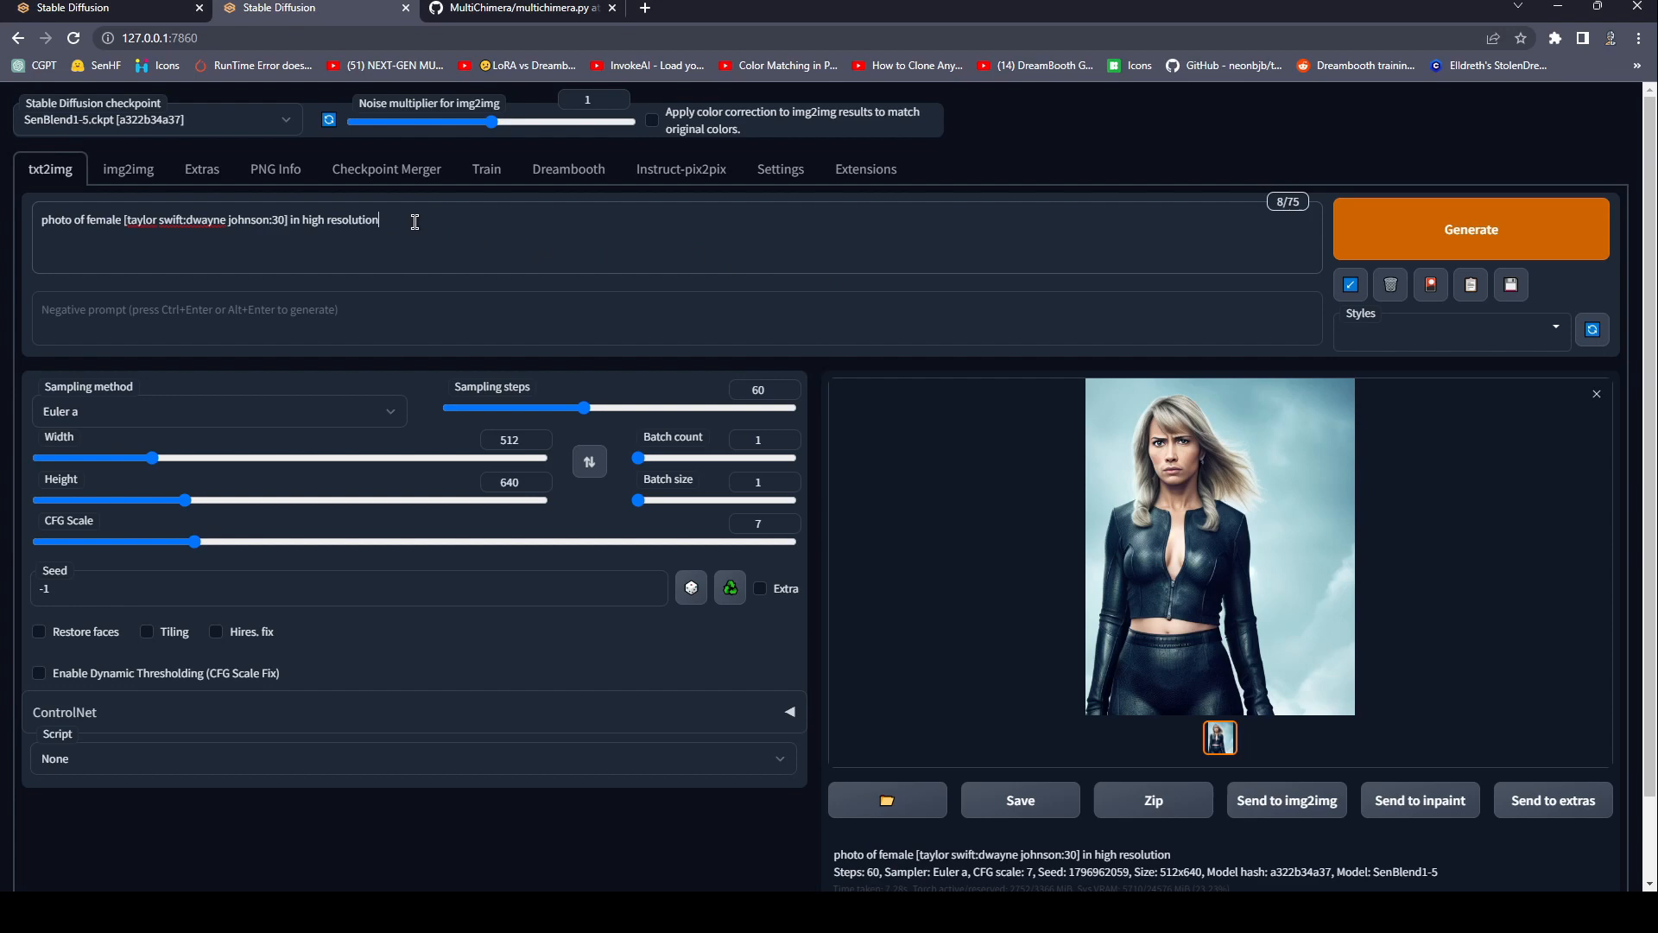
Remove "female" from the prompt and add a colon after the closing bracket of the blended subjects.
{"action": "left_click_drag", "start_coordinate": [415, 222], "coordinate": [207, 221]}
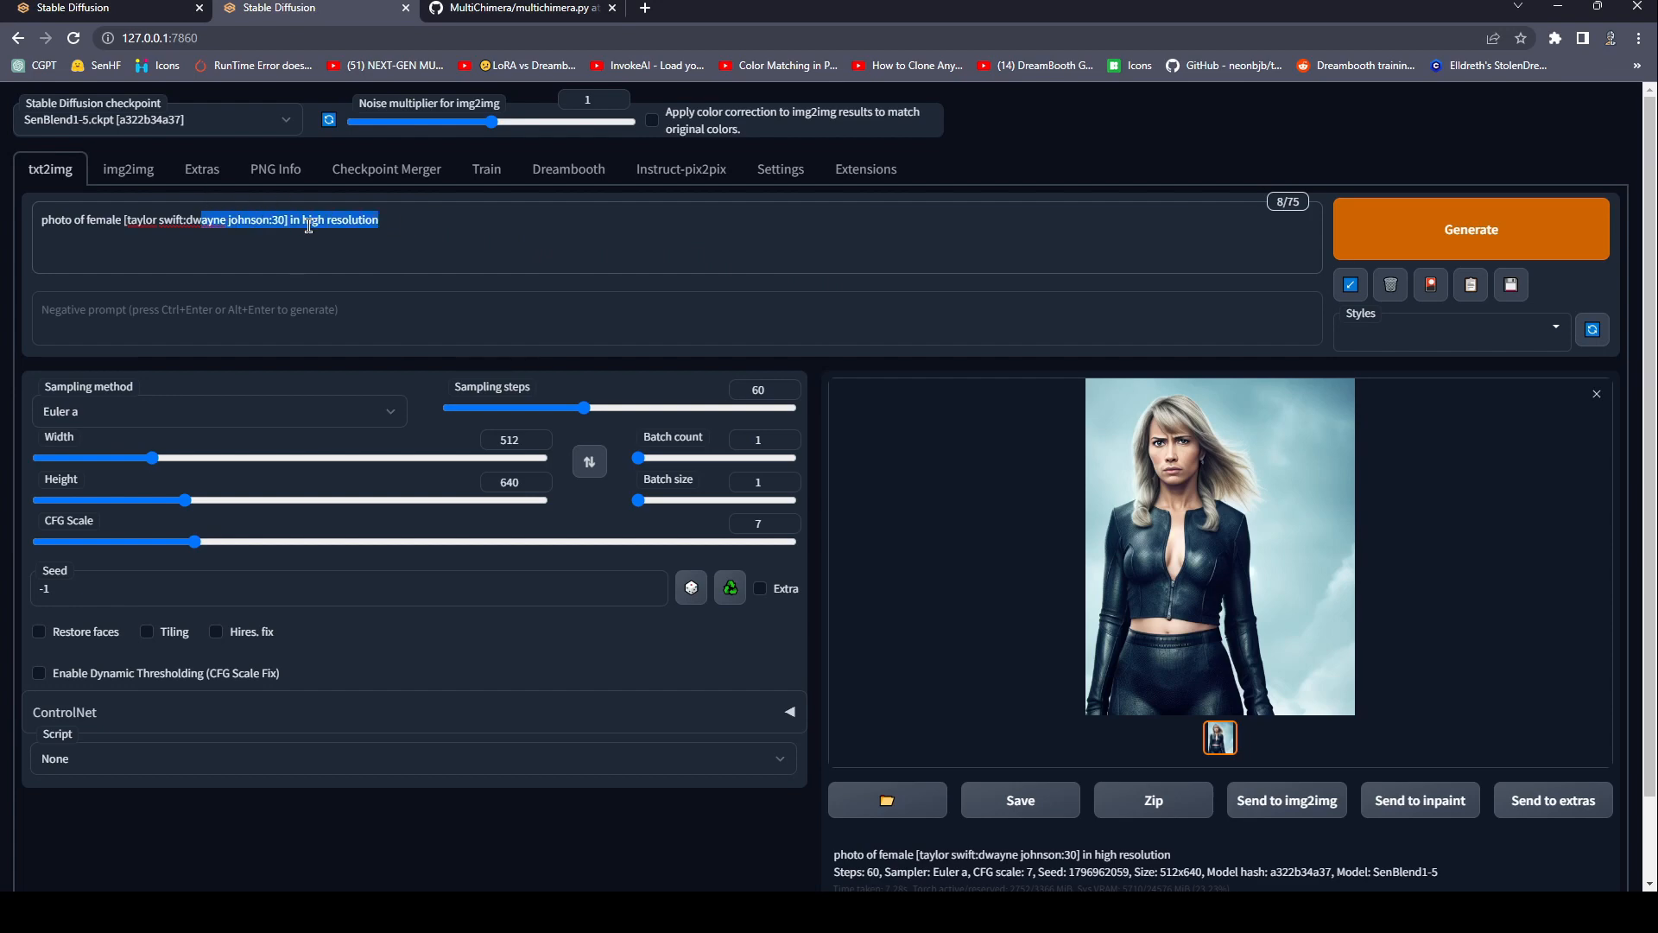
{"action": "triple_click", "coordinate": [308, 227]}
{"action": "left_click", "coordinate": [559, 249]}
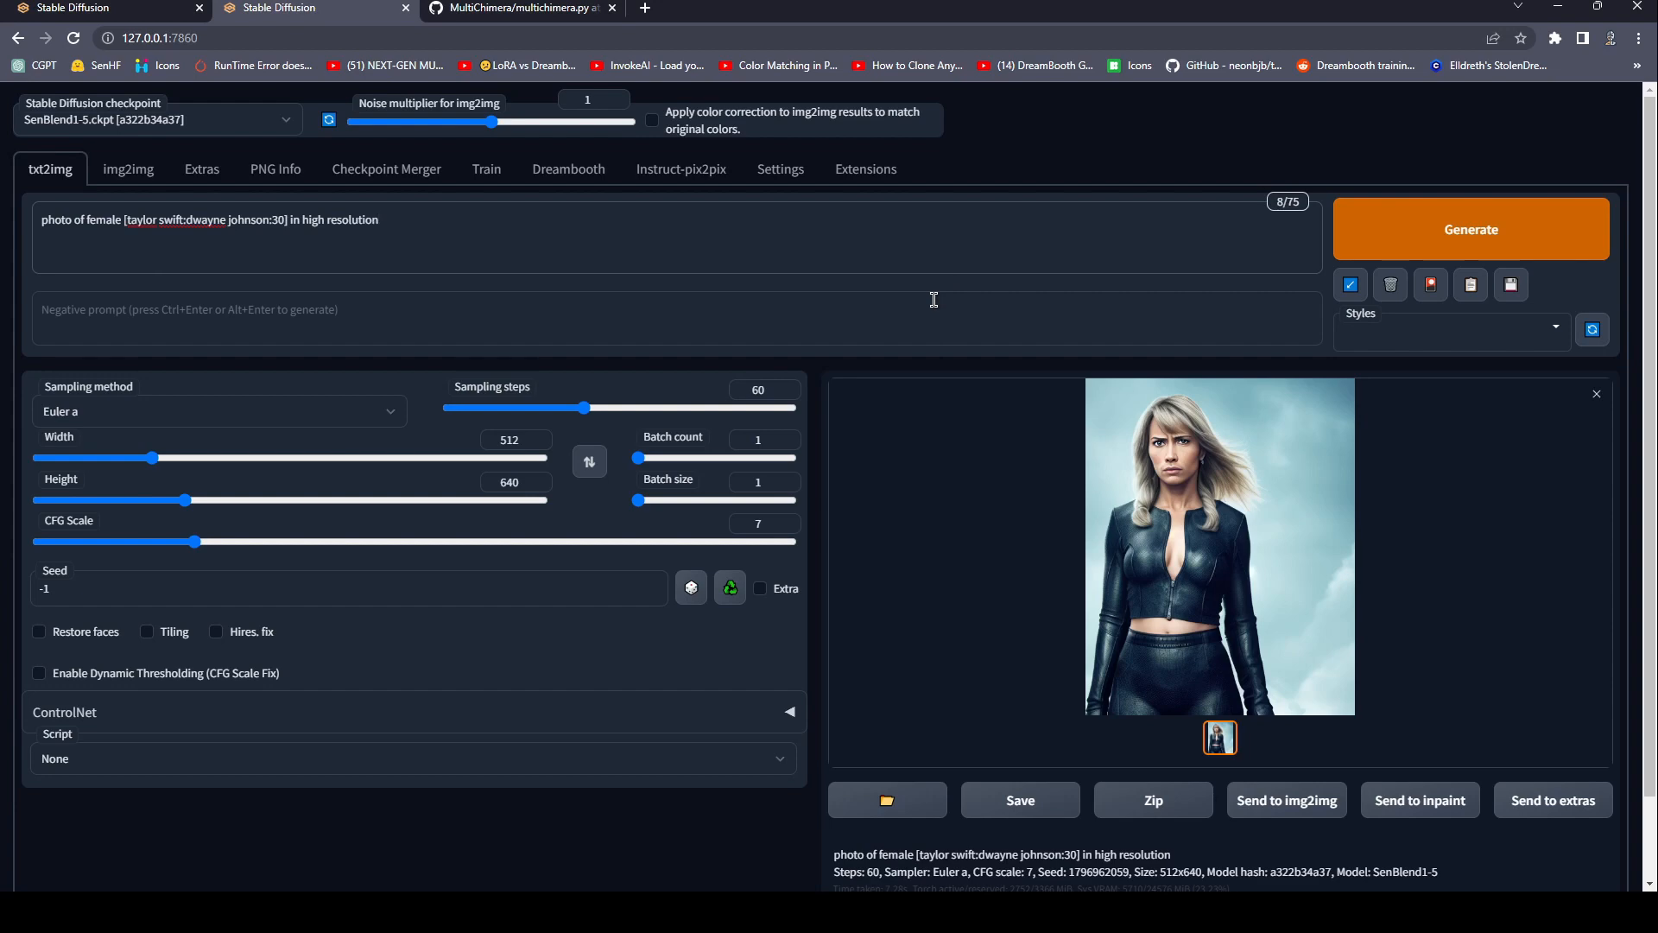
{"action": "double_click", "coordinate": [108, 221]}
{"action": "key", "text": "BackSpace"}
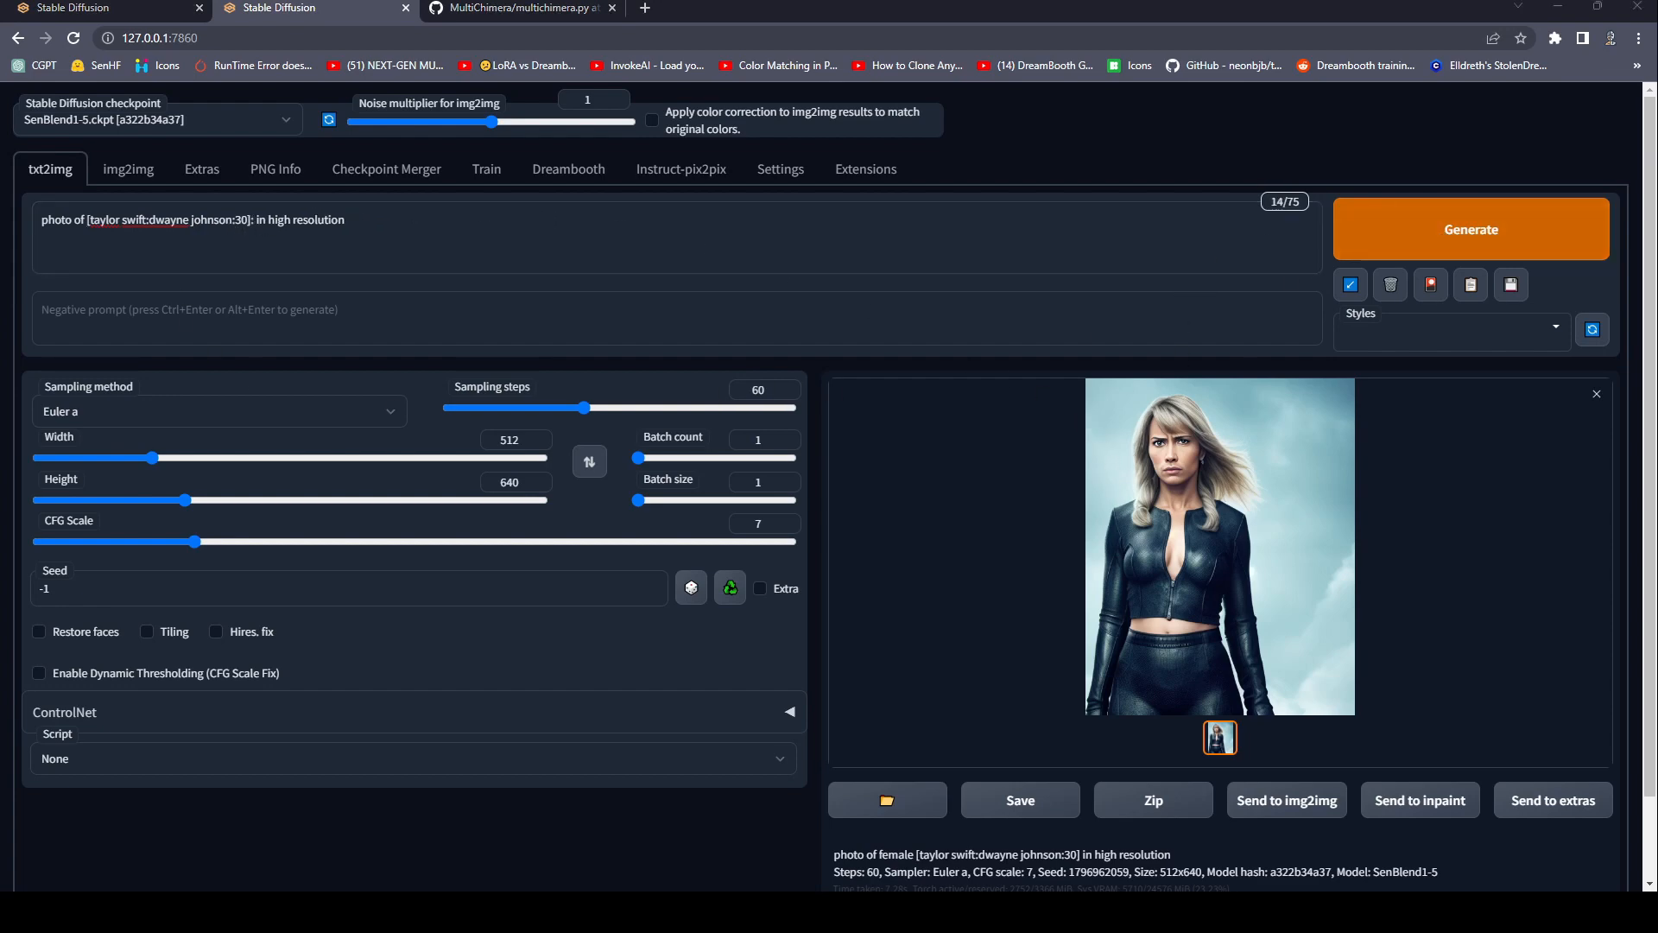
{"action": "left_click", "coordinate": [307, 219]}
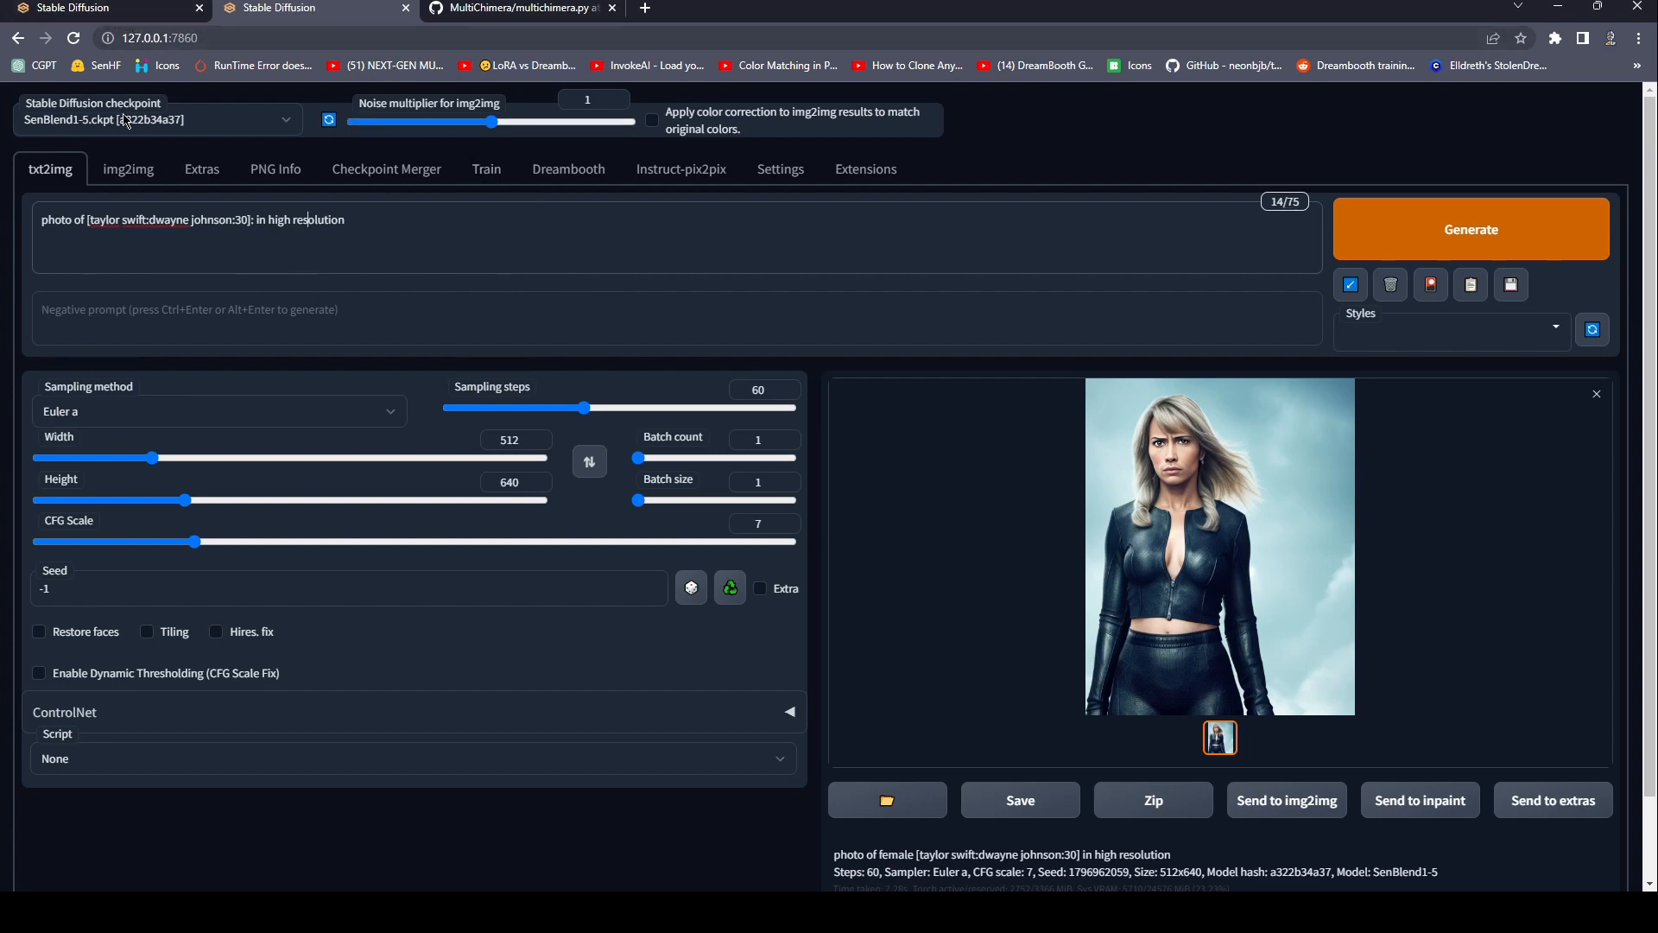
Switch to the other Stable Diffusion tab and correct the last photographer's name in the prompt to "Annie Lebovitz".
{"action": "left_click", "coordinate": [89, 10]}
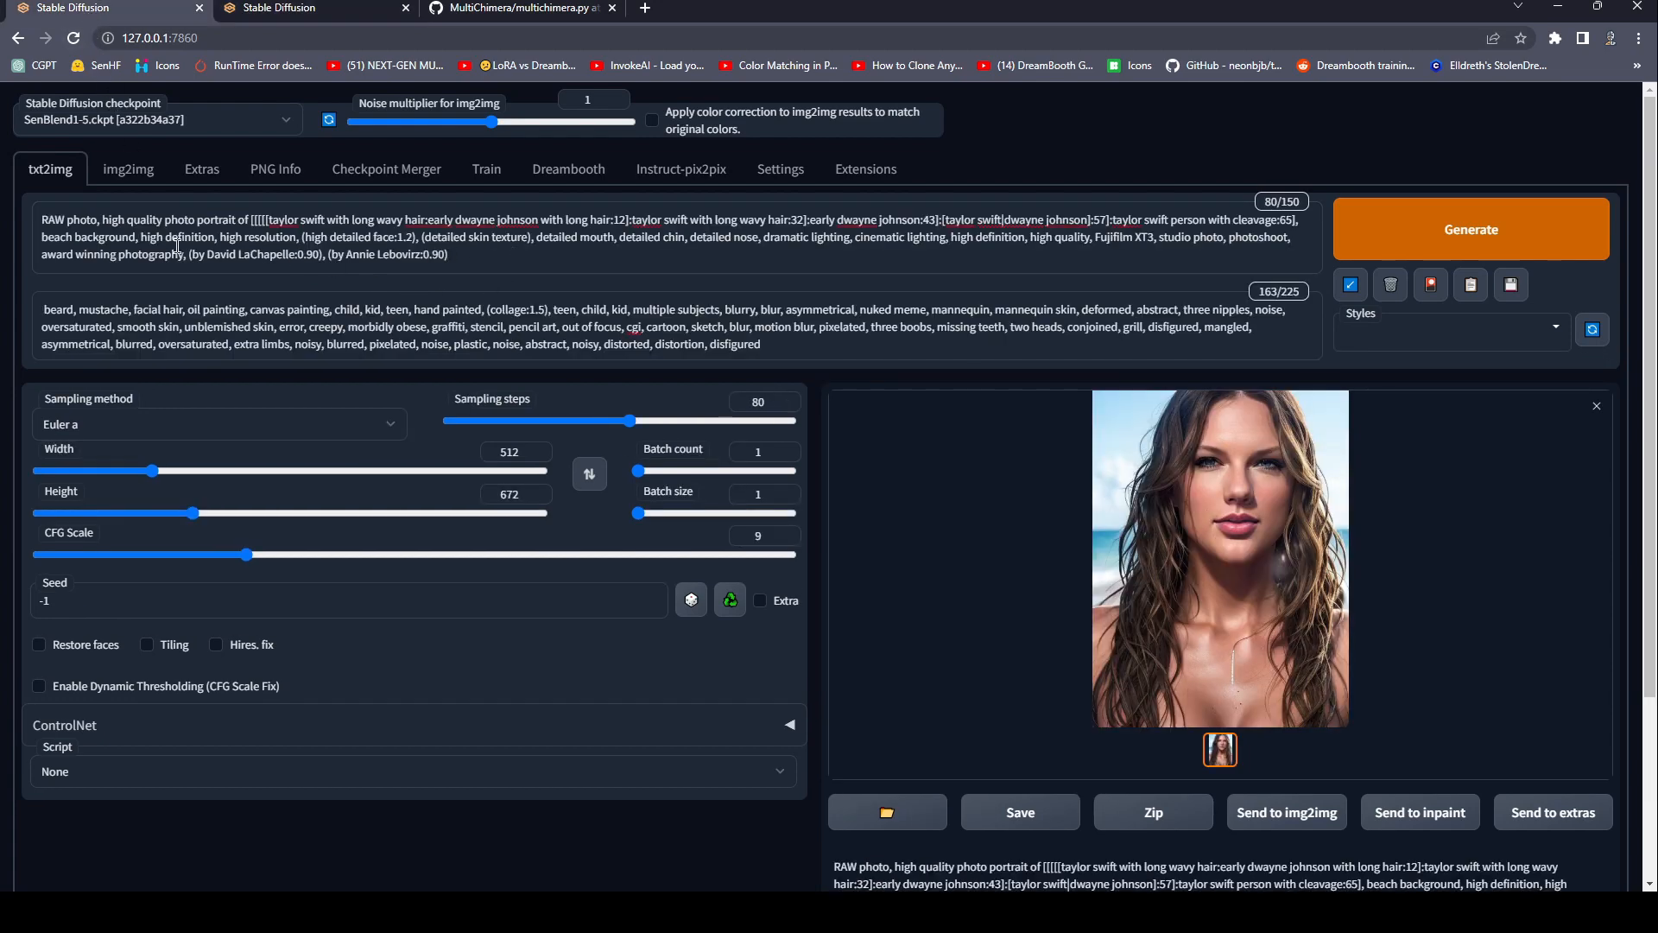
{"action": "left_click_drag", "start_coordinate": [462, 254], "coordinate": [358, 241]}
{"action": "left_click", "coordinate": [417, 254]}
{"action": "key", "text": "BackSpace"}
{"action": "type", "text": "t"}
Examine the negative prompt, the nested subject prompt and the generated beach portrait at full size.
{"action": "triple_click", "coordinate": [436, 328]}
{"action": "left_click", "coordinate": [43, 311]}
{"action": "left_click", "coordinate": [651, 256]}
{"action": "left_click", "coordinate": [1268, 533]}
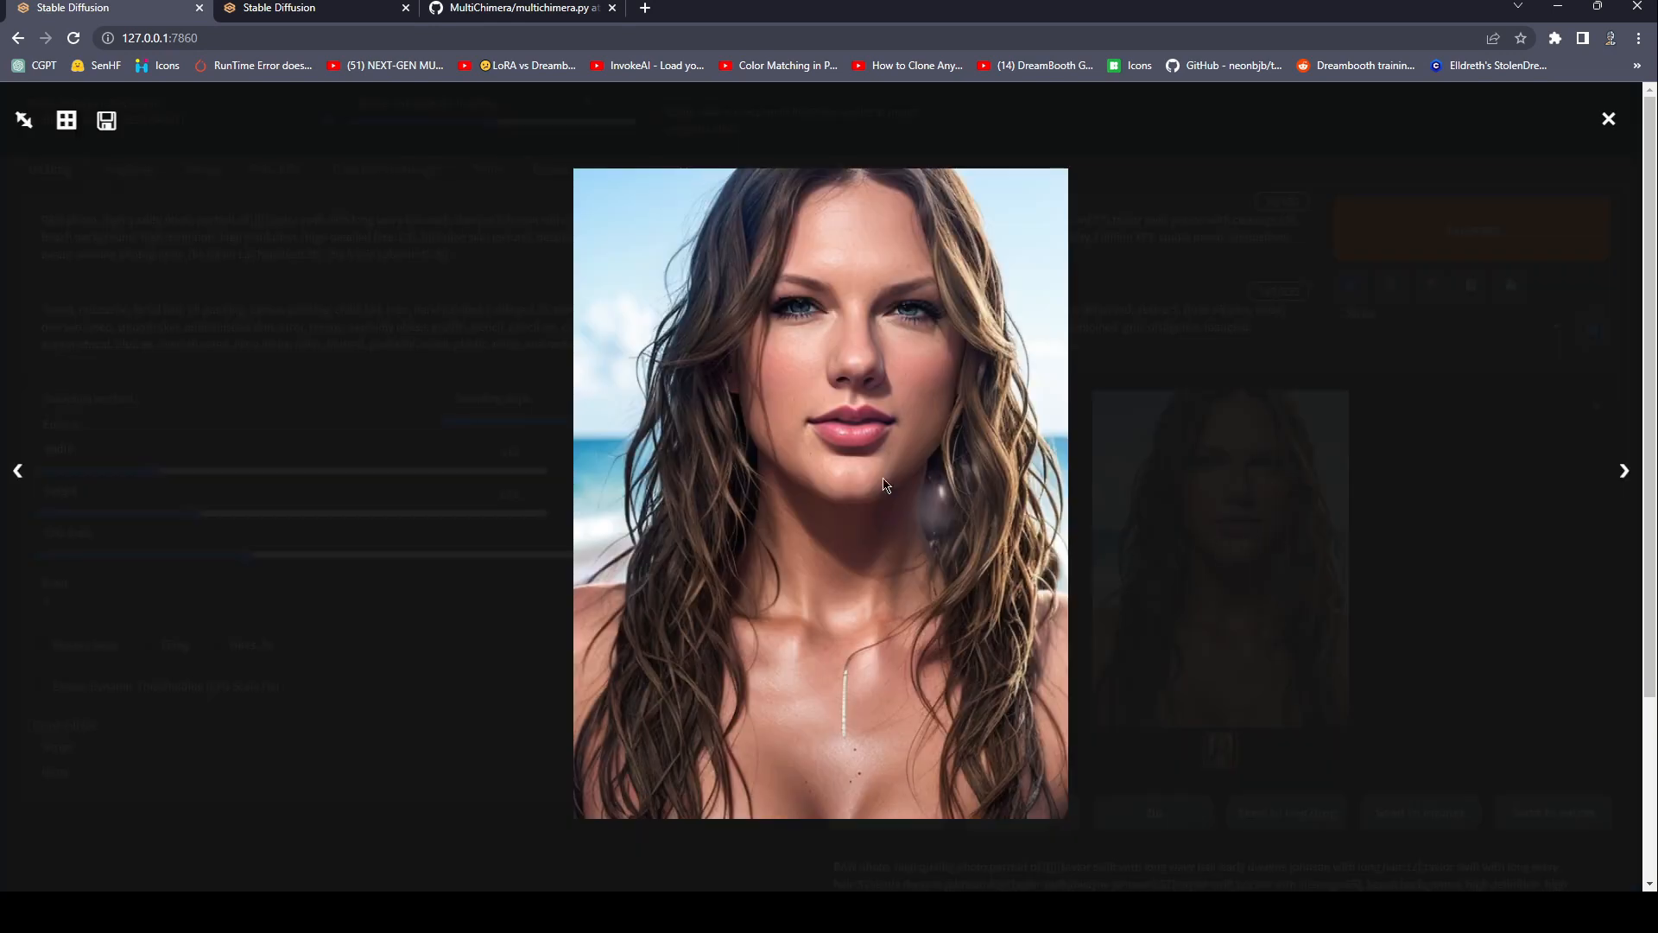
{"action": "left_click", "coordinate": [1199, 488]}
{"action": "left_click", "coordinate": [1209, 536]}
{"action": "left_click", "coordinate": [1244, 518]}
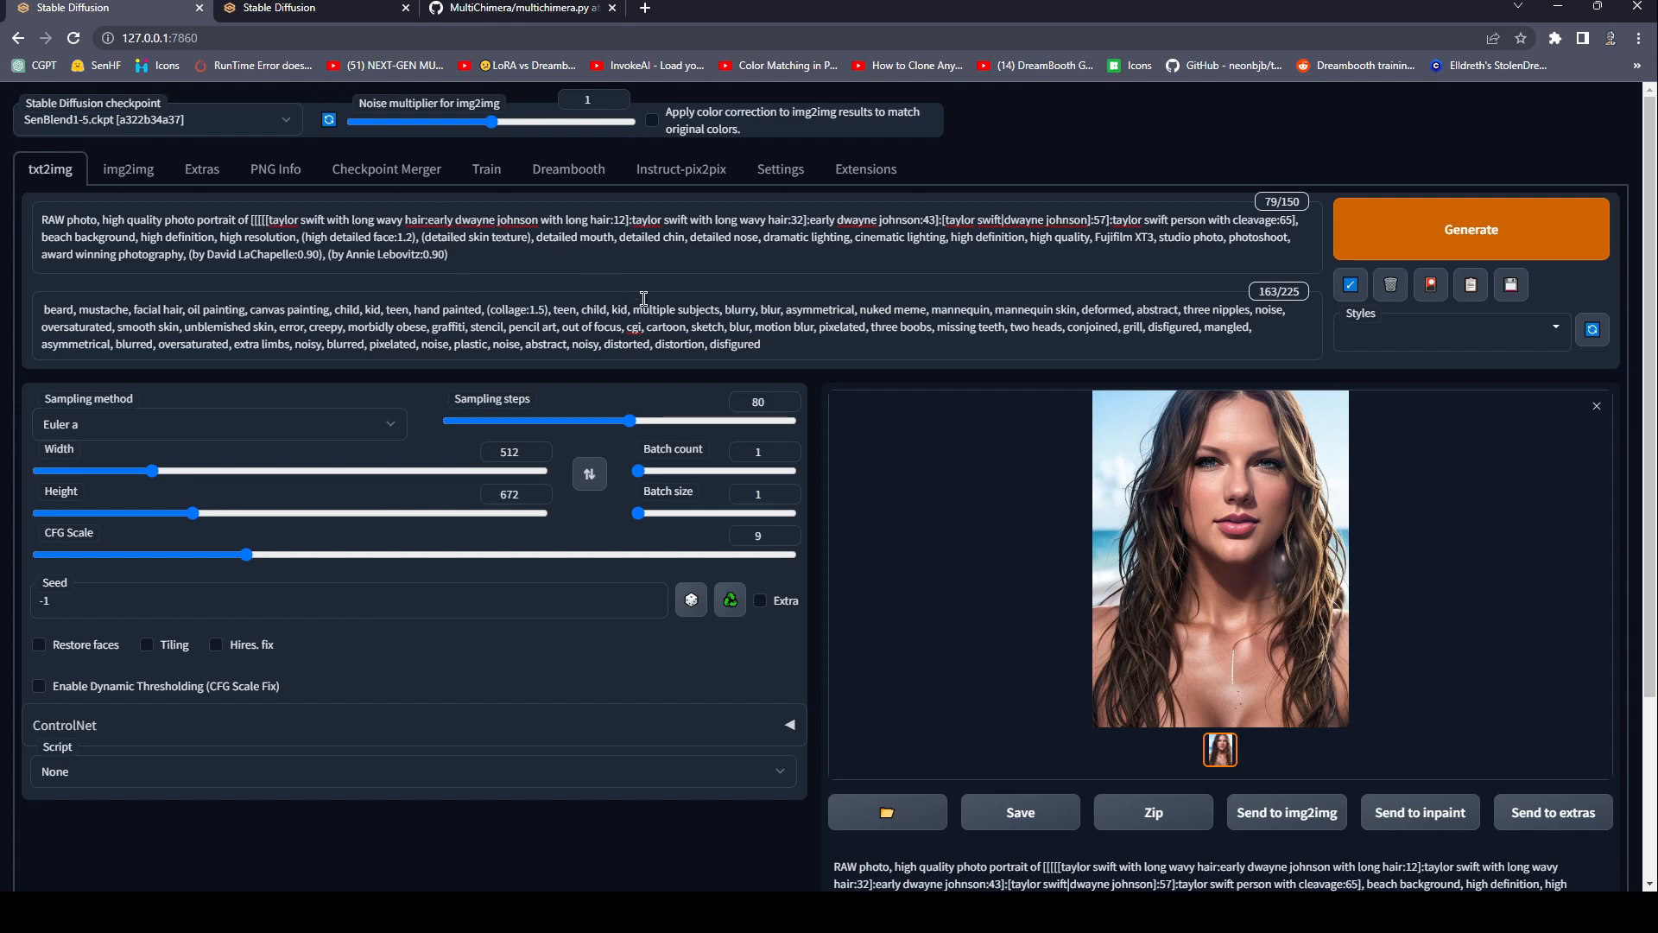
{"action": "left_click", "coordinate": [1176, 499]}
{"action": "left_click", "coordinate": [1156, 489]}
{"action": "key", "text": "ctrl+a"}
{"action": "left_click", "coordinate": [814, 256]}
{"action": "left_click", "coordinate": [1262, 505]}
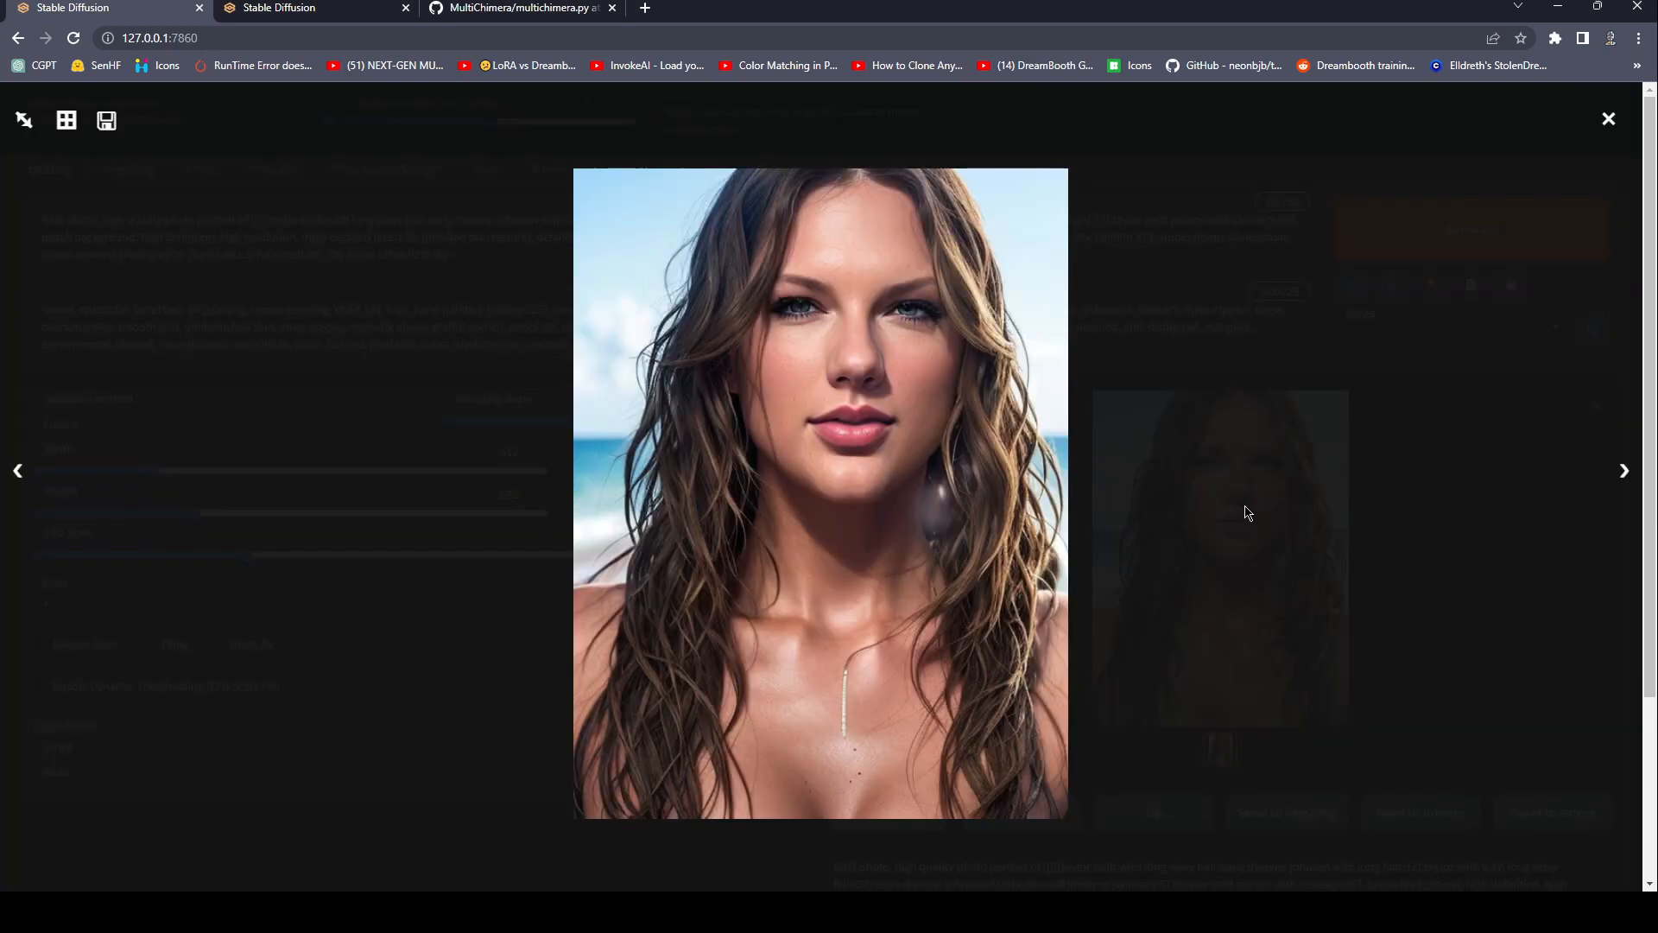
{"action": "left_click", "coordinate": [1164, 397]}
{"action": "left_click", "coordinate": [1200, 484]}
{"action": "left_click", "coordinate": [1253, 488]}
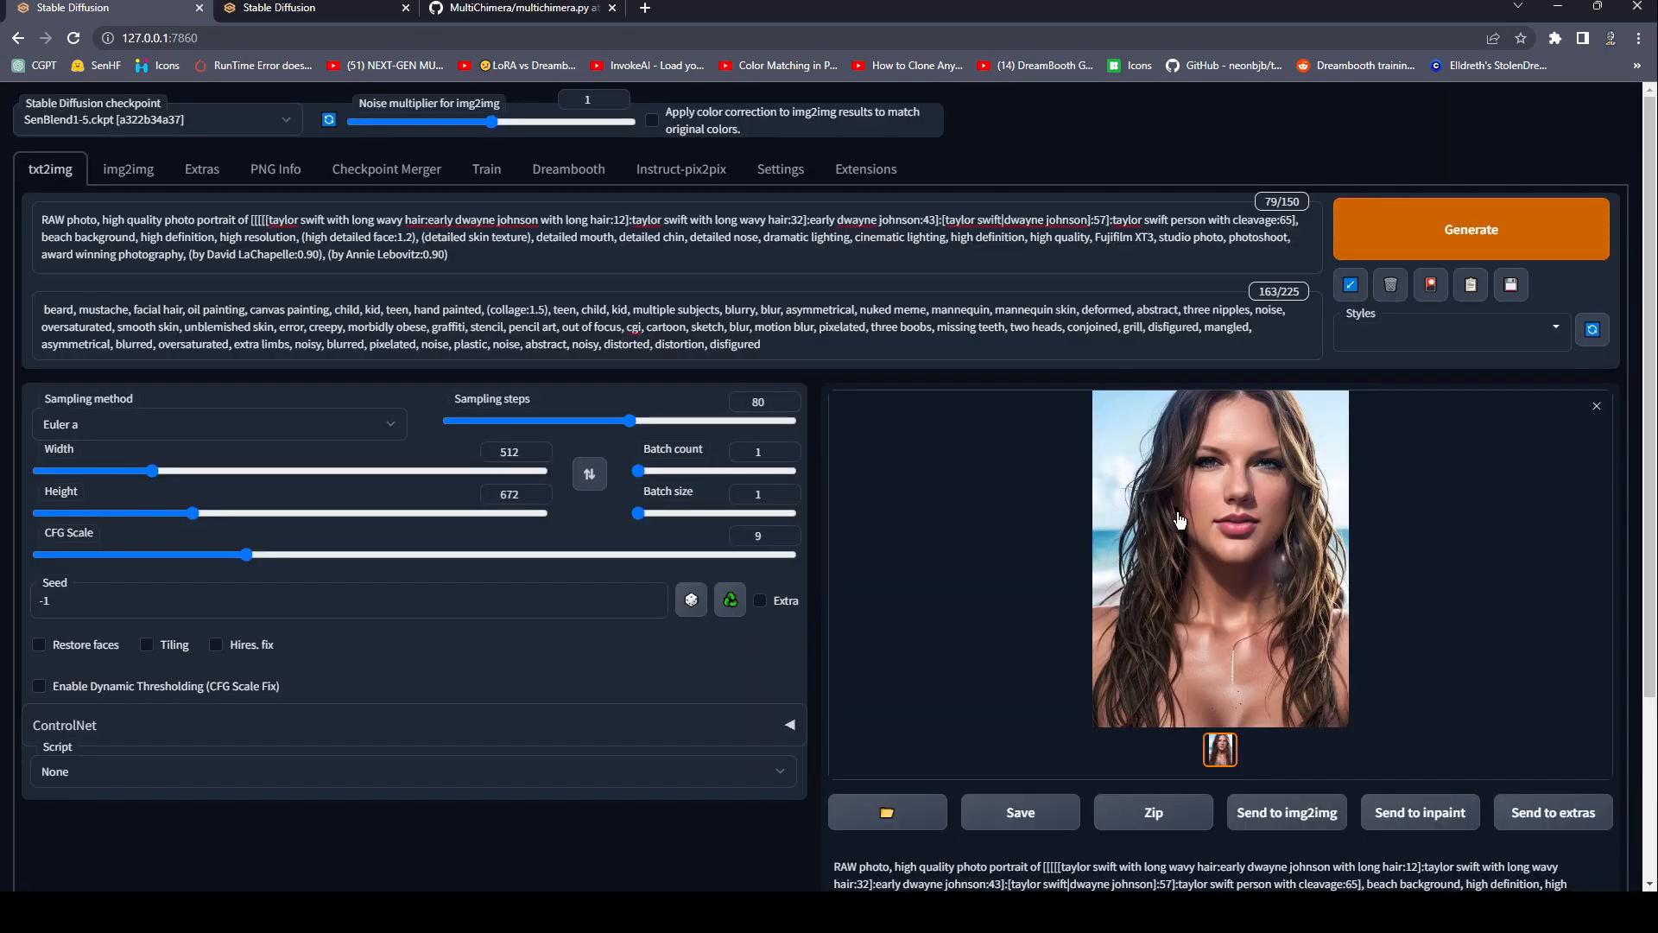
Examine the generated beach portrait at full size and the nested subject block in the prompt.
{"action": "scroll", "coordinate": [1179, 518], "scroll_direction": "down", "scroll_amount": 3}
{"action": "scroll", "coordinate": [1037, 421], "scroll_direction": "up", "scroll_amount": 3}
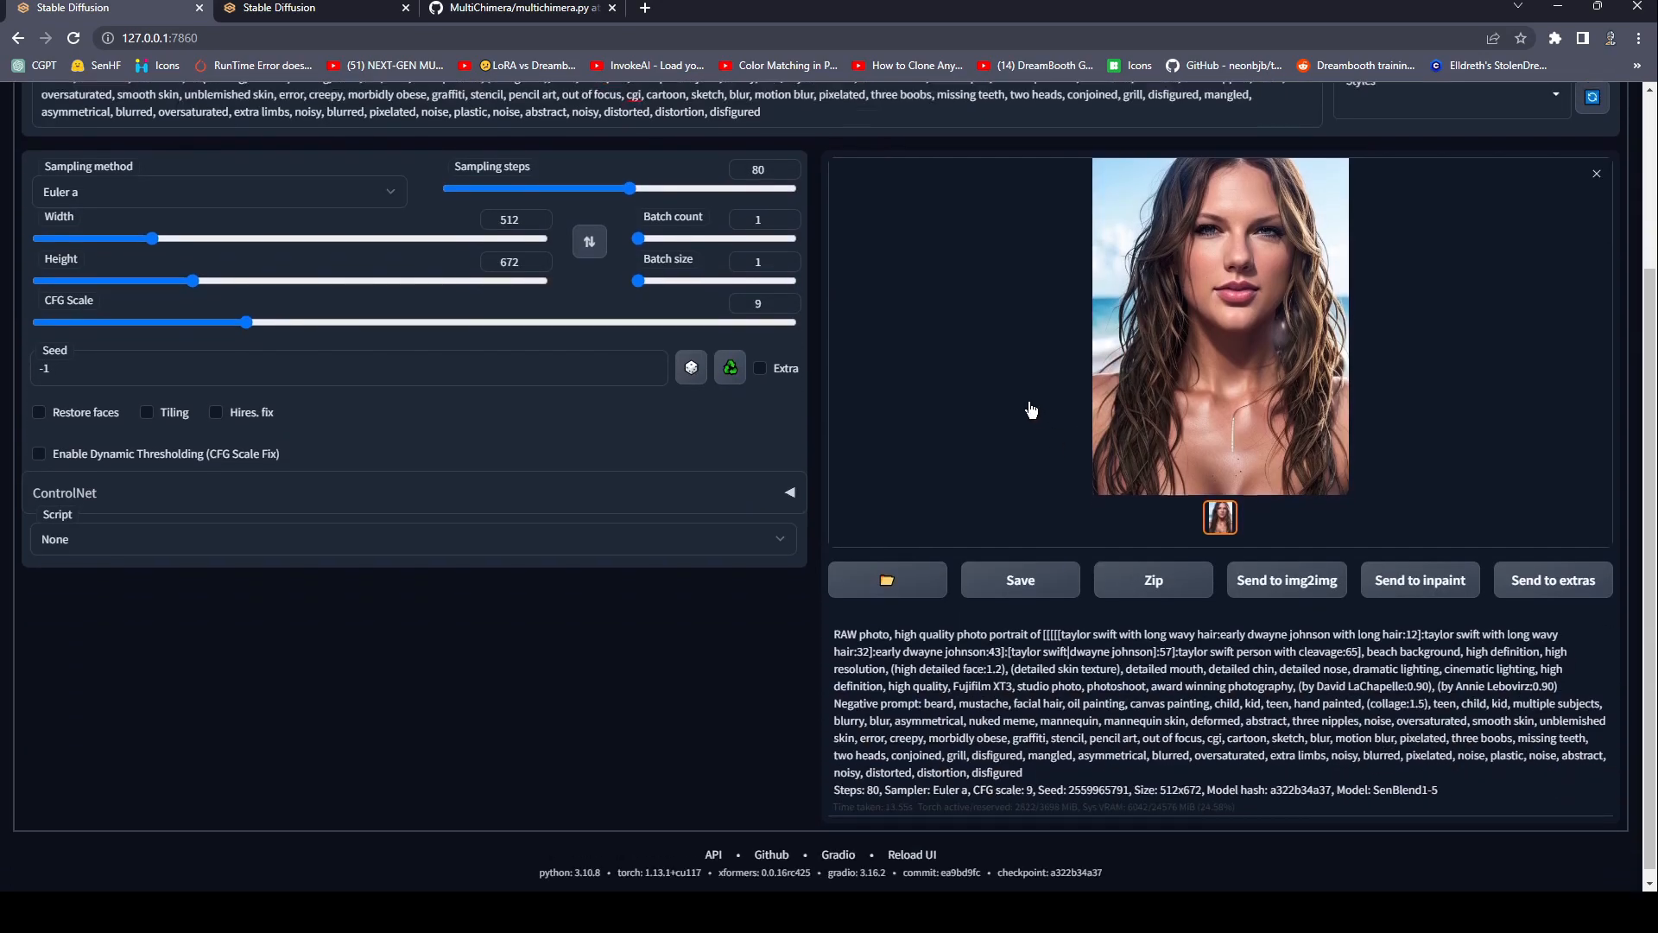
{"action": "left_click", "coordinate": [1138, 467]}
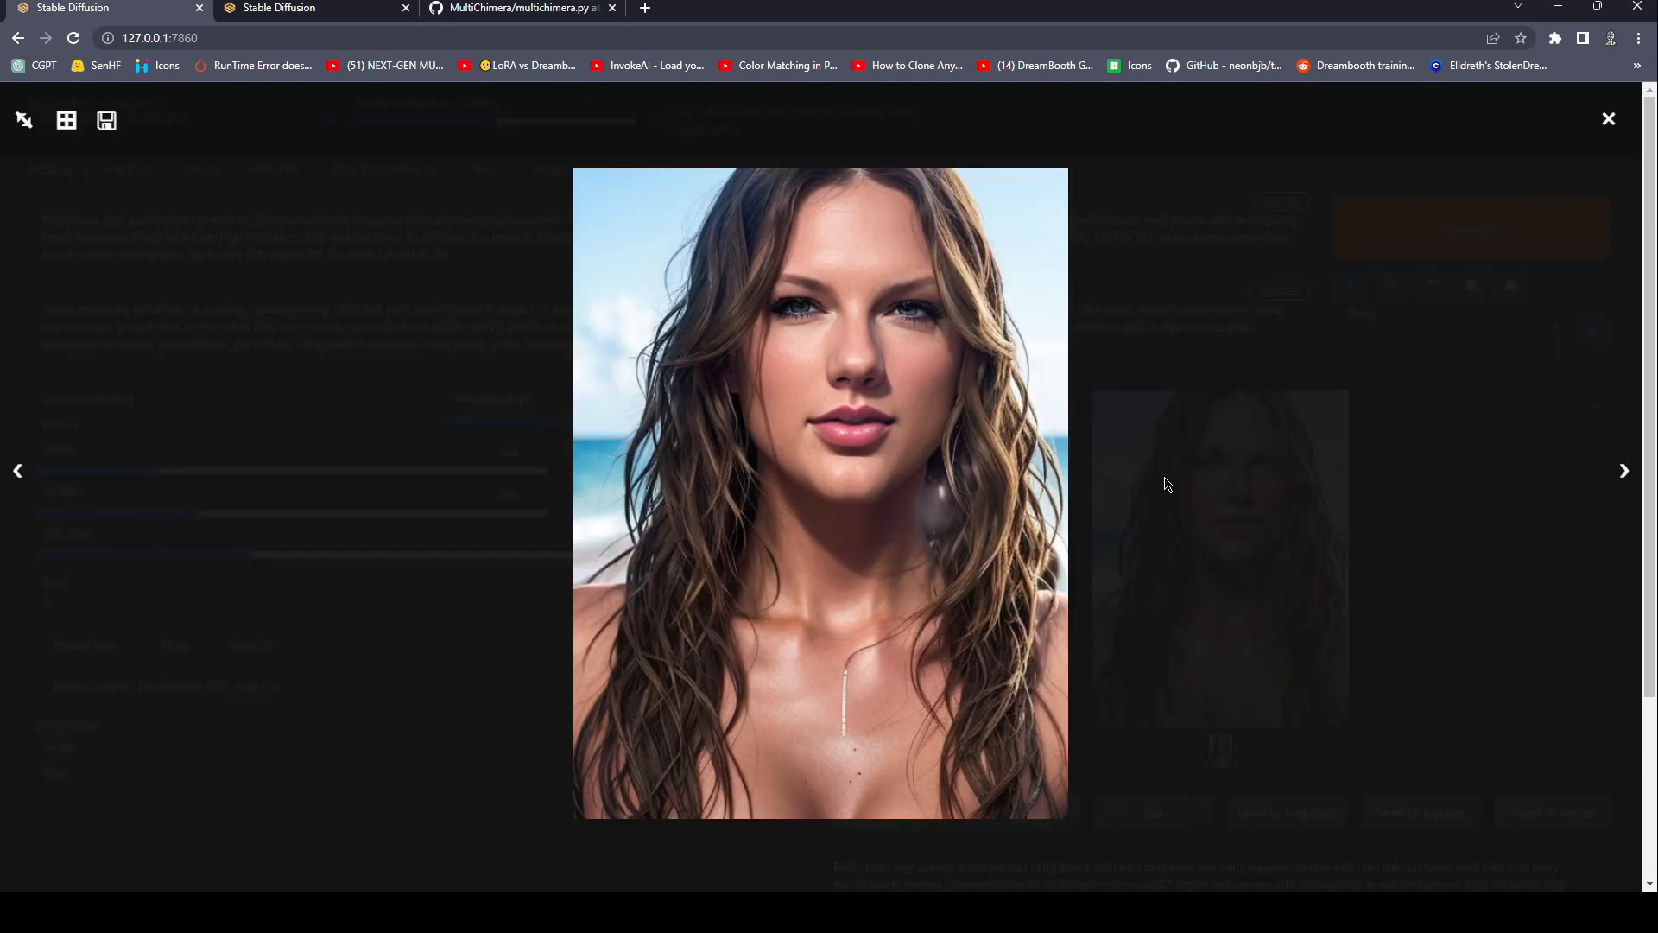
{"action": "left_click", "coordinate": [1167, 483]}
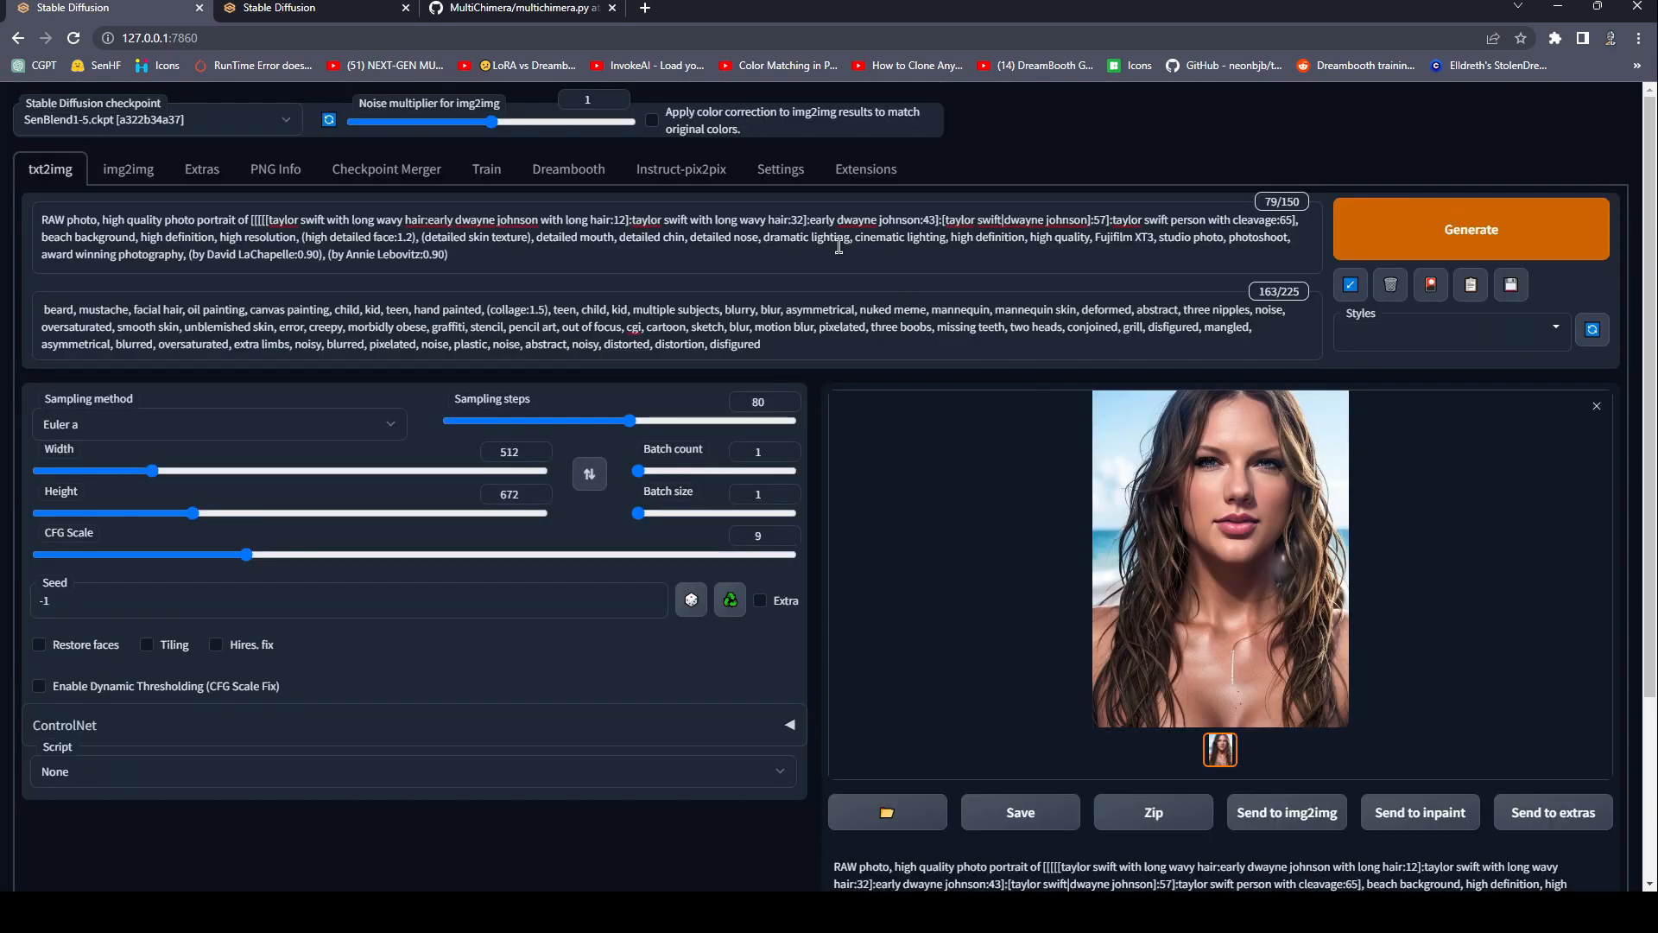
{"action": "left_click_drag", "start_coordinate": [252, 223], "coordinate": [355, 221]}
{"action": "left_click_drag", "start_coordinate": [765, 233], "coordinate": [975, 238]}
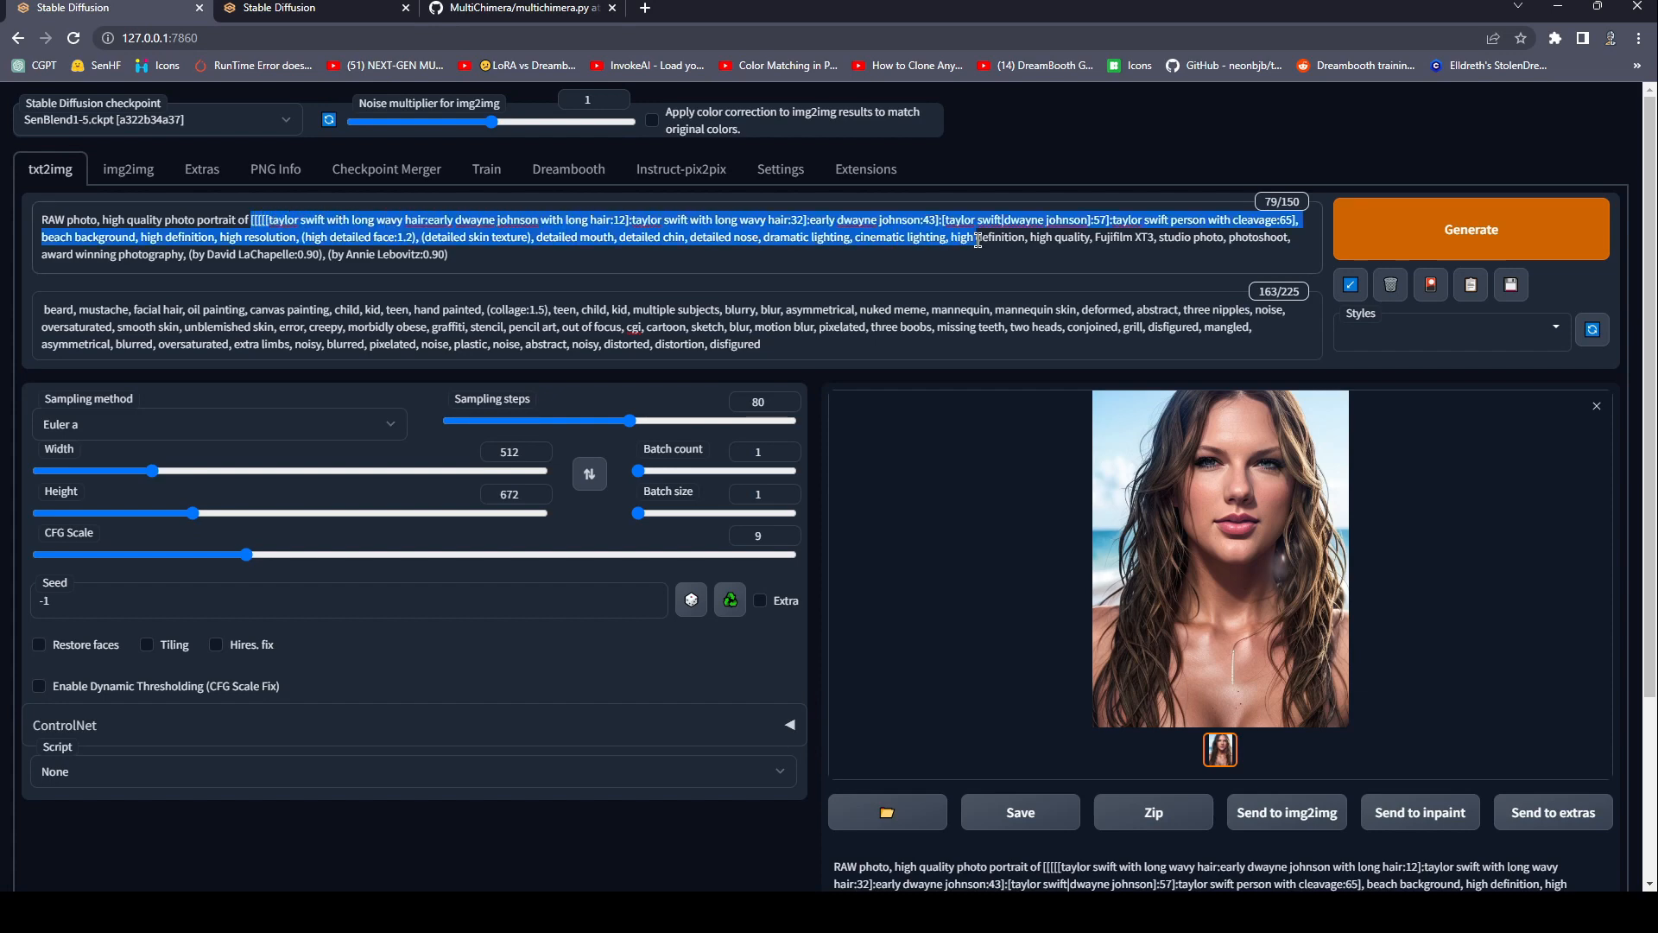
{"action": "left_click", "coordinate": [974, 246]}
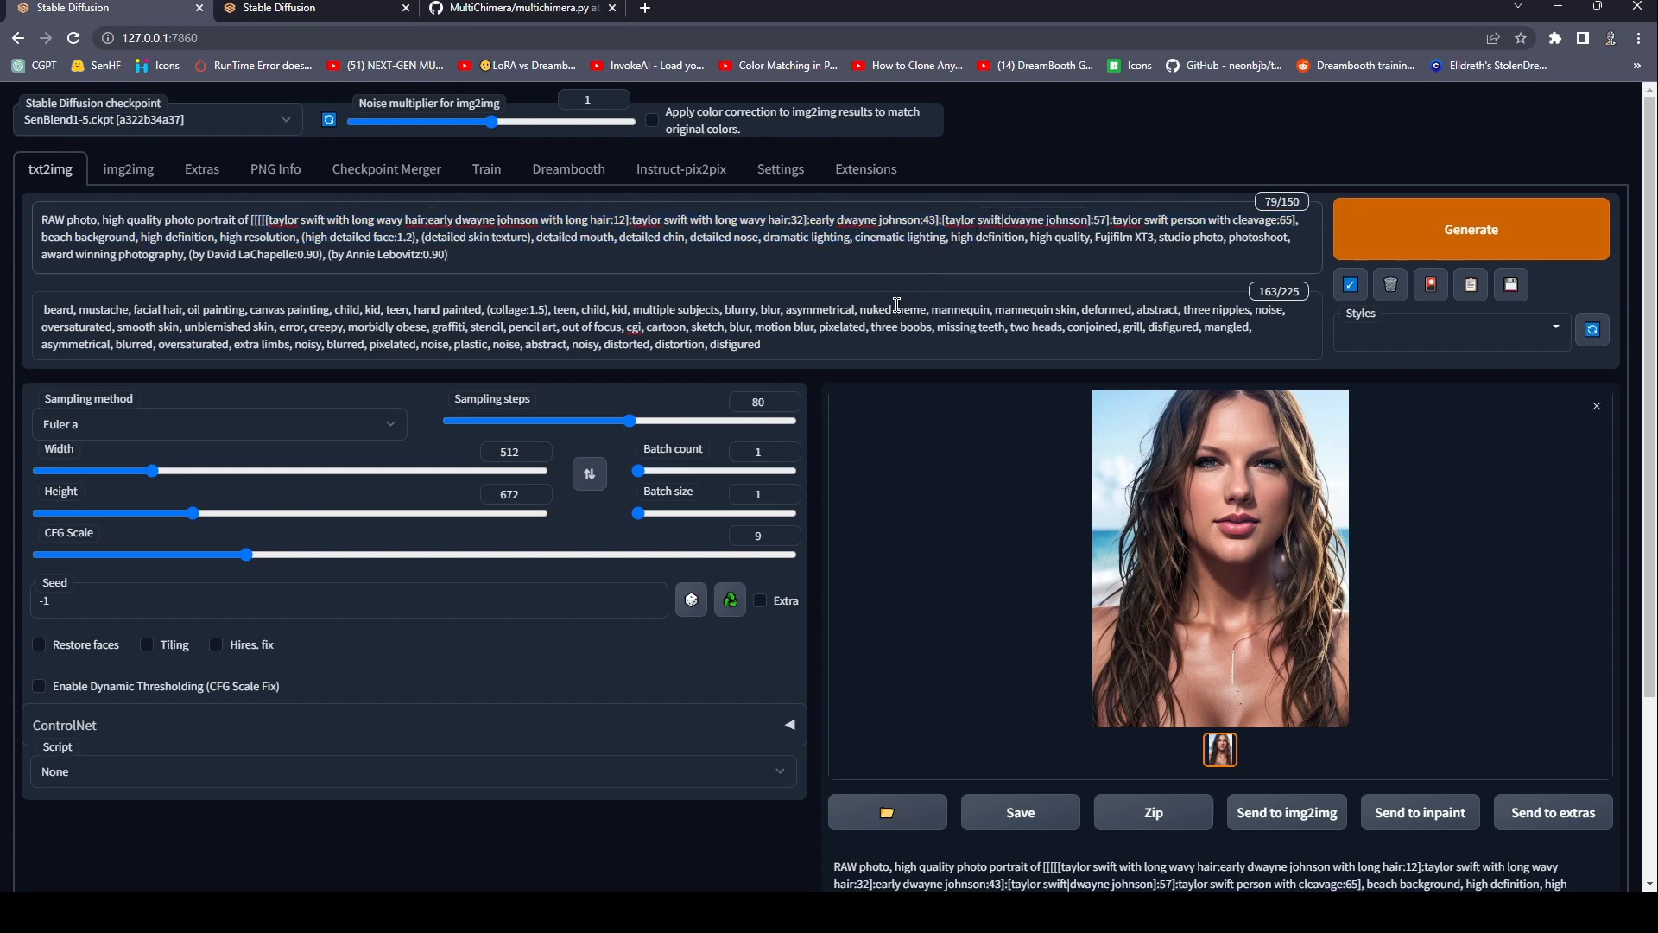
{"action": "scroll", "coordinate": [889, 589], "scroll_direction": "down", "scroll_amount": 3}
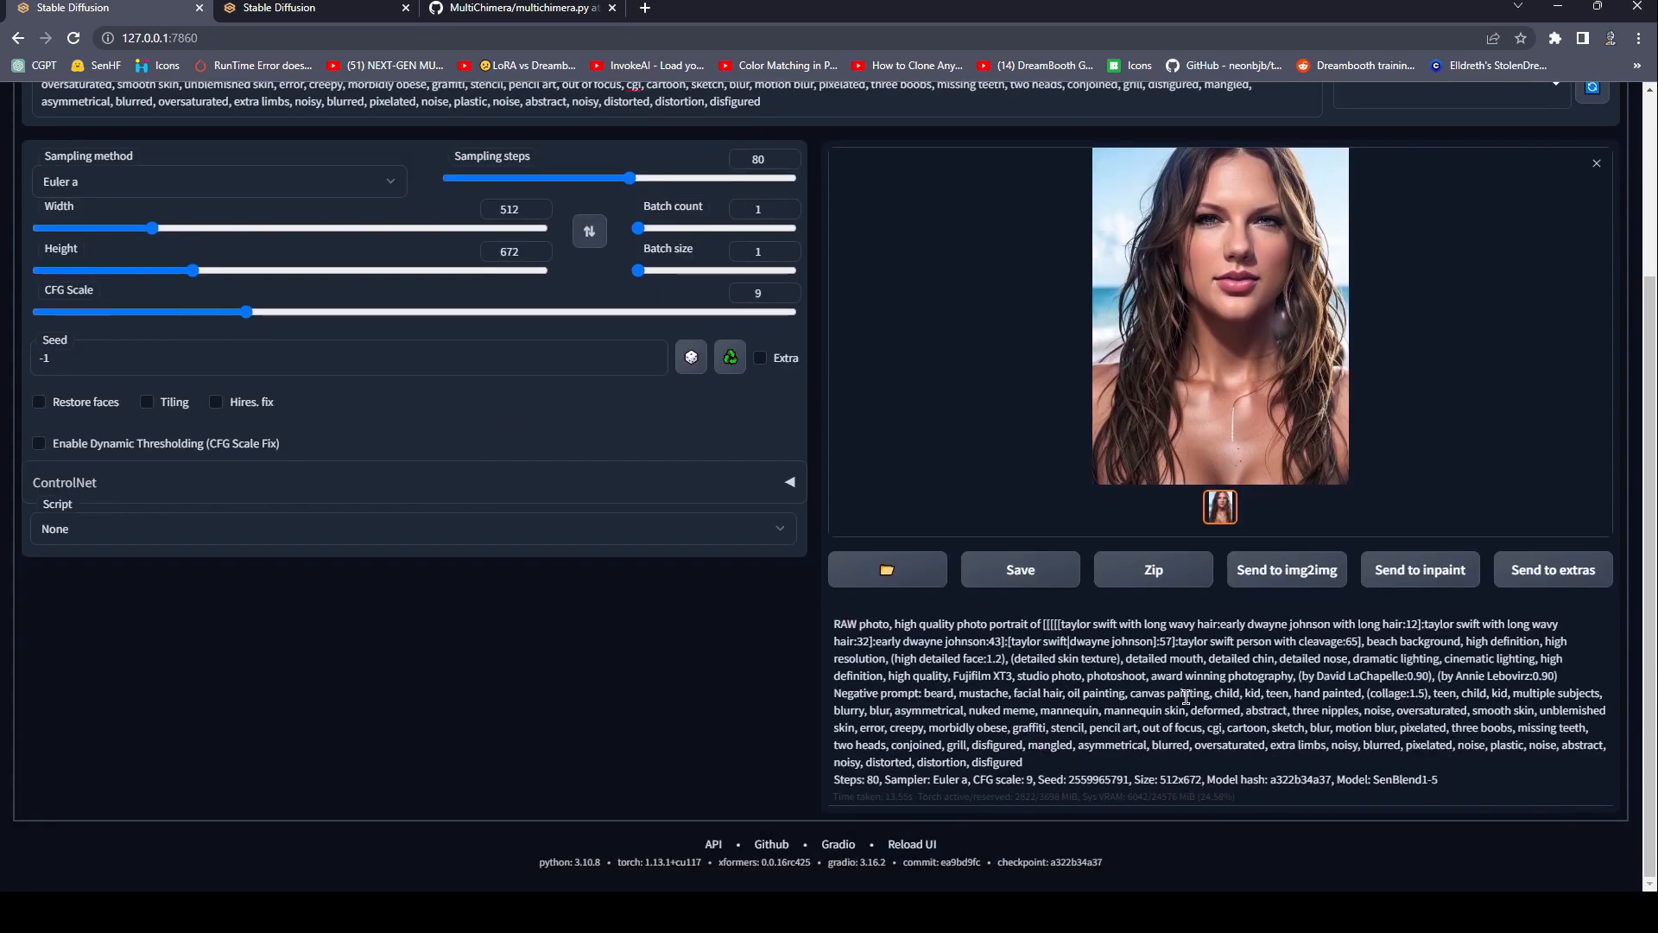
{"action": "double_click", "coordinate": [1100, 780]}
{"action": "key", "text": "ctrl+c"}
{"action": "scroll", "coordinate": [1123, 767], "scroll_direction": "up", "scroll_amount": 3}
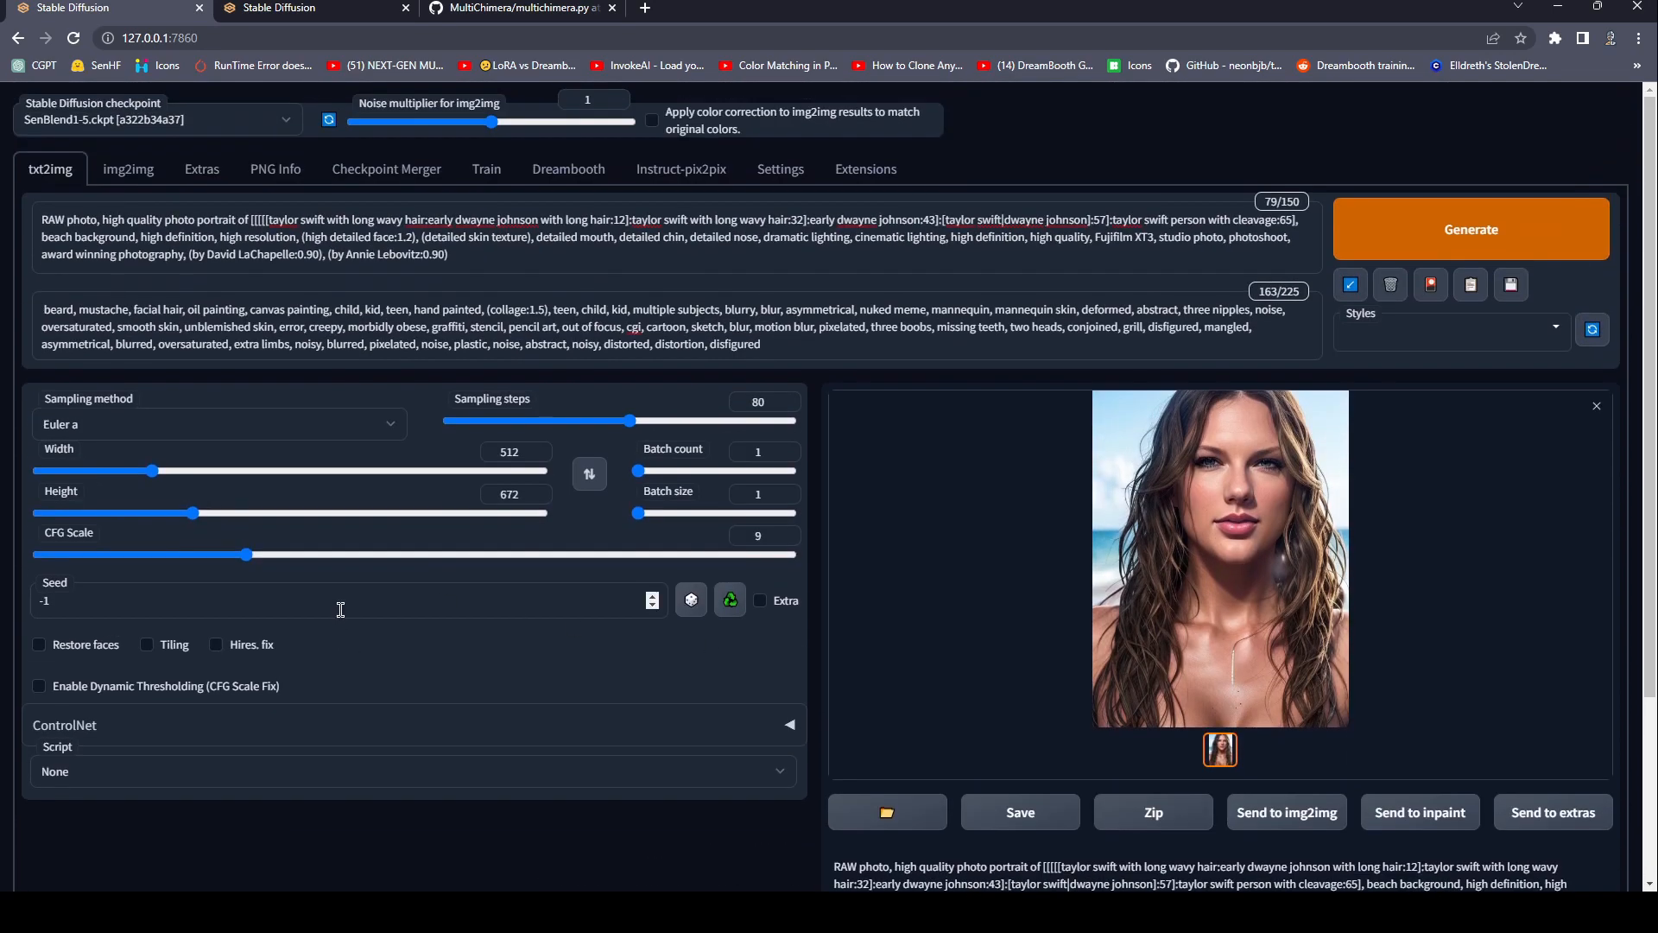
{"action": "key", "text": "ctrl+a"}
{"action": "key", "text": "ctrl+v"}
Change the innermost prompt edit's switch step to 10, after "early dwayne johnson with long hair", and generate the image.
{"action": "left_click", "coordinate": [289, 219]}
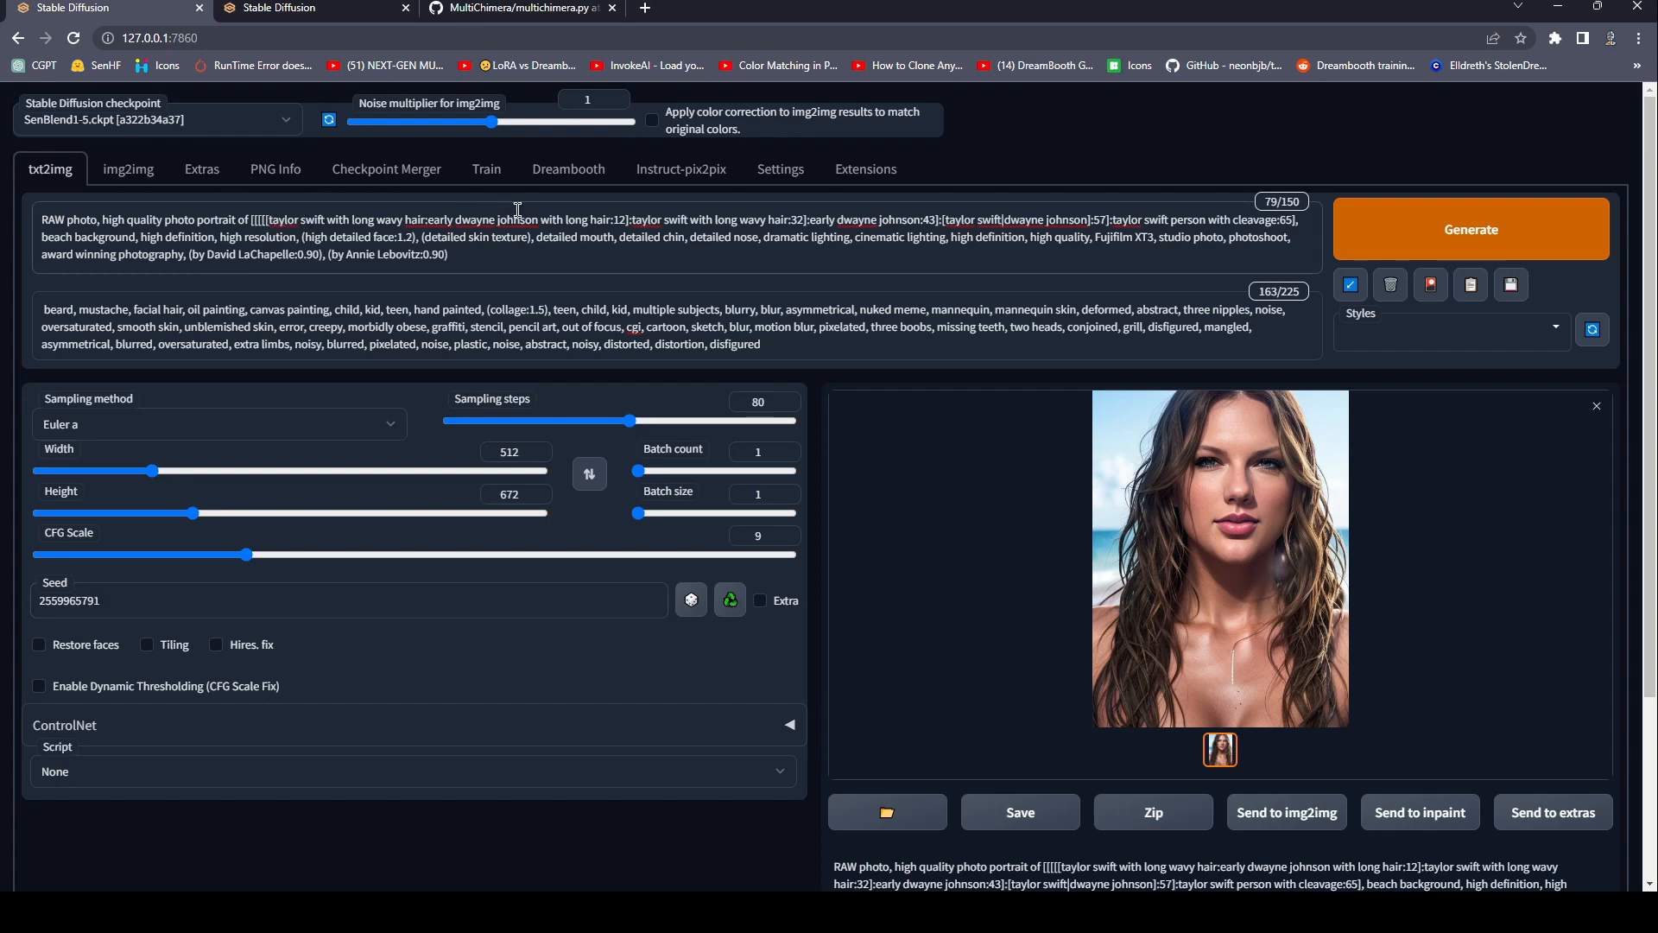
{"action": "left_click_drag", "start_coordinate": [284, 220], "coordinate": [352, 223]}
{"action": "left_click", "coordinate": [423, 226]}
{"action": "left_click_drag", "start_coordinate": [620, 223], "coordinate": [633, 224]}
{"action": "left_click", "coordinate": [622, 221]}
{"action": "type", "text": "]"}
{"action": "left_click", "coordinate": [1430, 257]}
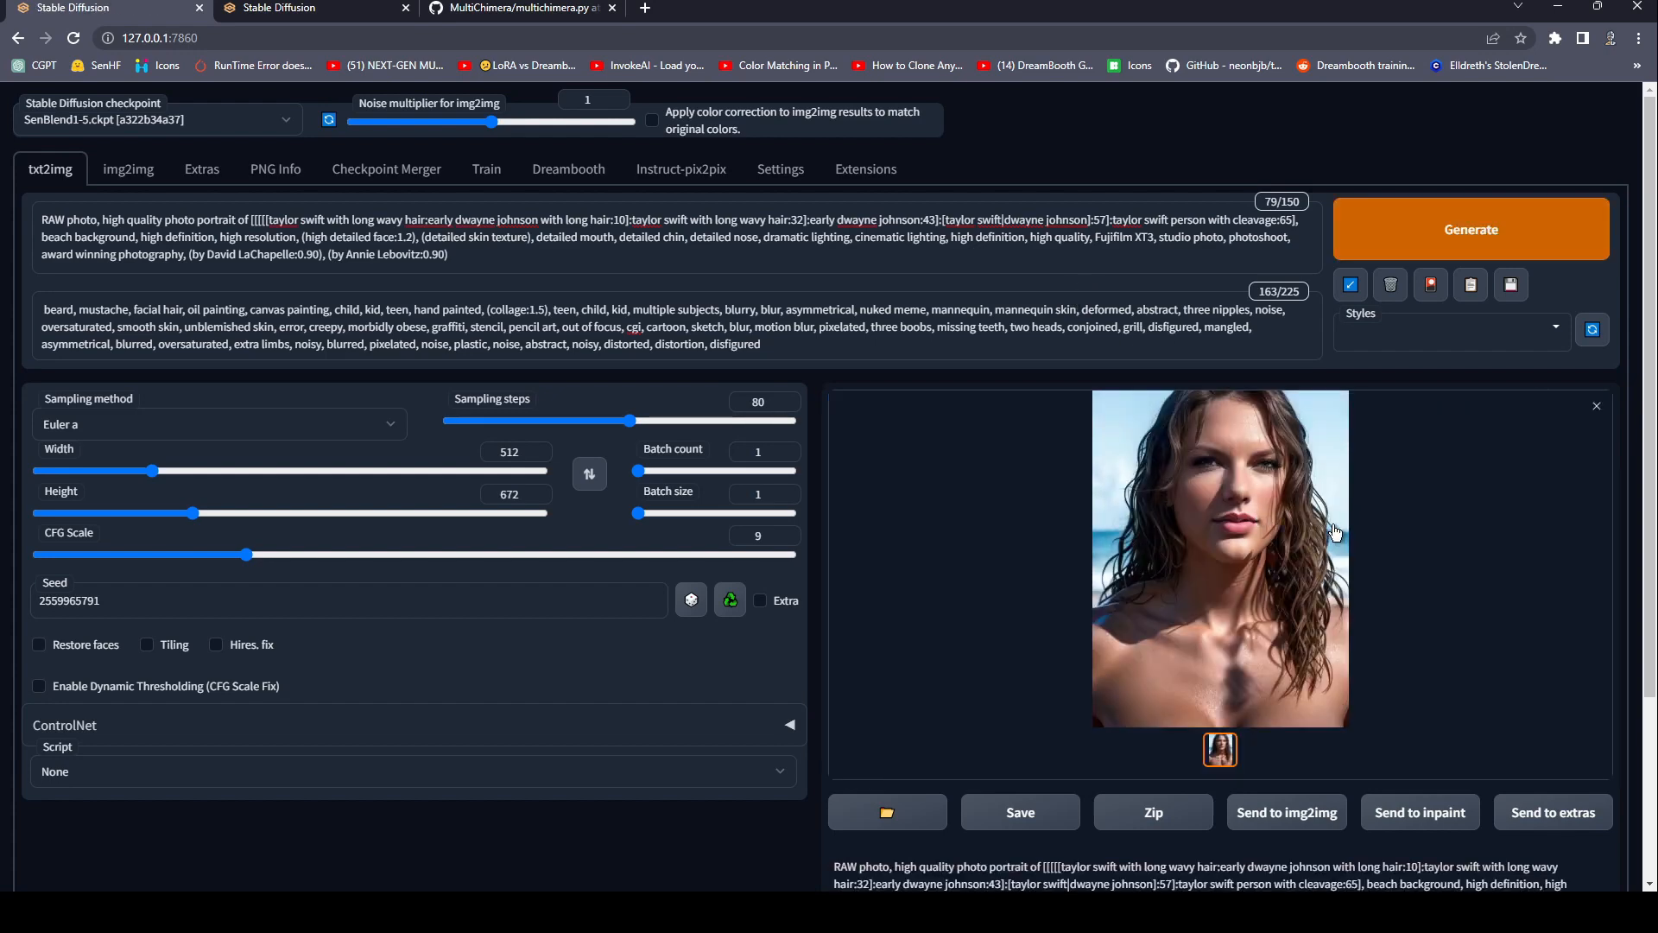
Inspect the portrait generated with the switch at step 10 at full size, then close the preview.
{"action": "left_click", "coordinate": [1216, 486]}
{"action": "left_click", "coordinate": [1235, 489]}
{"action": "left_click", "coordinate": [1274, 503]}
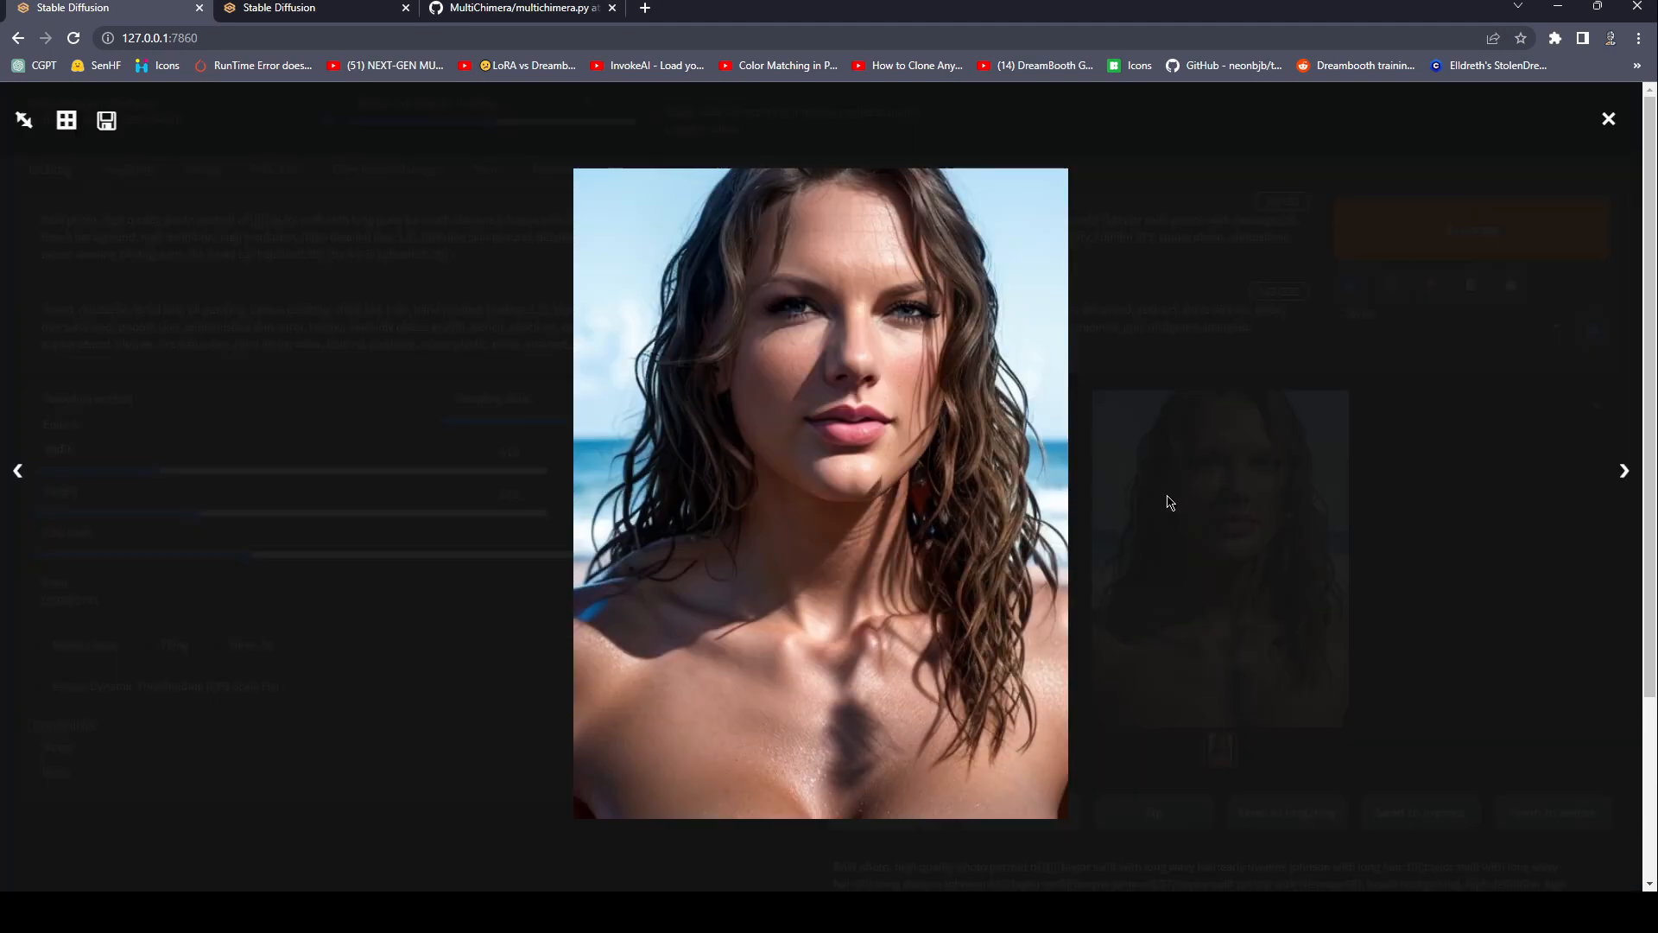
{"action": "left_click", "coordinate": [1394, 536]}
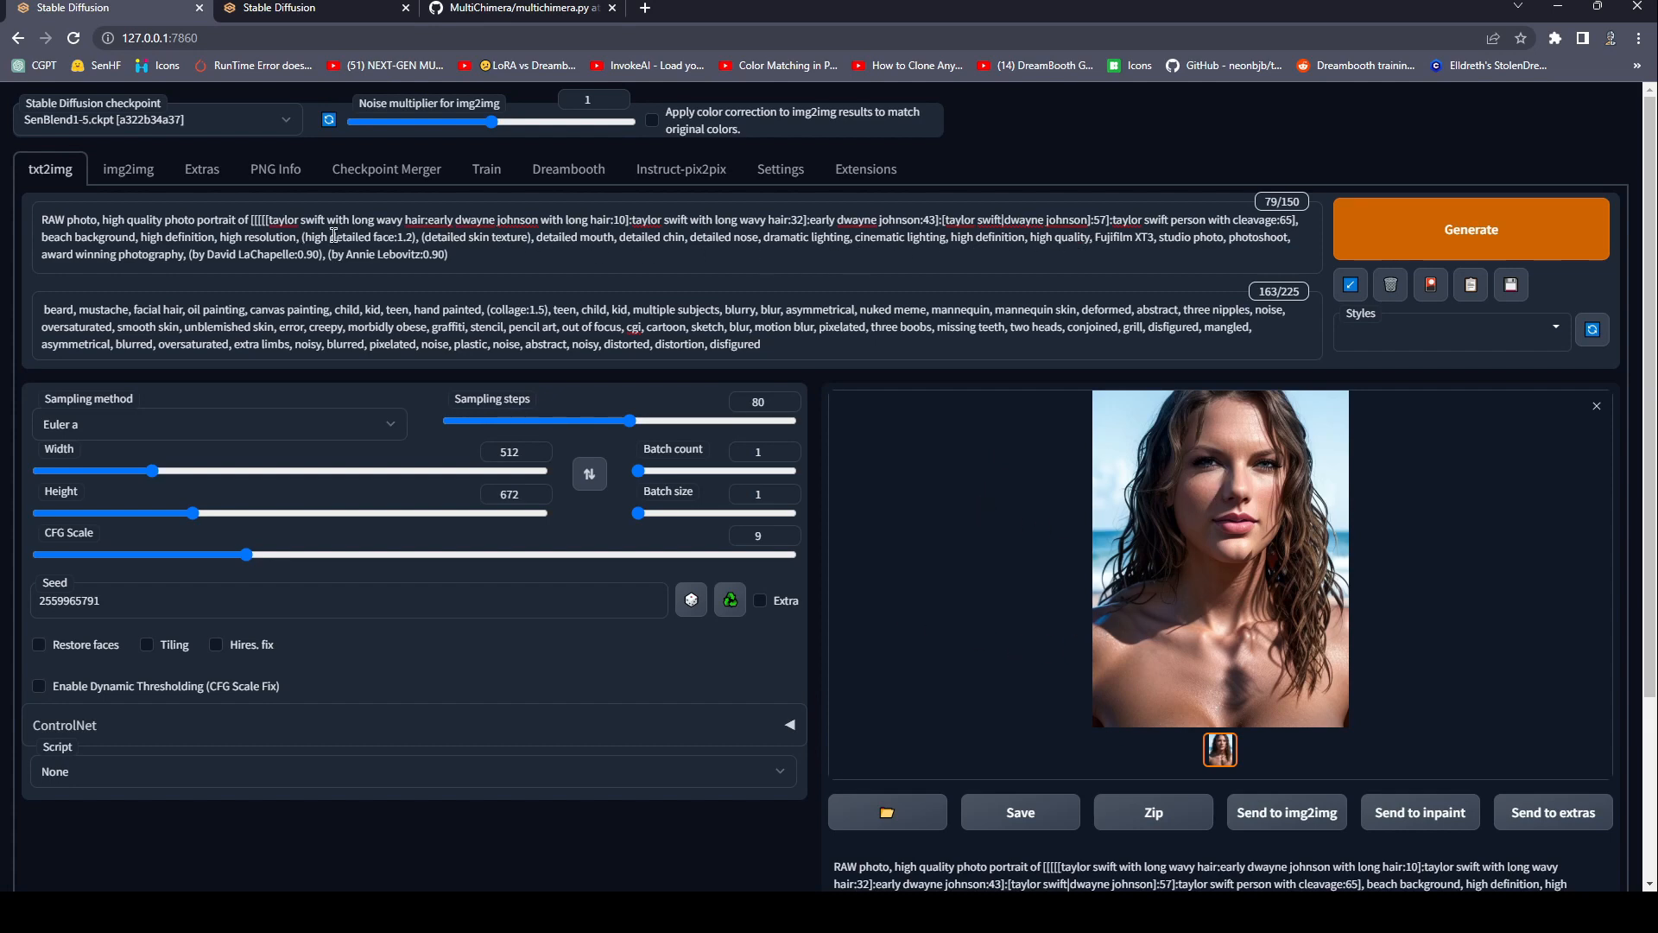
Replace the whole nested subject block in the prompt with an asterisk placeholder.
{"action": "left_click_drag", "start_coordinate": [1296, 222], "coordinate": [250, 221]}
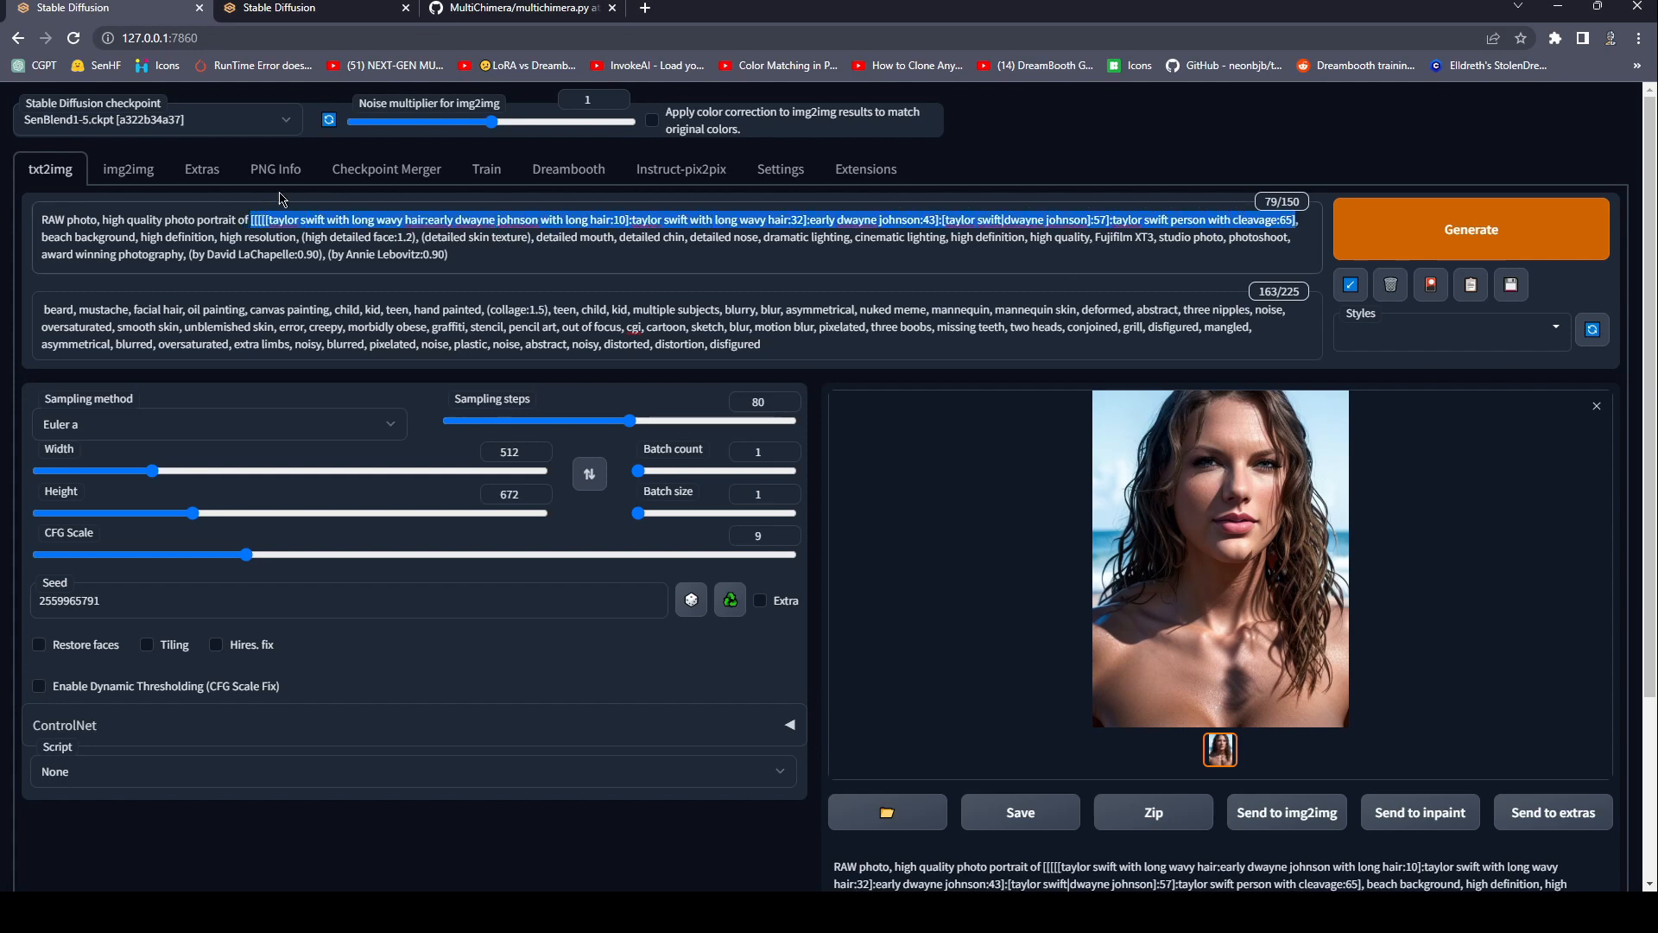
{"action": "key", "text": "BackSpace"}
{"action": "type", "text": "*"}
Select the MultiChimera Beta script and review its universal prompt, subject and step-range fields.
{"action": "left_click", "coordinate": [153, 773]}
{"action": "left_click", "coordinate": [158, 816]}
{"action": "scroll", "coordinate": [216, 695], "scroll_direction": "down", "scroll_amount": 4}
{"action": "left_click_drag", "start_coordinate": [173, 603], "coordinate": [4, 612]}
{"action": "left_click_drag", "start_coordinate": [153, 665], "coordinate": [26, 715]}
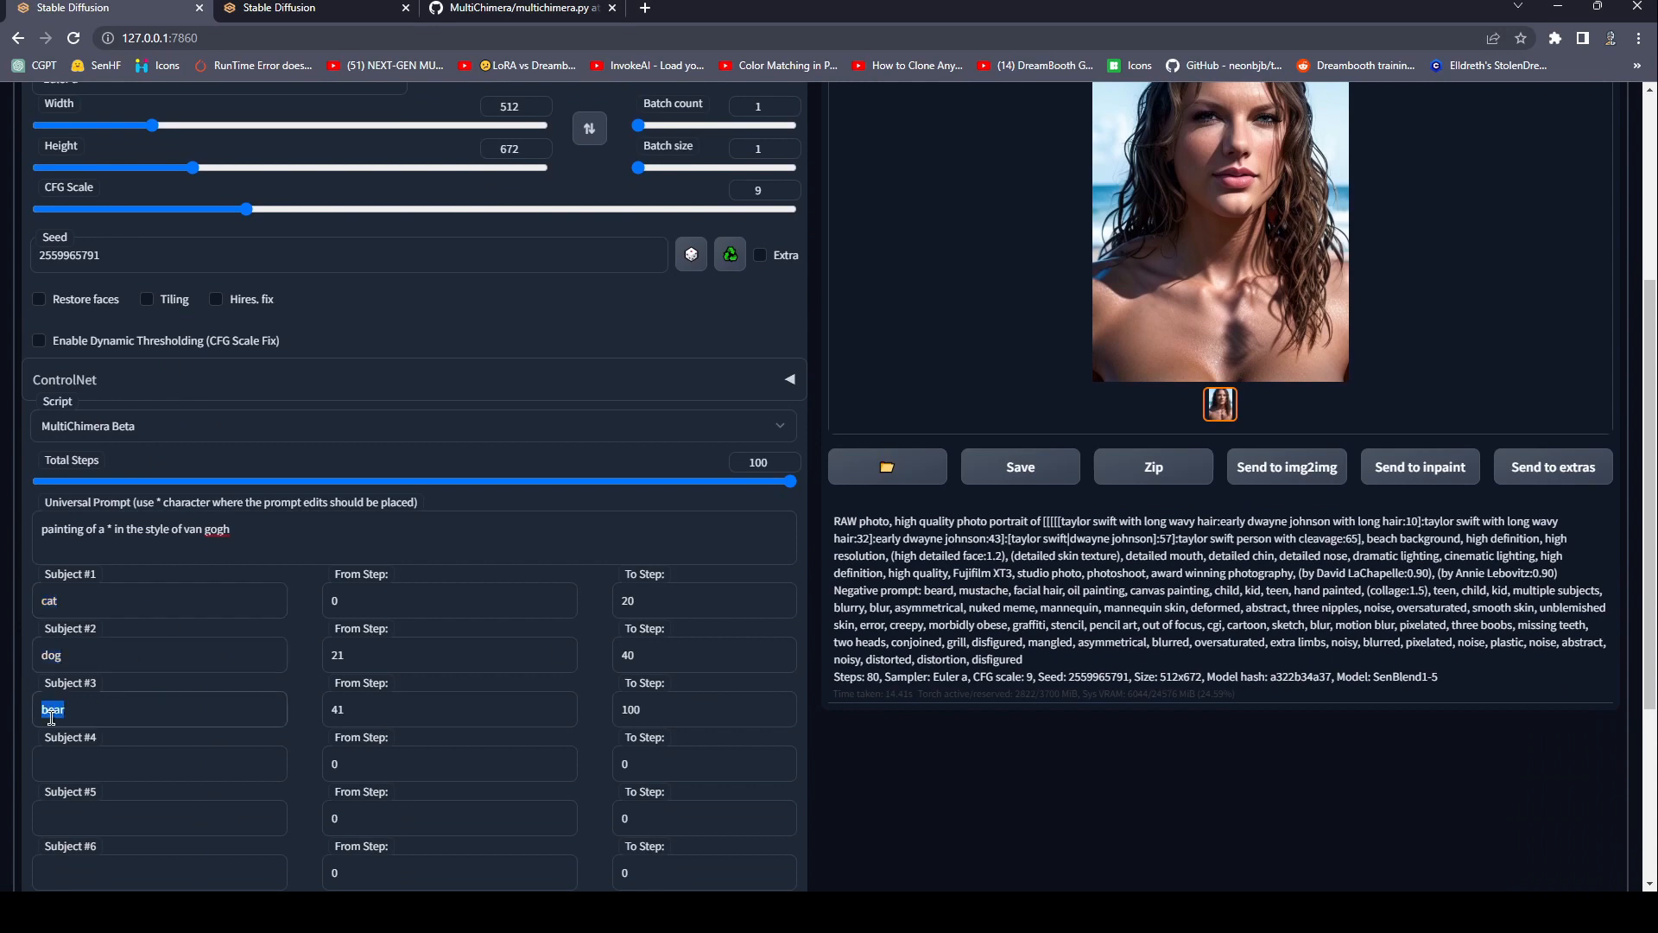
{"action": "scroll", "coordinate": [160, 696], "scroll_direction": "down", "scroll_amount": 3}
{"action": "left_click", "coordinate": [171, 495]}
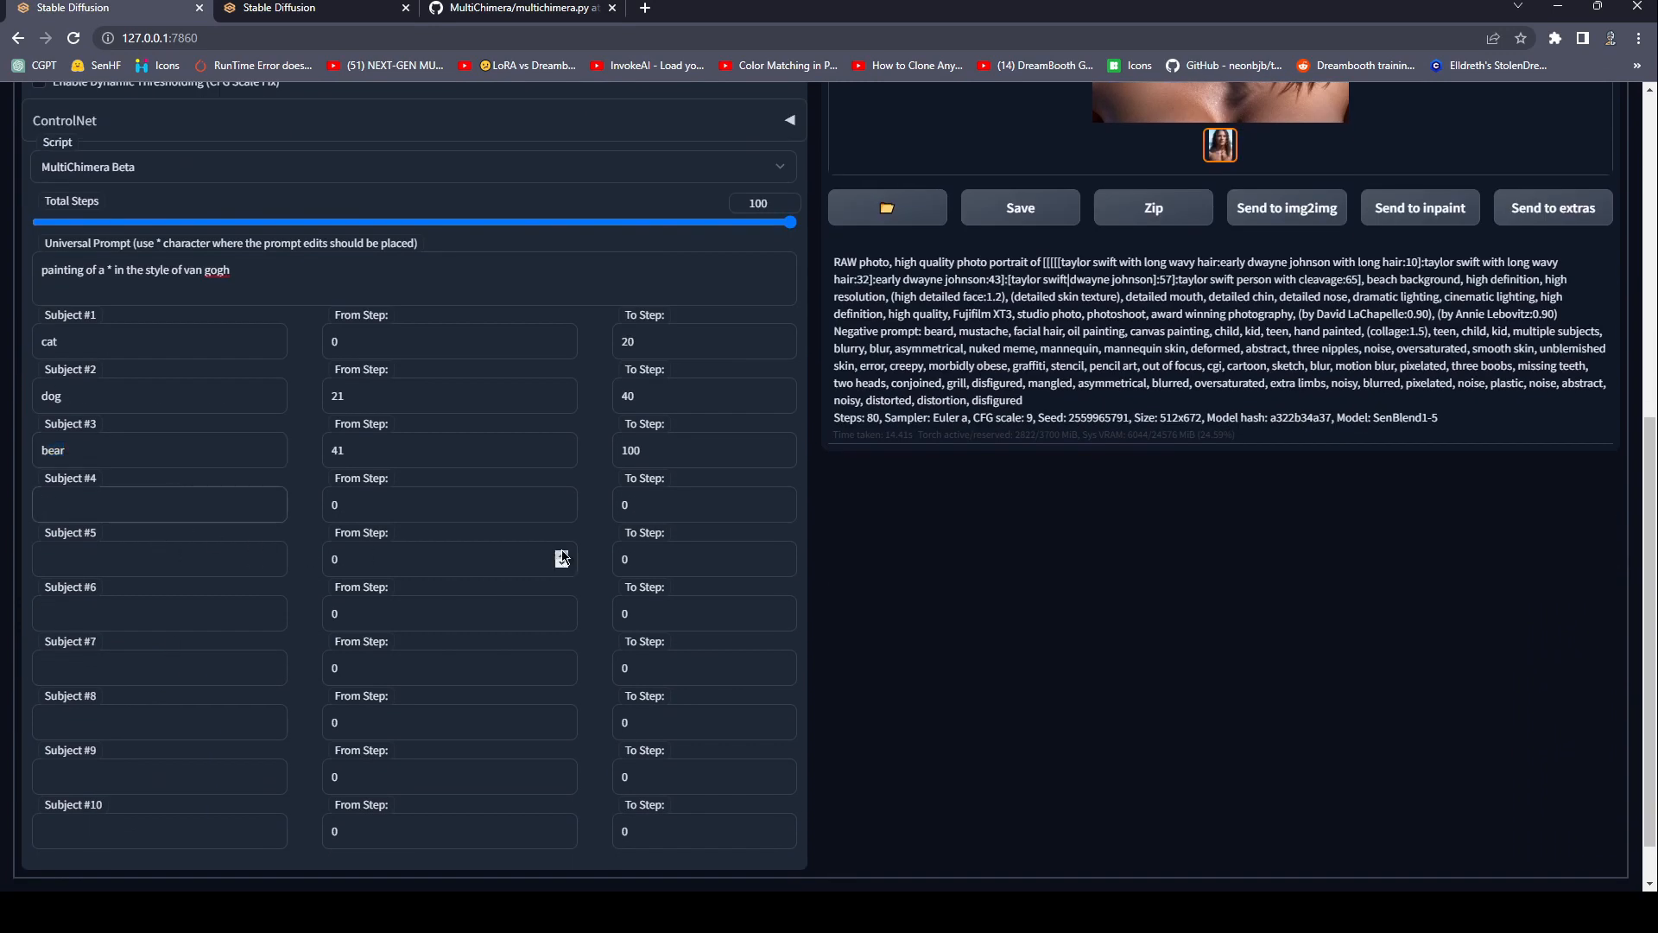
Undo the asterisk replacement to restore the nested subject block in the prompt.
{"action": "scroll", "coordinate": [562, 559], "scroll_direction": "up", "scroll_amount": 7}
{"action": "key", "text": "ctrl+z"}
{"action": "key", "text": "ctrl+z"}
{"action": "key", "text": "ctrl+z"}
{"action": "key", "text": "ctrl+z"}
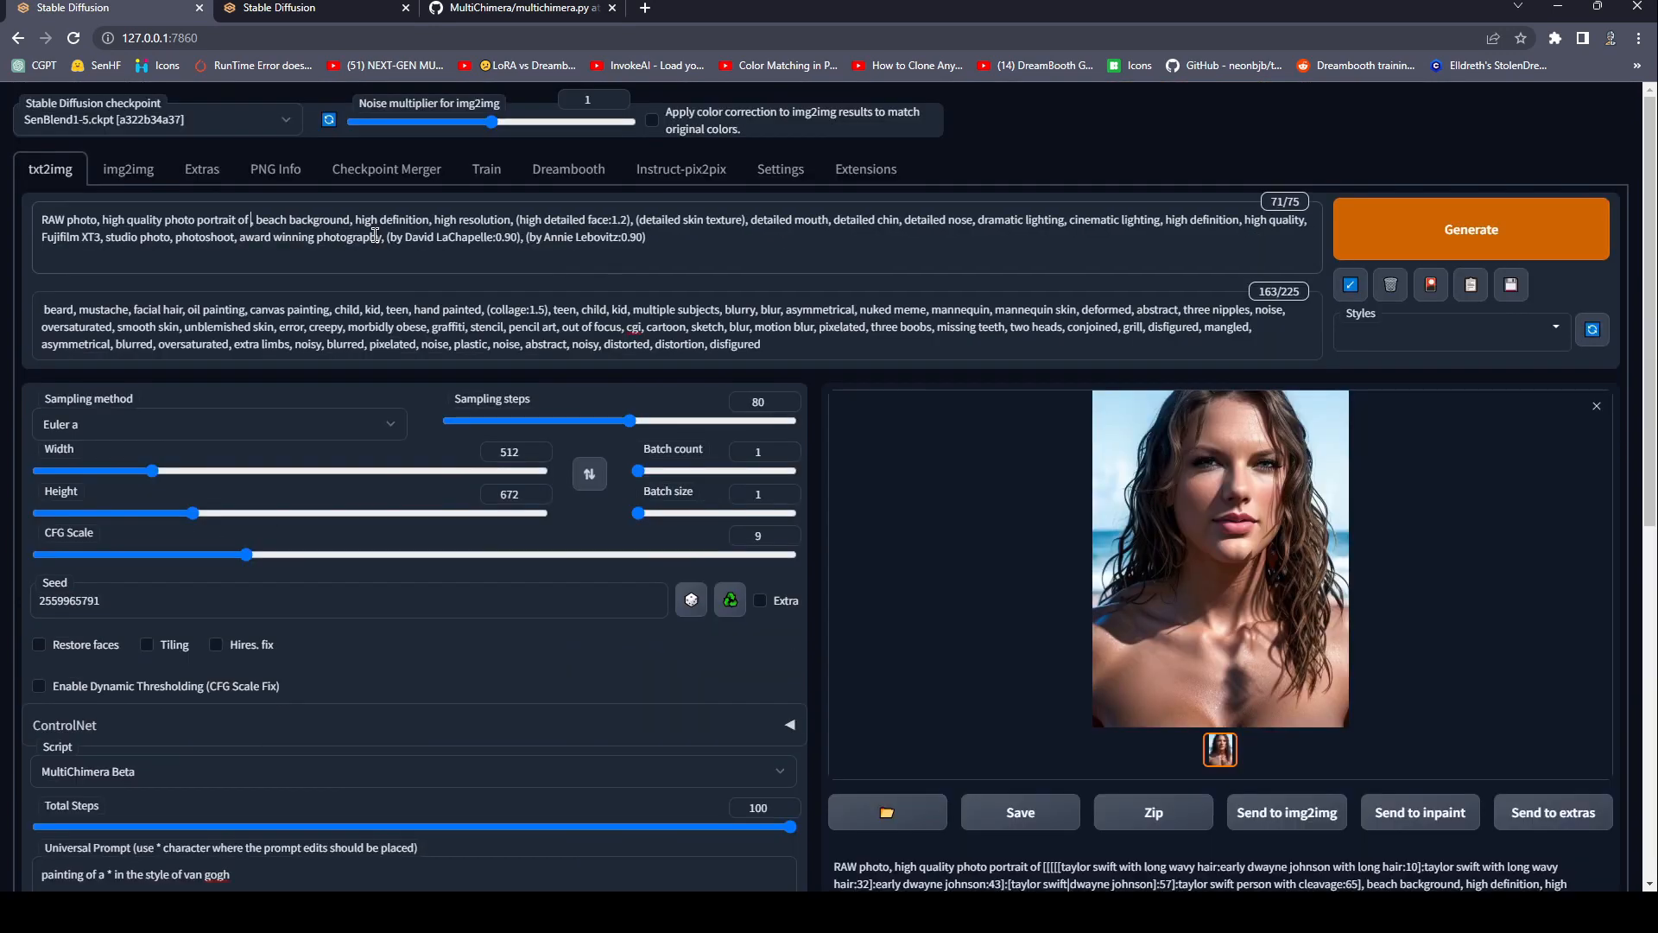
{"action": "left_click", "coordinate": [365, 261]}
Compare the MultiChimera subject fields with the nested prompt, including its alternating [taylor swift|dwayne johnson] part.
{"action": "scroll", "coordinate": [193, 637], "scroll_direction": "down", "scroll_amount": 5}
{"action": "left_click", "coordinate": [105, 522]}
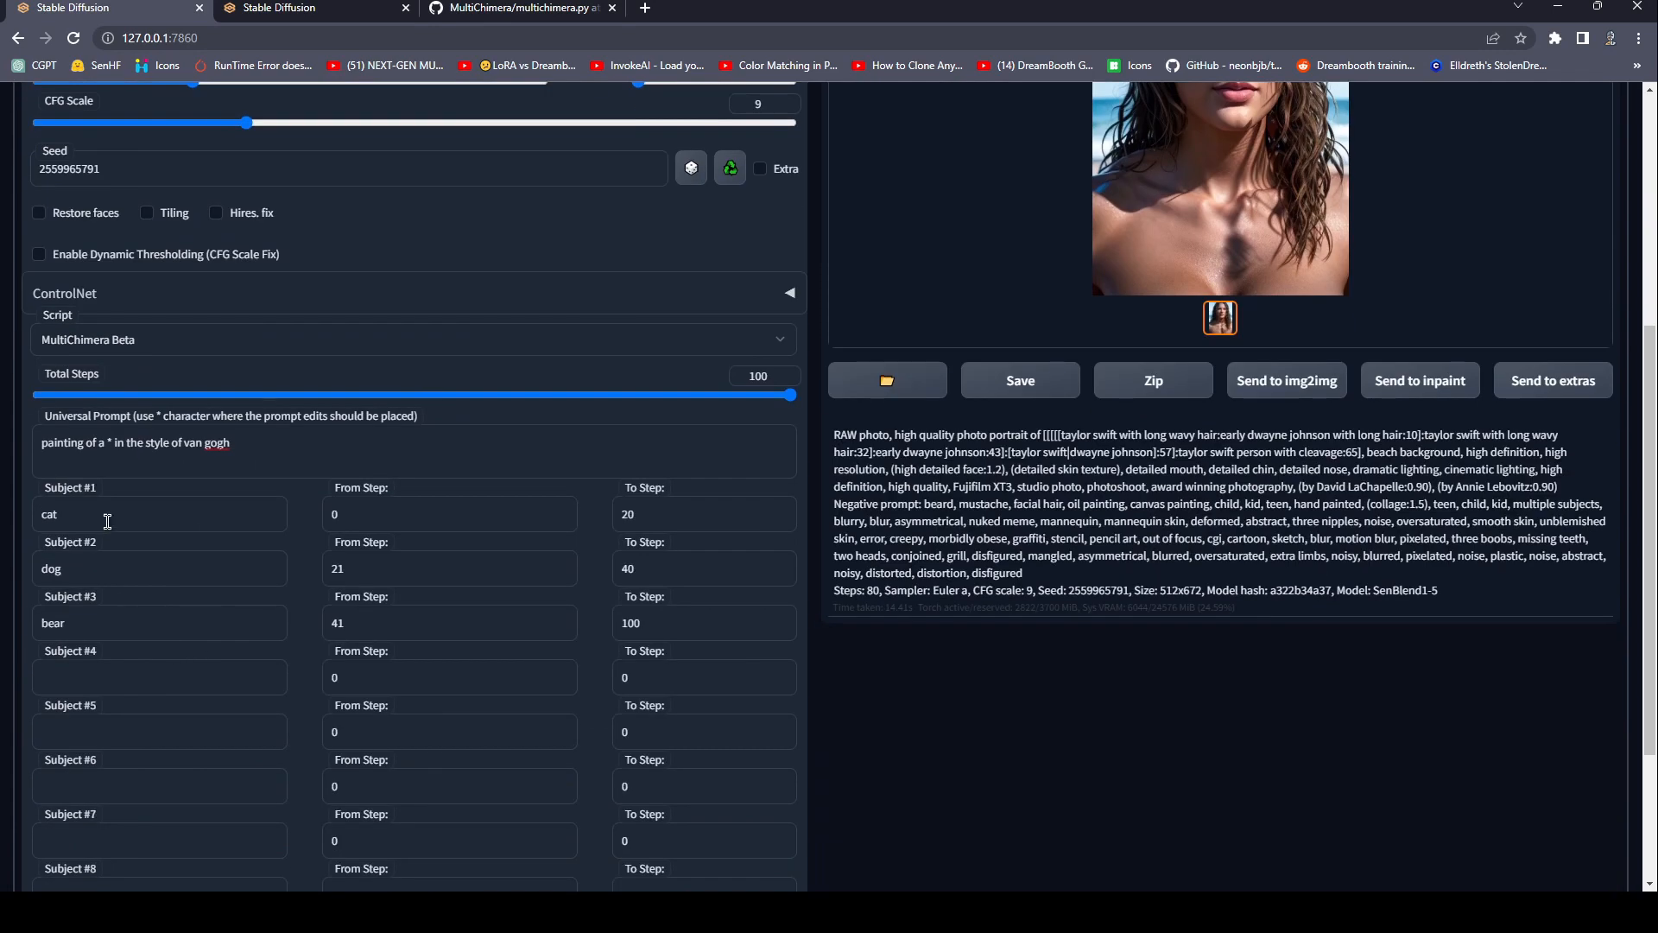
{"action": "left_click", "coordinate": [101, 680]}
{"action": "scroll", "coordinate": [234, 369], "scroll_direction": "up", "scroll_amount": 5}
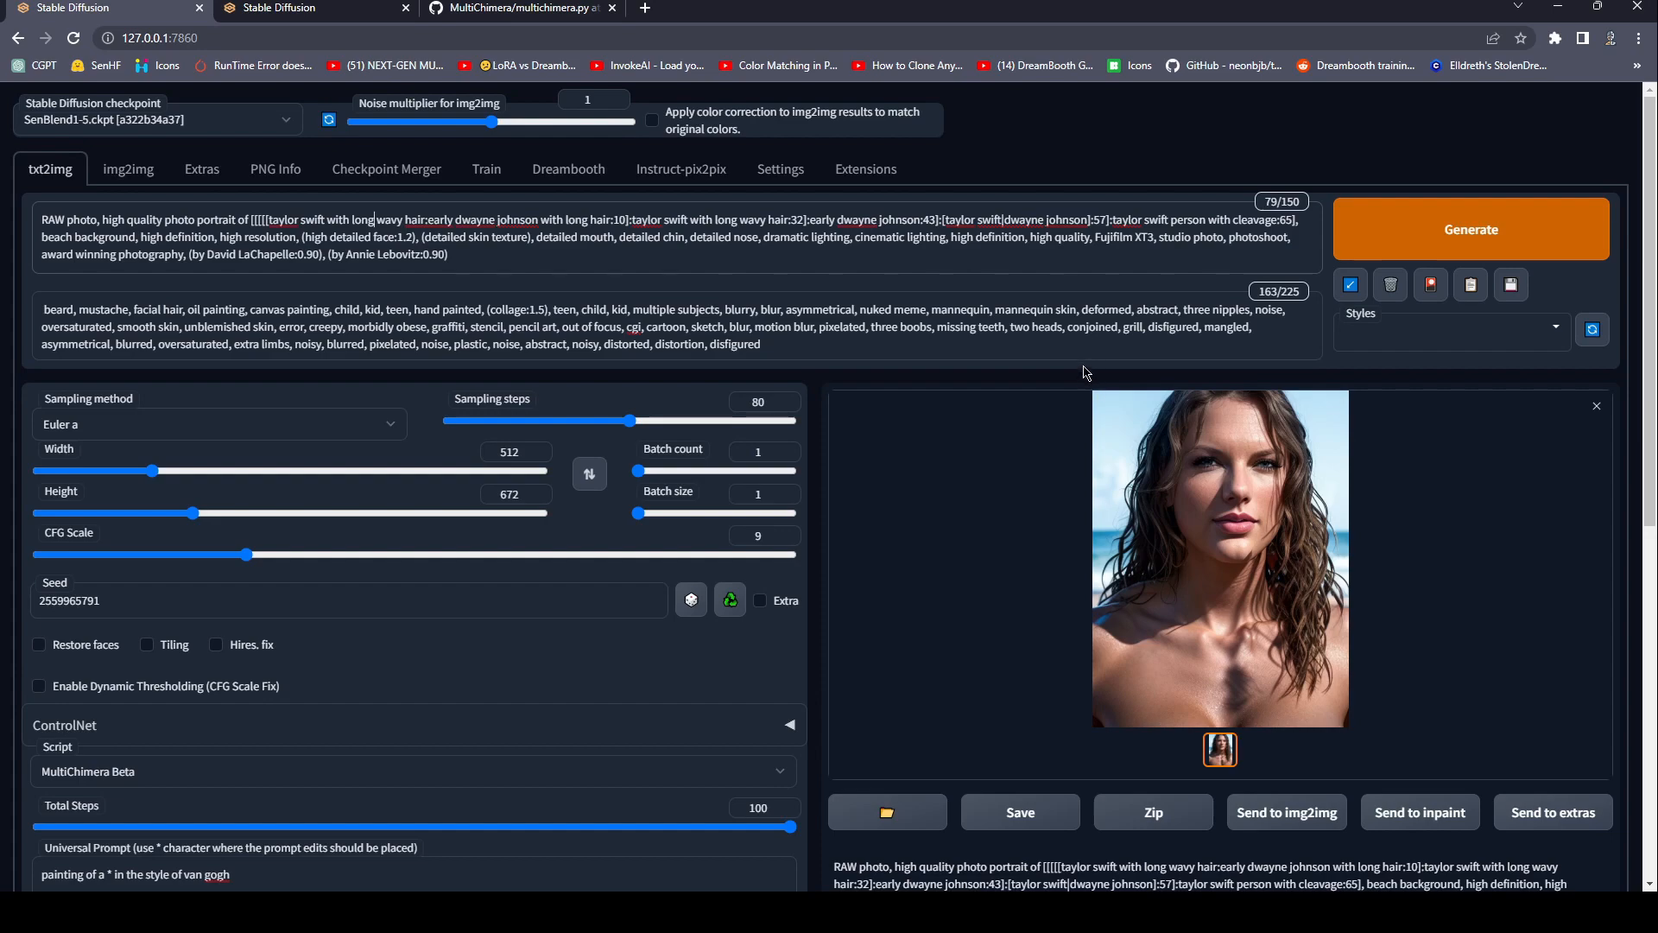
{"action": "scroll", "coordinate": [441, 259], "scroll_direction": "down", "scroll_amount": 4}
{"action": "scroll", "coordinate": [415, 251], "scroll_direction": "up", "scroll_amount": 4}
{"action": "left_click_drag", "start_coordinate": [942, 219], "coordinate": [1091, 223]}
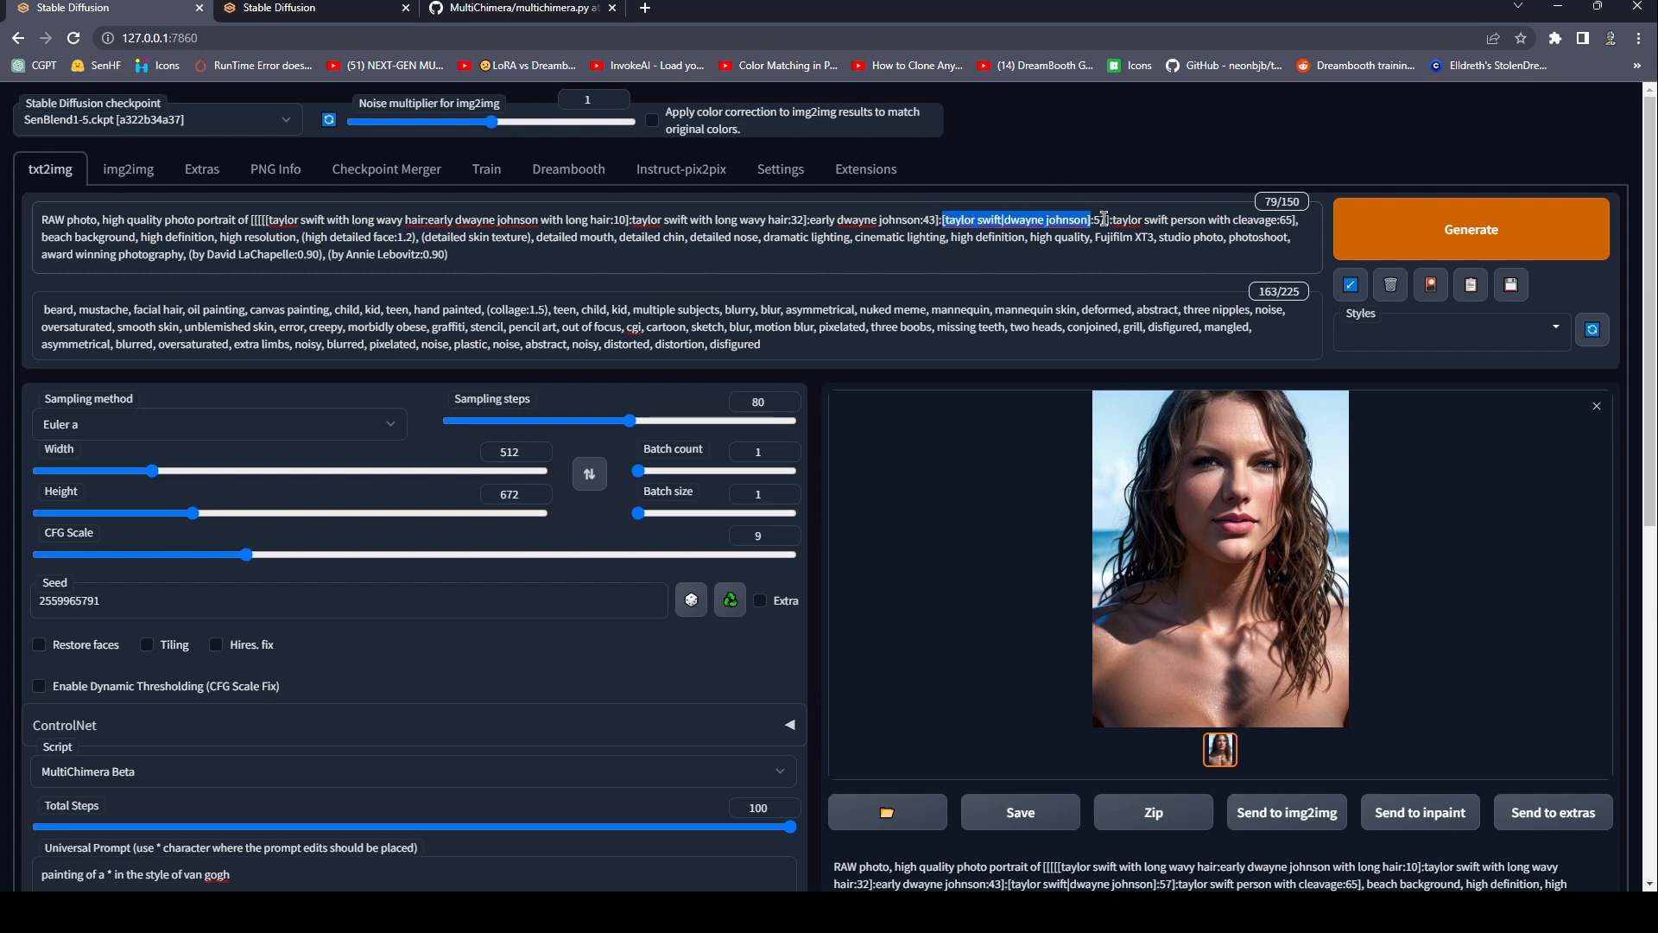
{"action": "left_click", "coordinate": [877, 237]}
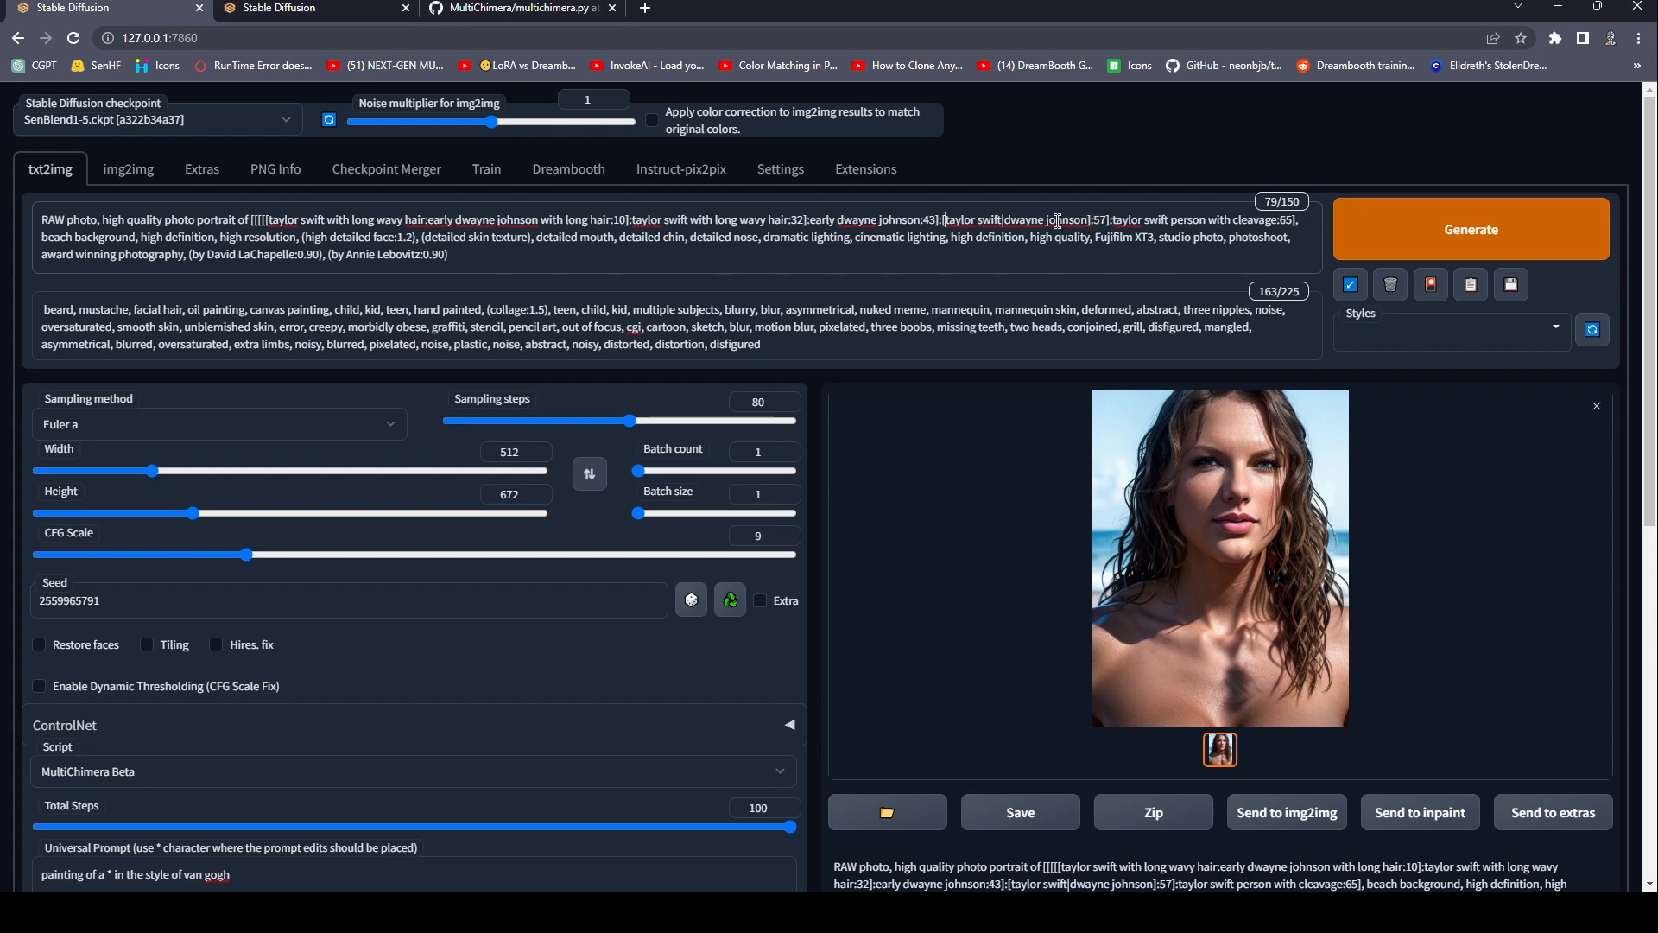
{"action": "left_click_drag", "start_coordinate": [268, 219], "coordinate": [1252, 235]}
{"action": "left_click", "coordinate": [1252, 235]}
{"action": "triple_click", "coordinate": [1002, 238]}
{"action": "double_click", "coordinate": [460, 240]}
Set Subject #1 to "taylor swift, long hair, black bikini" and Subject #2 to "dwayne johnson, long hair, black".
{"action": "scroll", "coordinate": [471, 244], "scroll_direction": "down", "scroll_amount": 8}
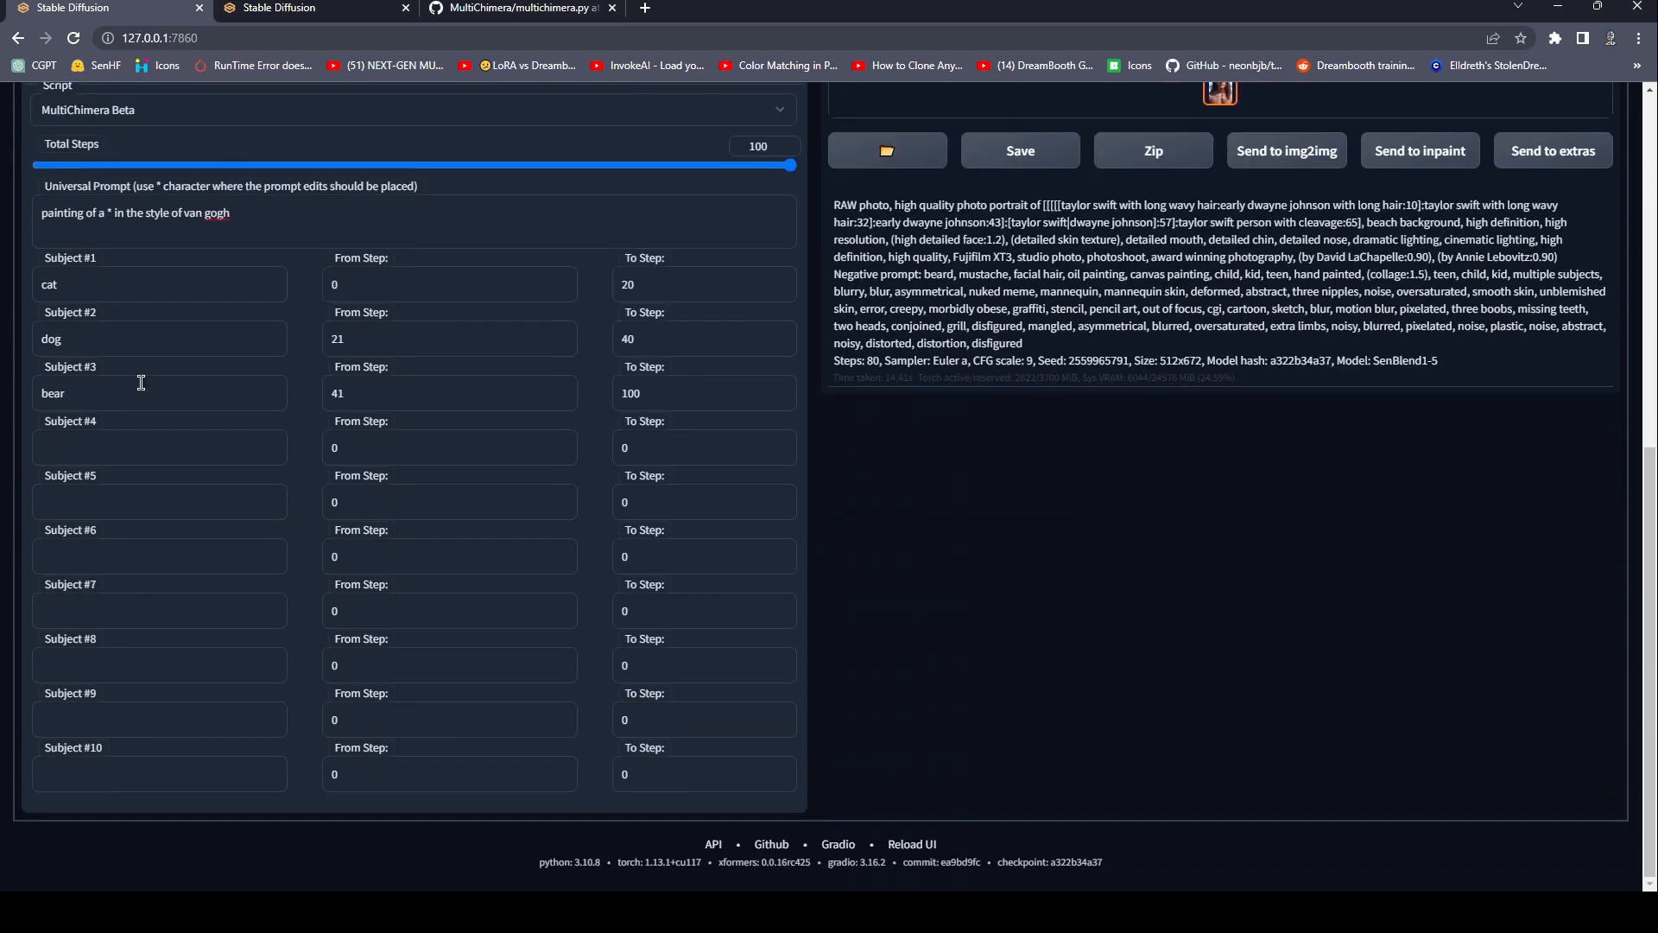
{"action": "scroll", "coordinate": [160, 302], "scroll_direction": "up", "scroll_amount": 6}
{"action": "scroll", "coordinate": [163, 335], "scroll_direction": "down", "scroll_amount": 6}
{"action": "left_click_drag", "start_coordinate": [70, 281], "coordinate": [21, 282]}
{"action": "key", "text": "Tab"}
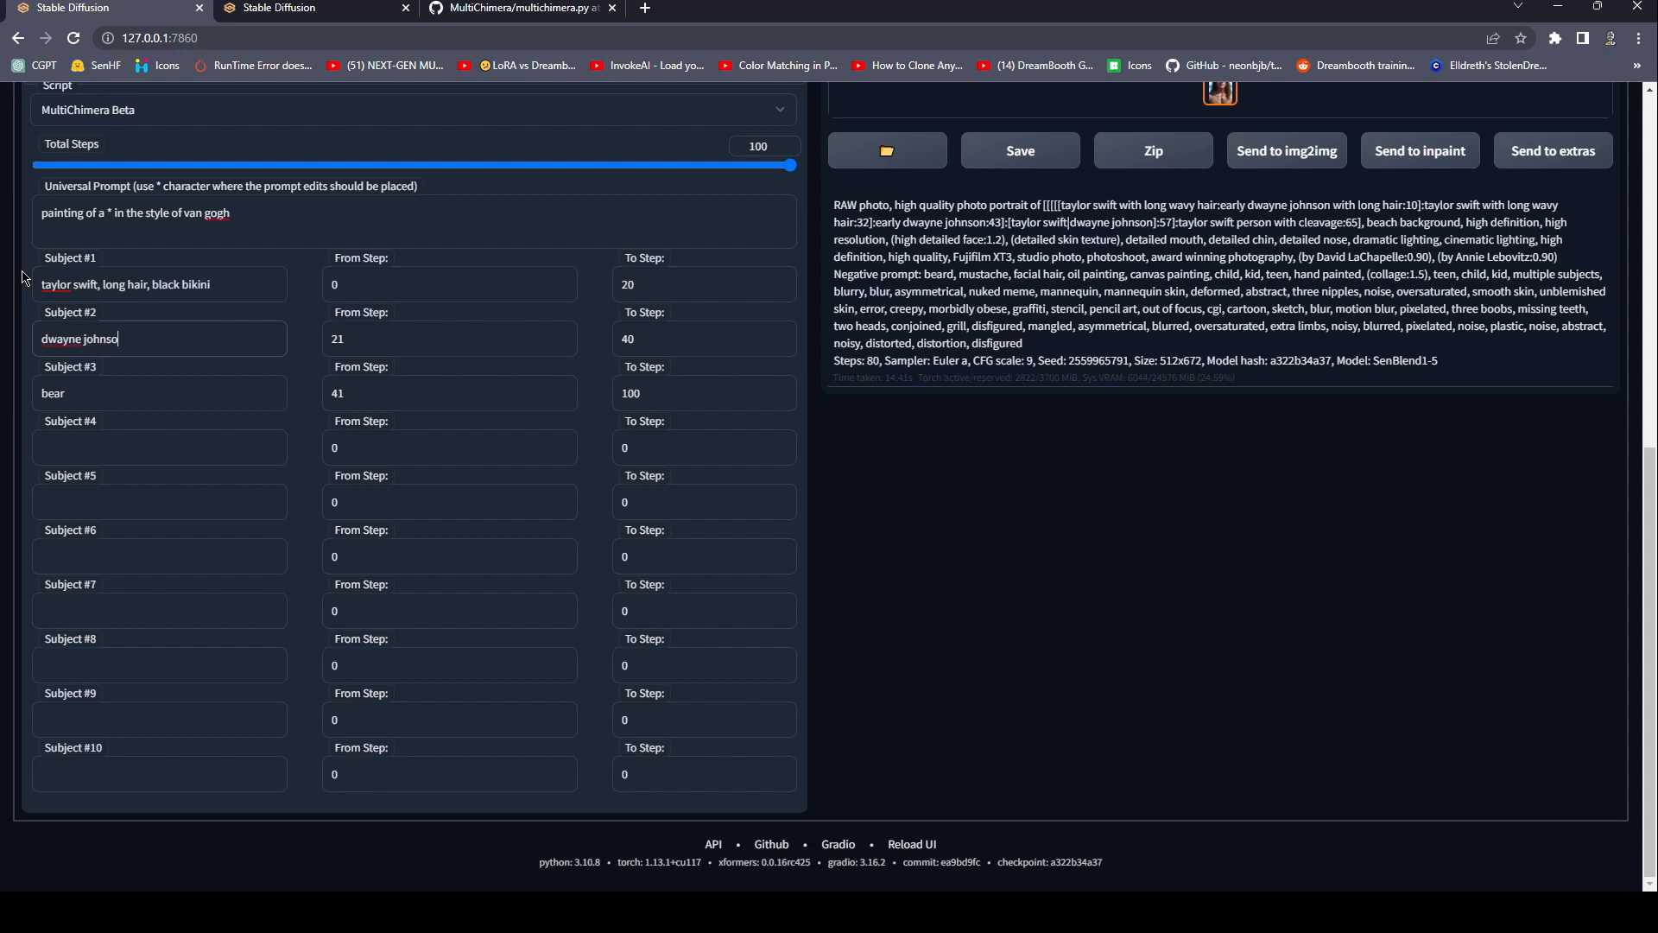
{"action": "type", "text": "ng hair, black"}
{"action": "scroll", "coordinate": [160, 334], "scroll_direction": "up", "scroll_amount": 2}
{"action": "triple_click", "coordinate": [195, 456]}
{"action": "triple_click", "coordinate": [230, 515]}
{"action": "left_click", "coordinate": [246, 521]}
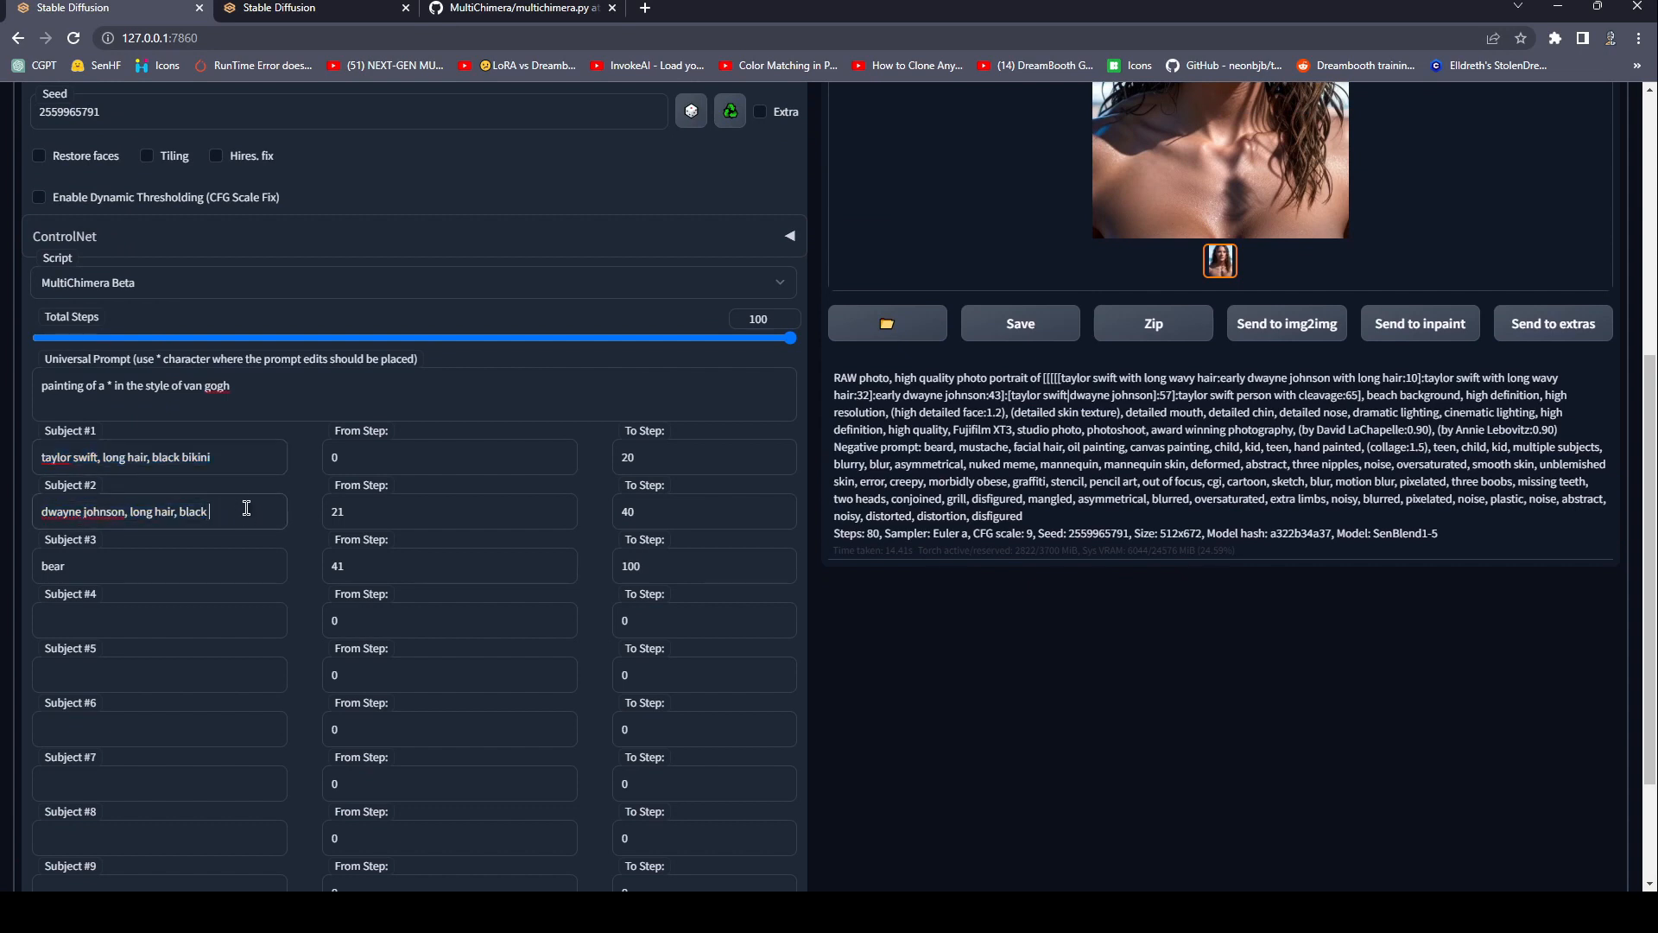
{"action": "left_click_drag", "start_coordinate": [67, 459], "coordinate": [179, 514]}
{"action": "left_click", "coordinate": [173, 560]}
{"action": "scroll", "coordinate": [220, 704], "scroll_direction": "down", "scroll_amount": 2}
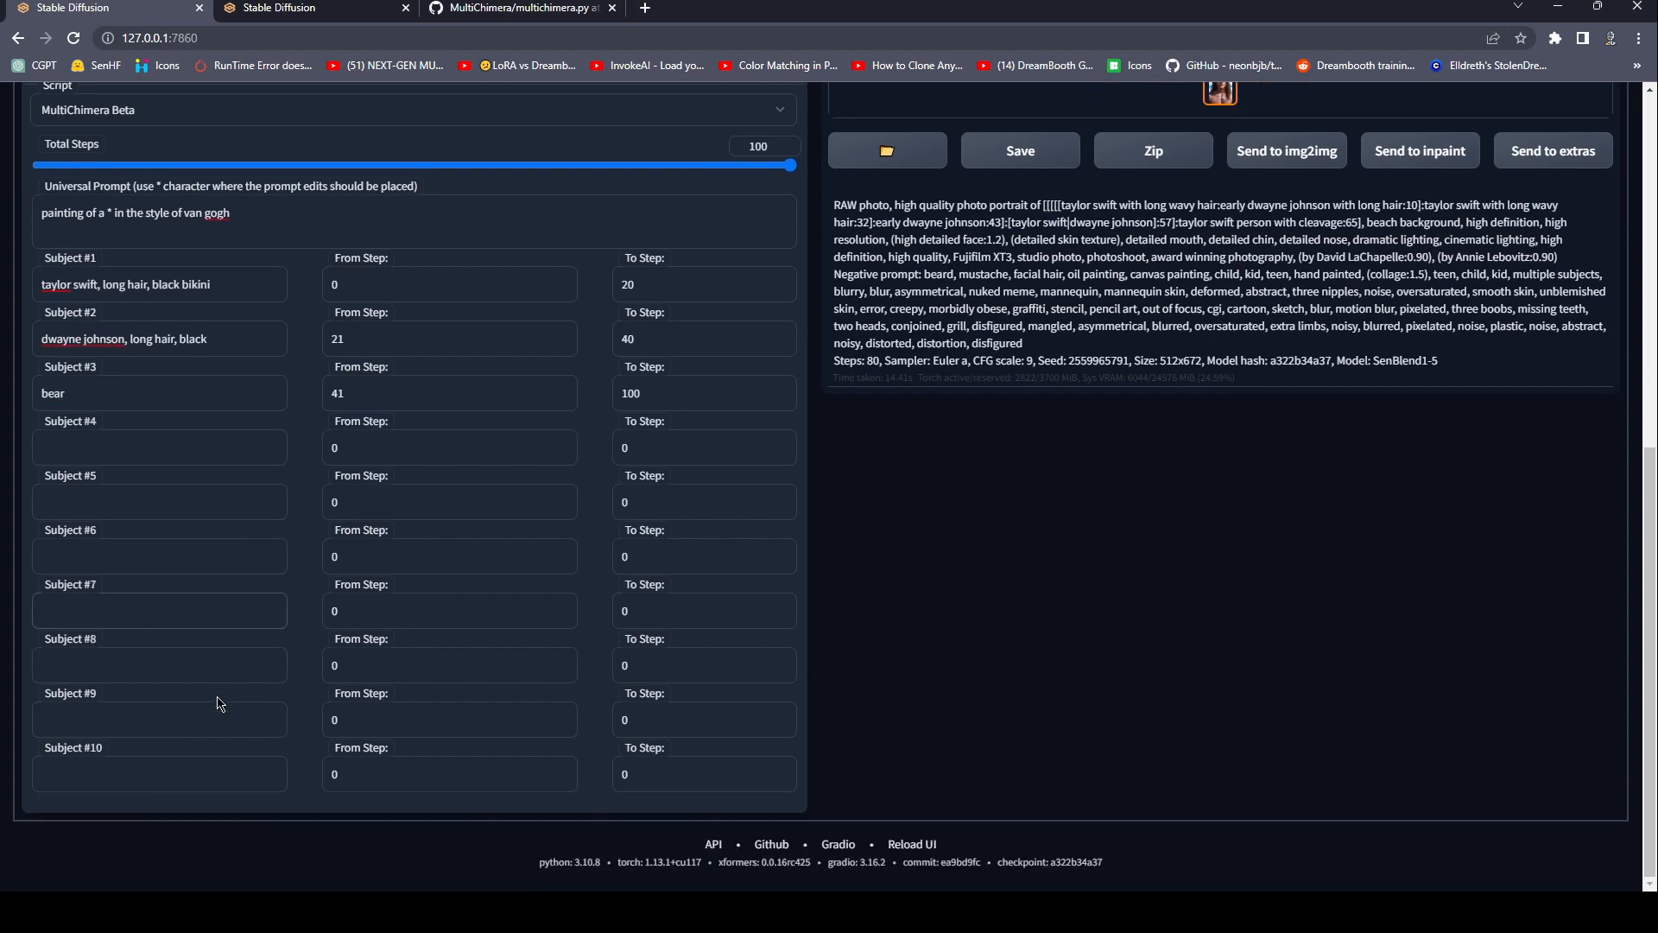
Change the innermost prompt edit's switch step to 3 and generate the image.
{"action": "scroll", "coordinate": [210, 670], "scroll_direction": "up", "scroll_amount": 5}
{"action": "scroll", "coordinate": [212, 679], "scroll_direction": "up", "scroll_amount": 2}
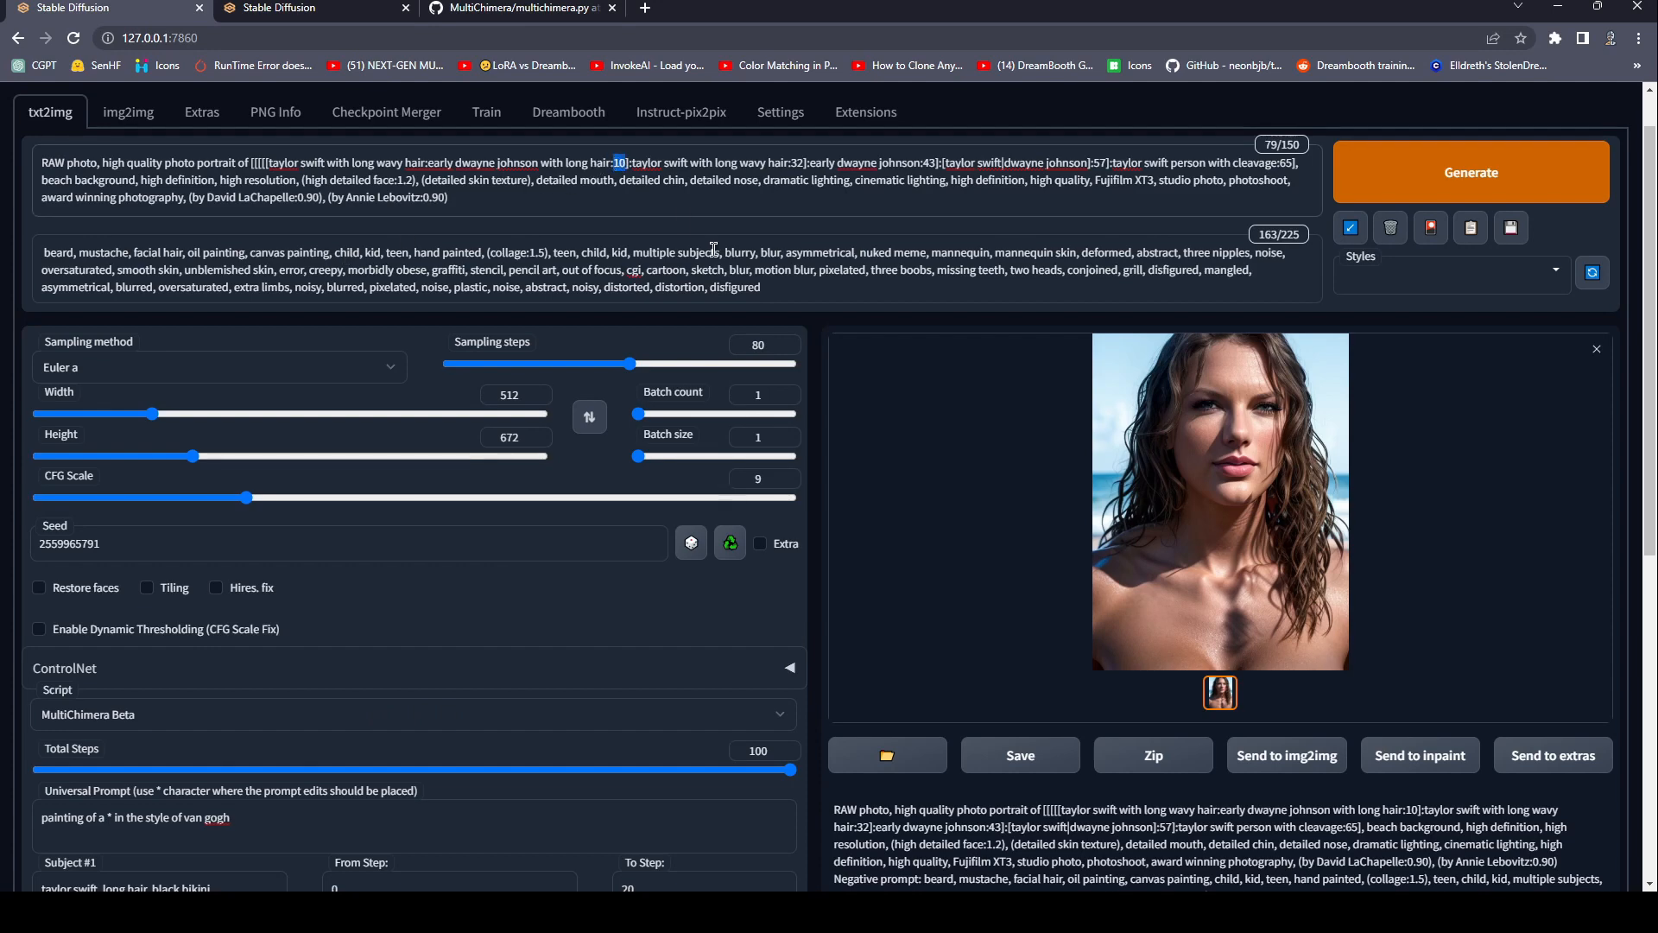
{"action": "type", "text": "3"}
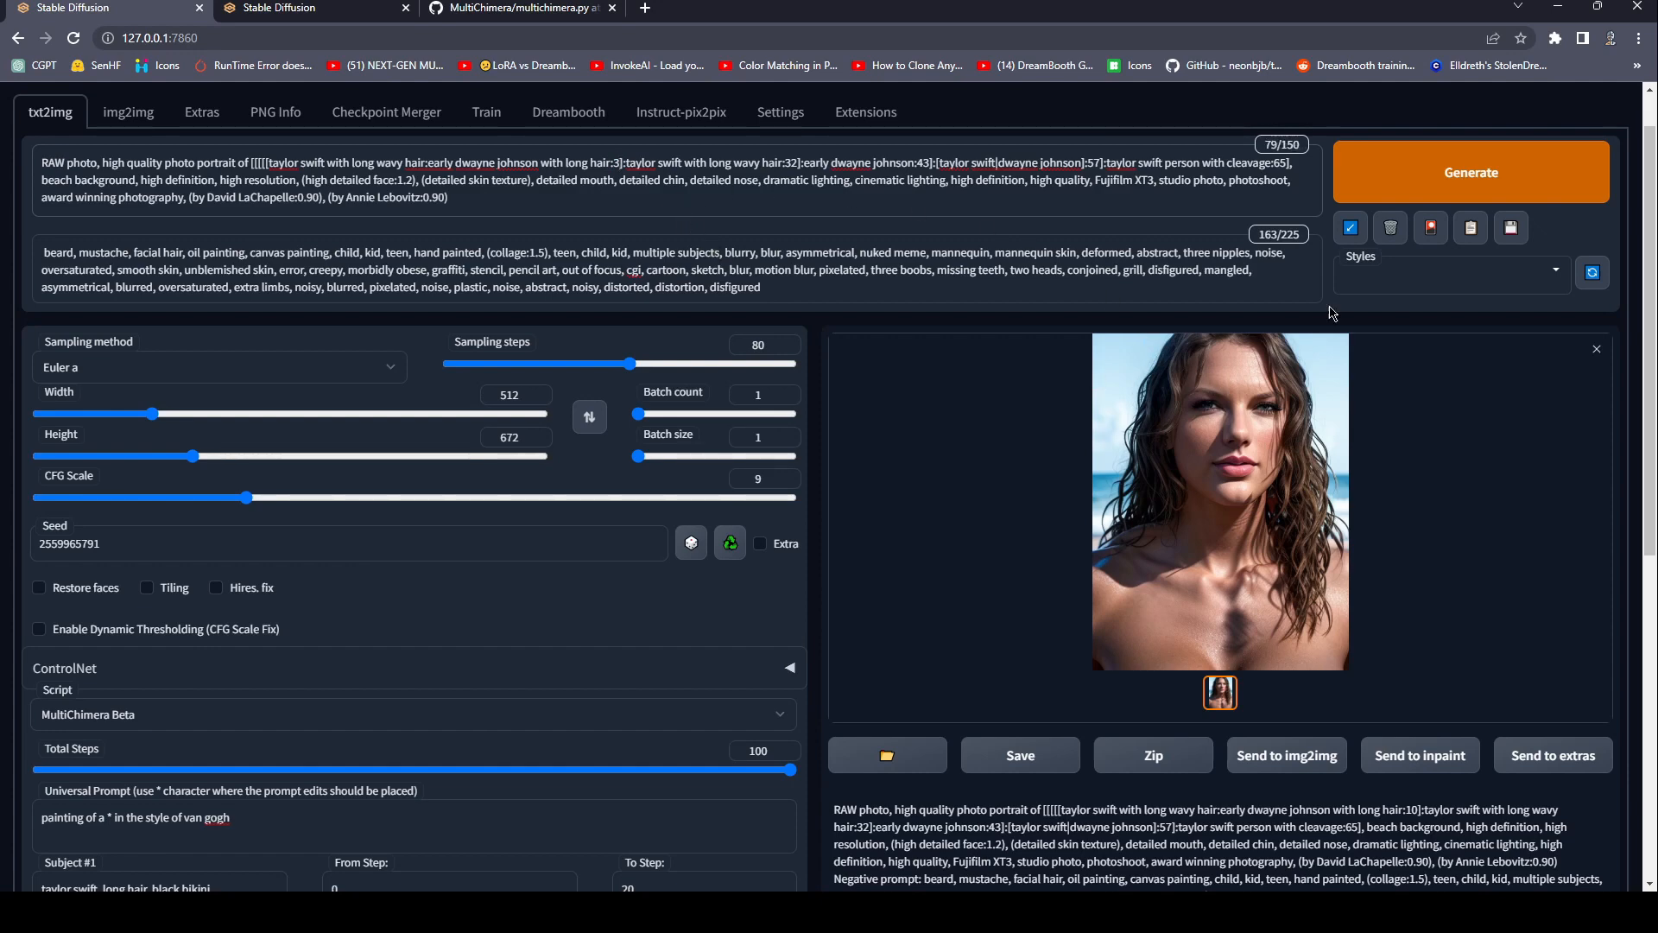
{"action": "left_click", "coordinate": [1450, 187]}
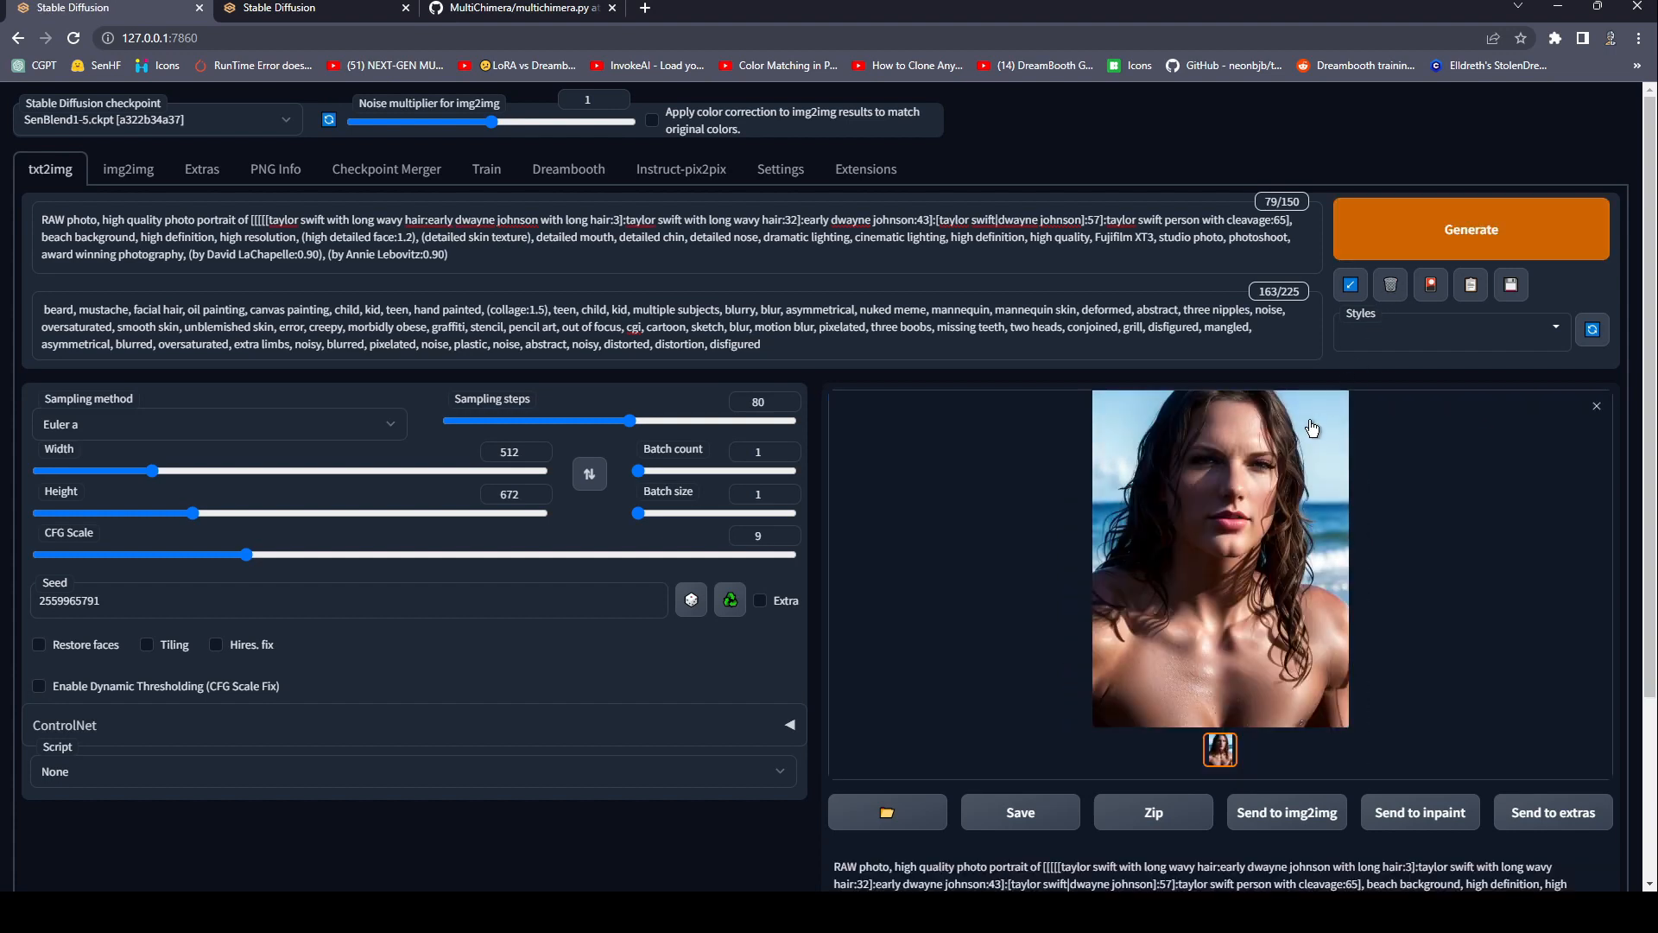
Inspect the portrait generated with the switch at step 3 at full size, then close the preview.
{"action": "left_click", "coordinate": [1311, 431]}
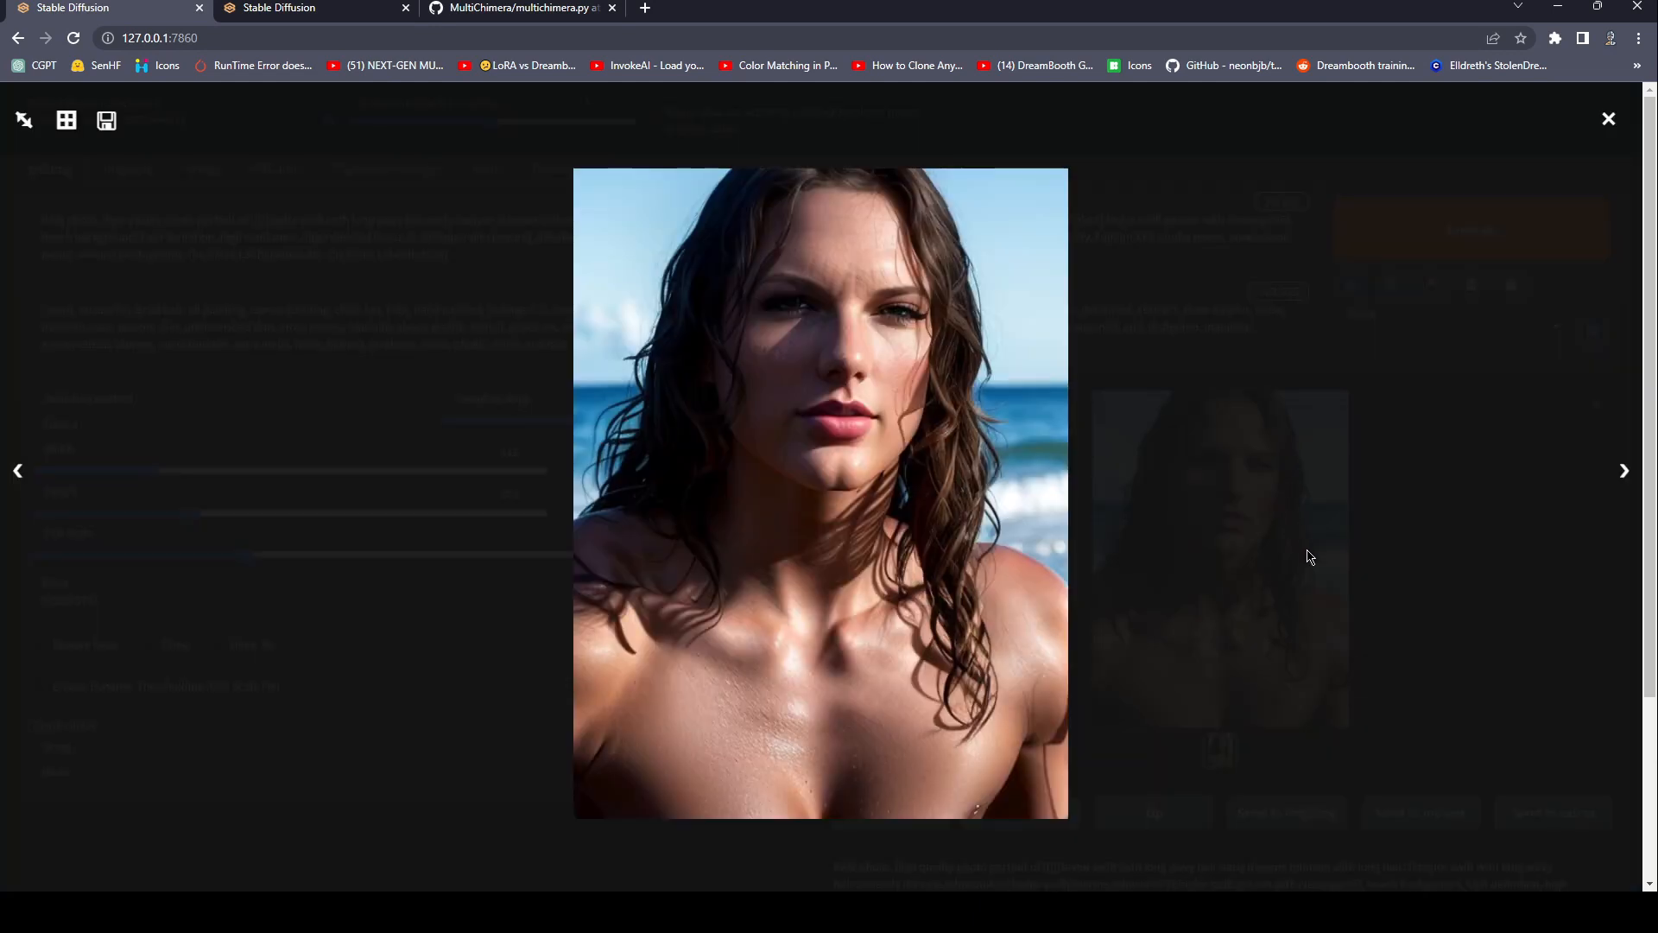
{"action": "left_click", "coordinate": [1227, 323]}
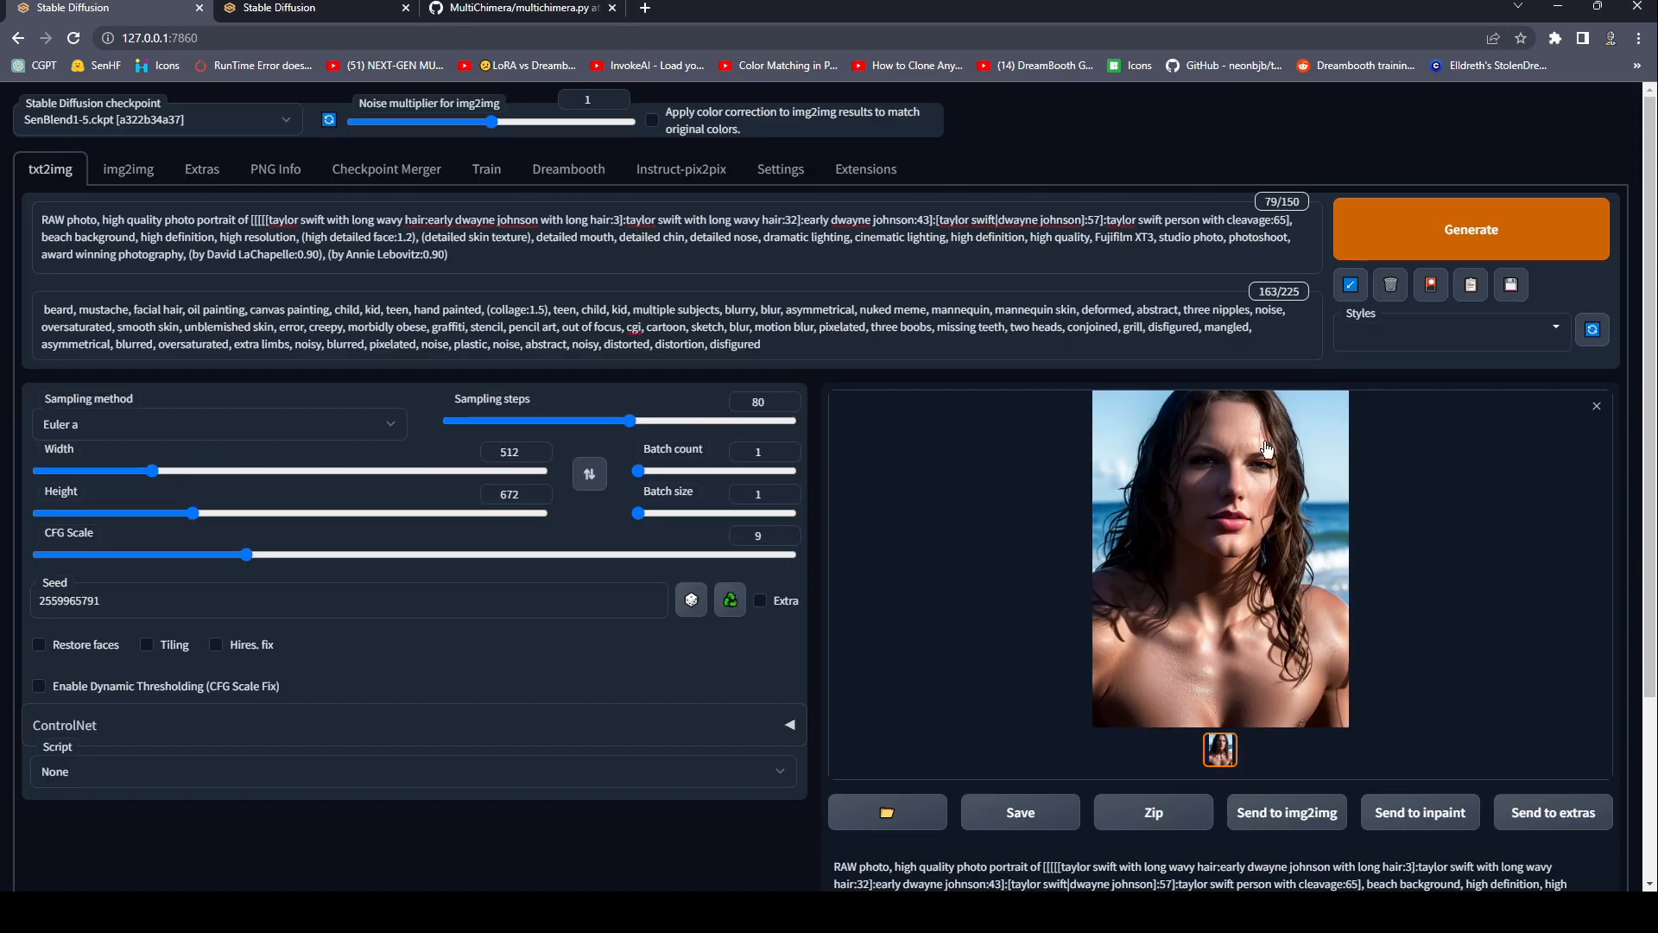
{"action": "left_click", "coordinate": [1304, 480]}
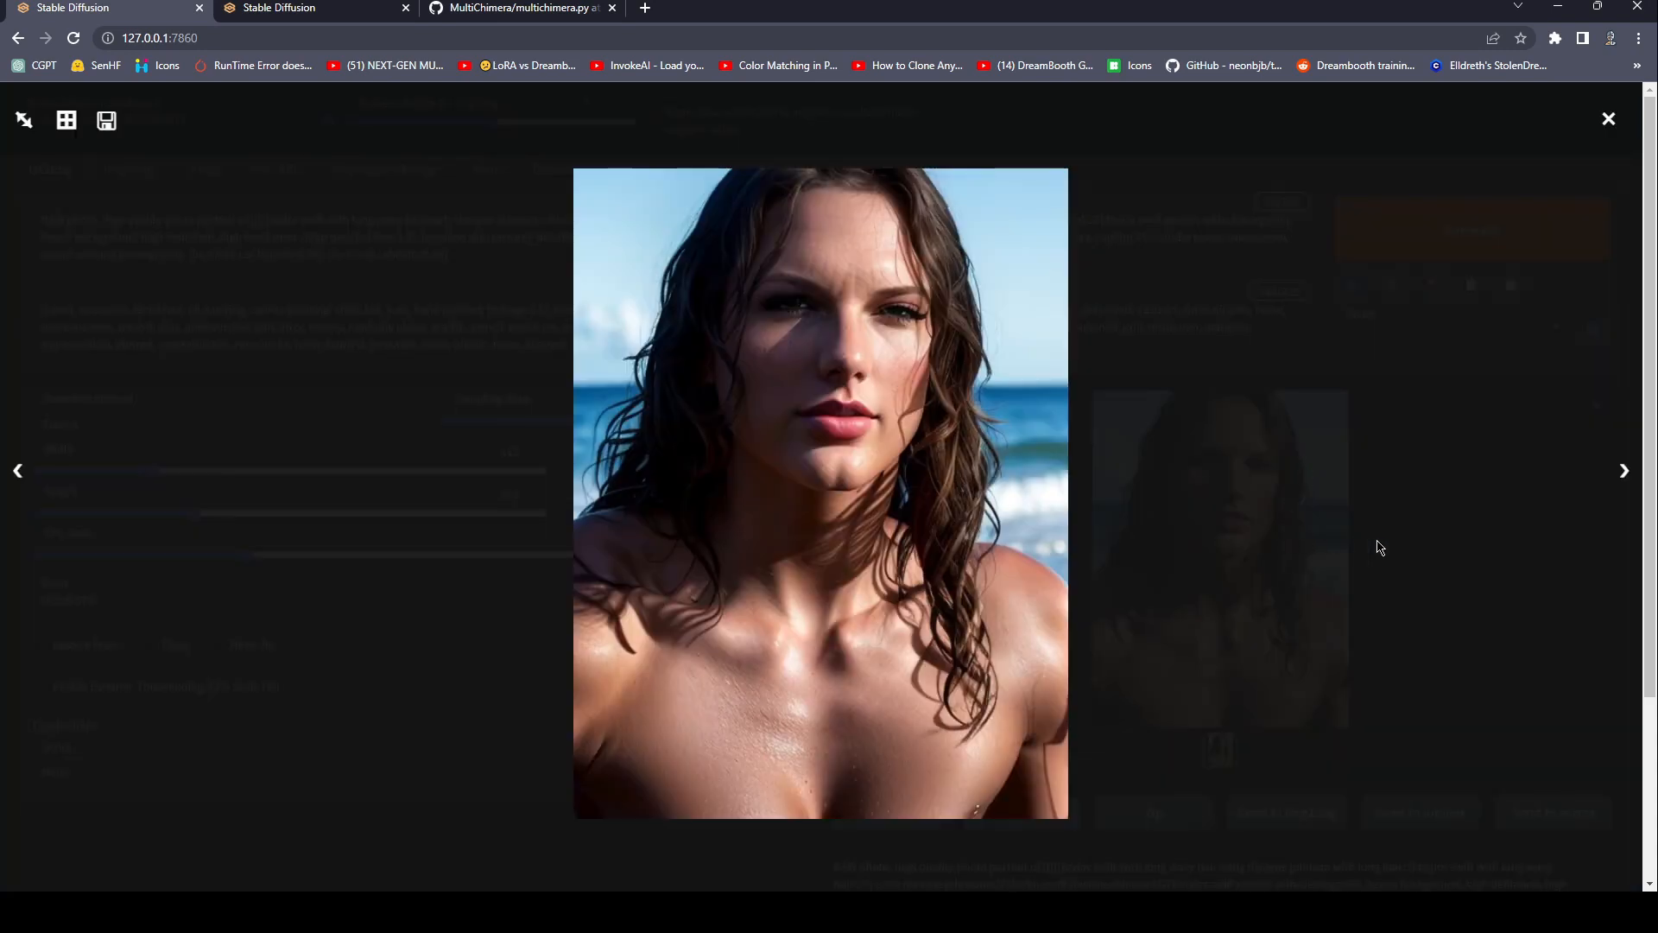
{"action": "left_click", "coordinate": [1449, 559]}
Select the MultiChimera Beta script again and review its subjects, step ranges and total steps.
{"action": "scroll", "coordinate": [1454, 559], "scroll_direction": "down", "scroll_amount": 3}
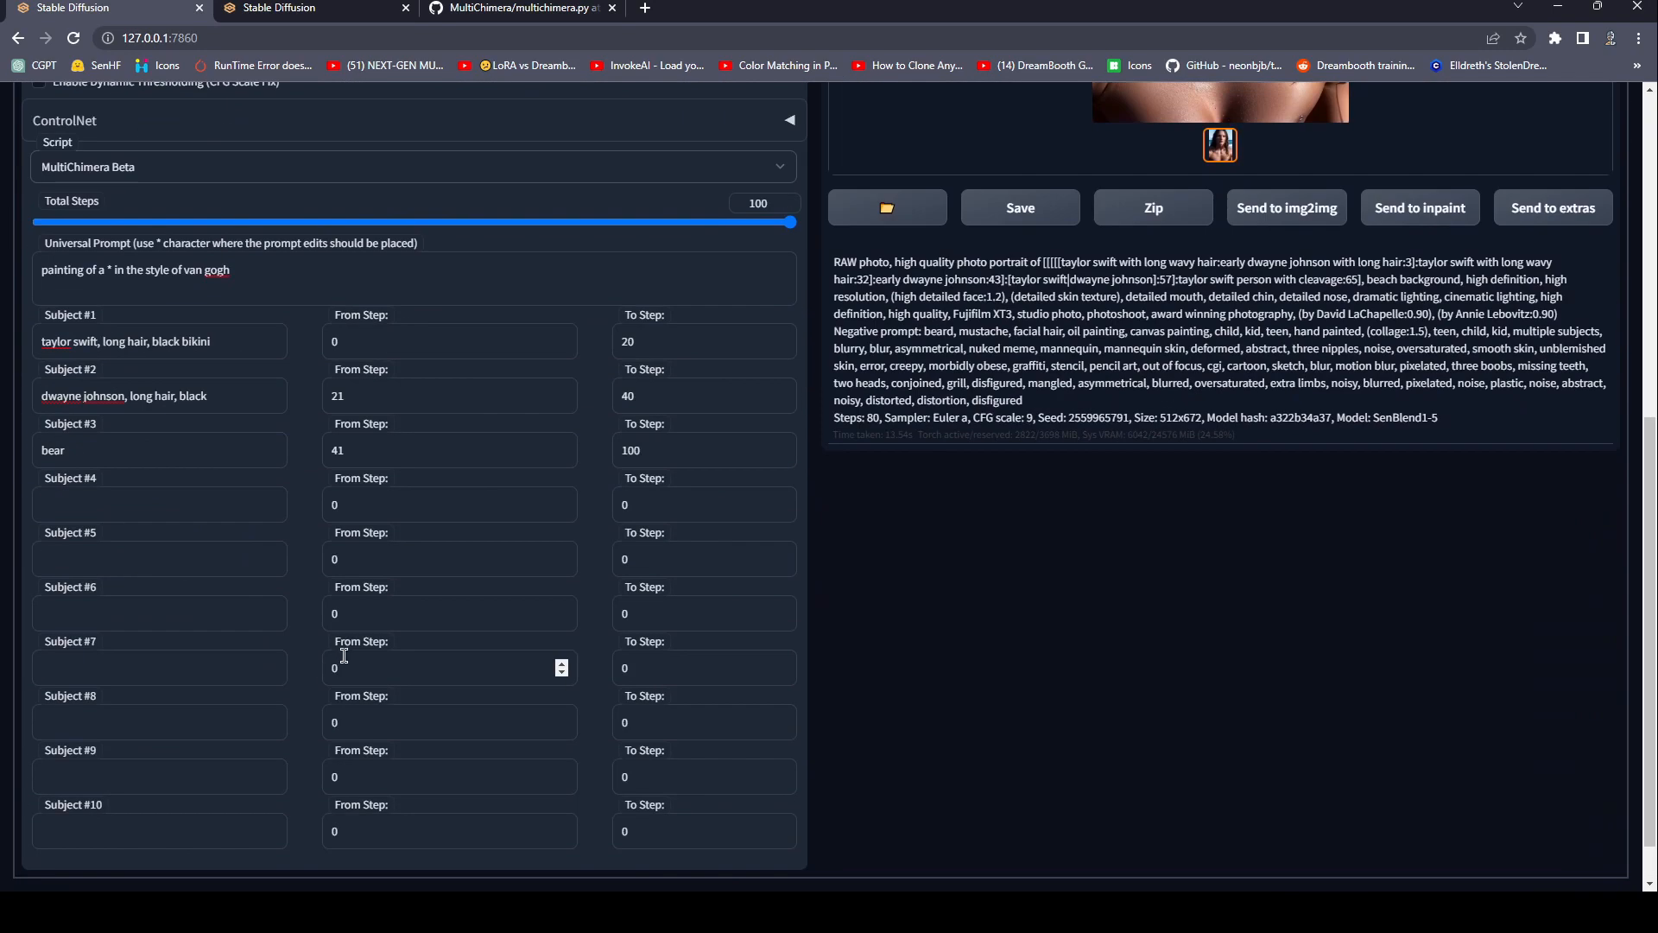
{"action": "scroll", "coordinate": [555, 666], "scroll_direction": "down", "scroll_amount": 1}
{"action": "double_click", "coordinate": [703, 773]}
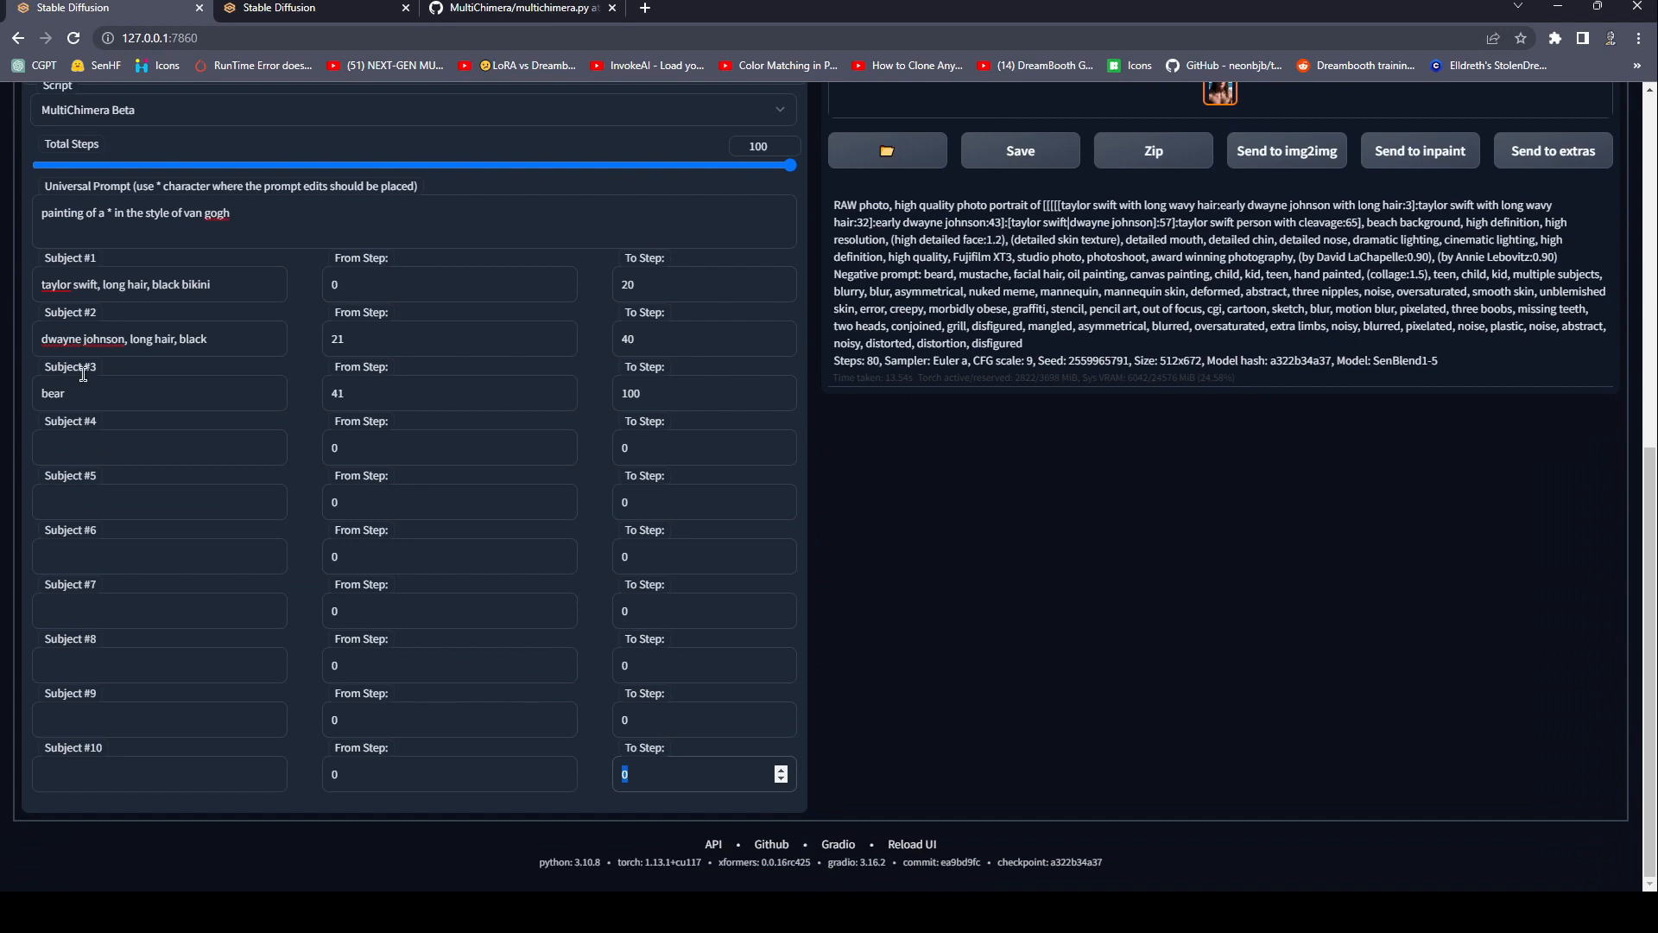
{"action": "left_click", "coordinate": [113, 286]}
{"action": "scroll", "coordinate": [416, 421], "scroll_direction": "up", "scroll_amount": 1}
{"action": "scroll", "coordinate": [419, 432], "scroll_direction": "up", "scroll_amount": 3}
{"action": "left_click", "coordinate": [625, 425]}
{"action": "left_click_drag", "start_coordinate": [625, 436], "coordinate": [793, 424]}
Generate an image with the MultiChimera Beta script active.
{"action": "scroll", "coordinate": [775, 485], "scroll_direction": "up", "scroll_amount": 3}
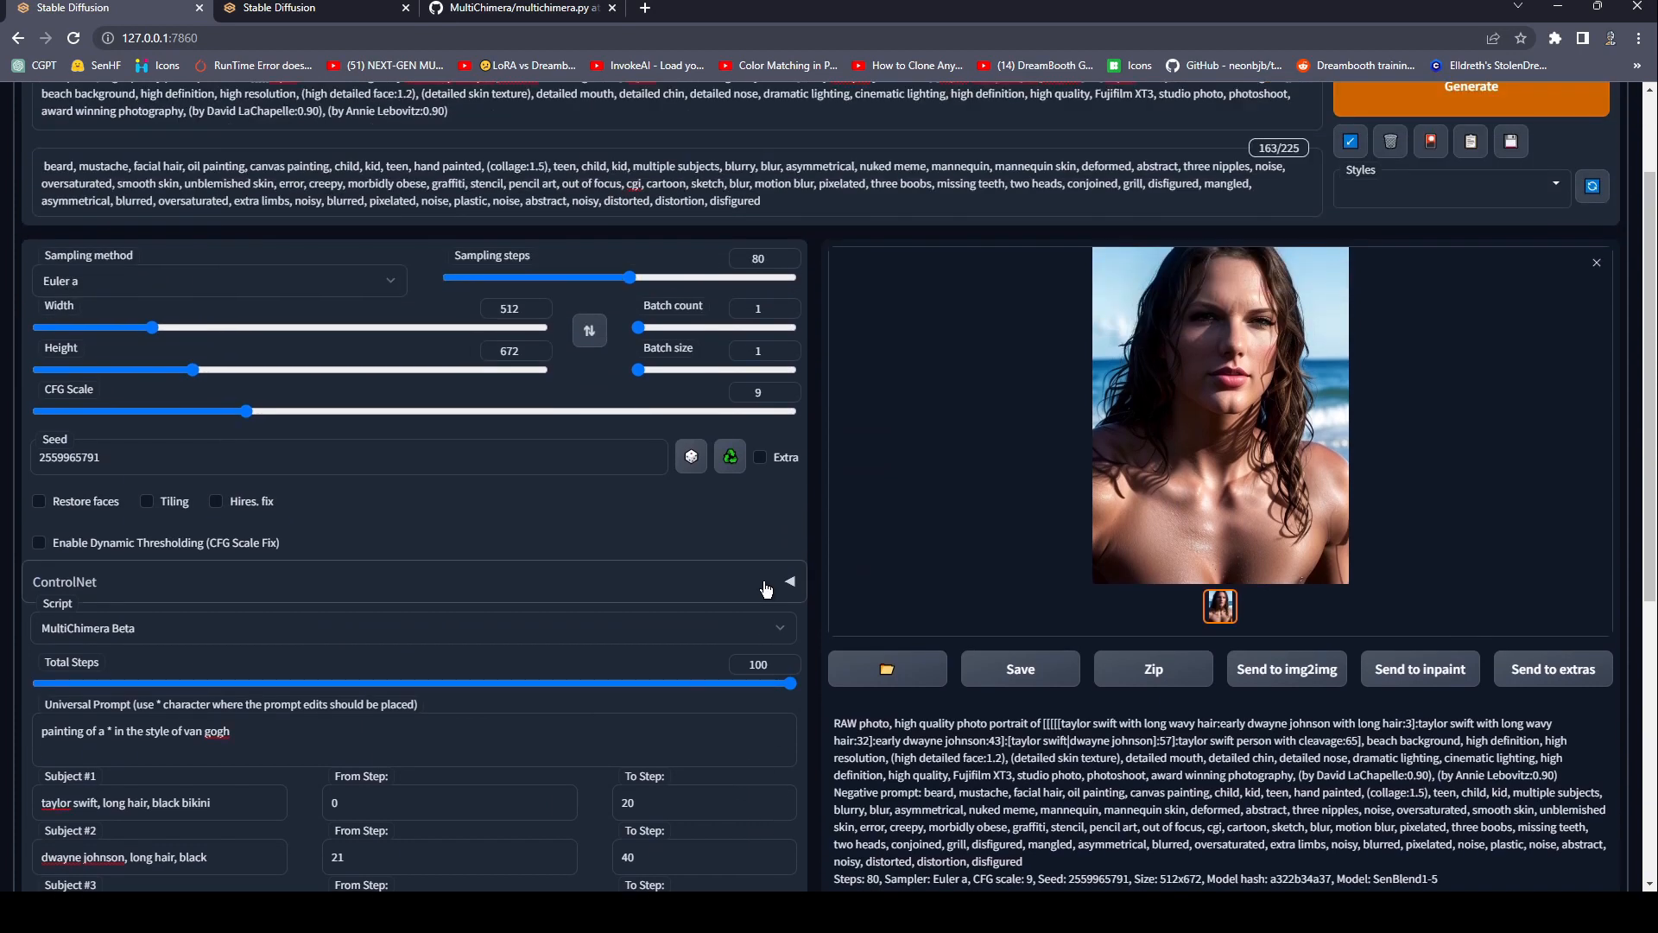
{"action": "scroll", "coordinate": [257, 570], "scroll_direction": "down", "scroll_amount": 2}
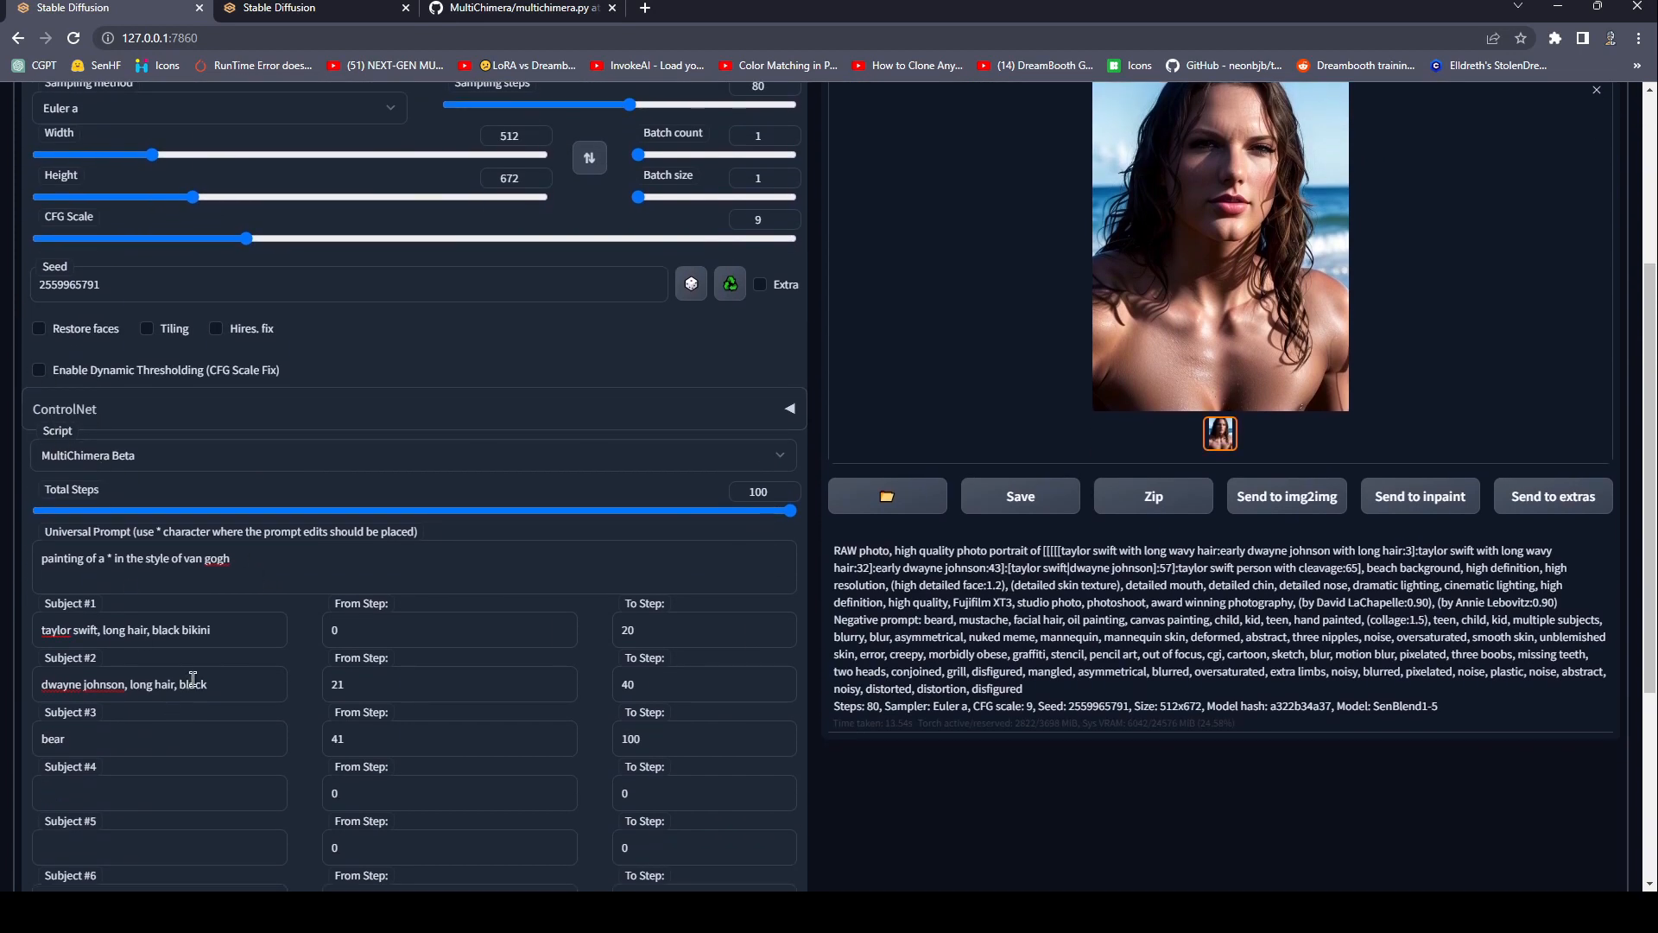
{"action": "scroll", "coordinate": [570, 657], "scroll_direction": "up", "scroll_amount": 4}
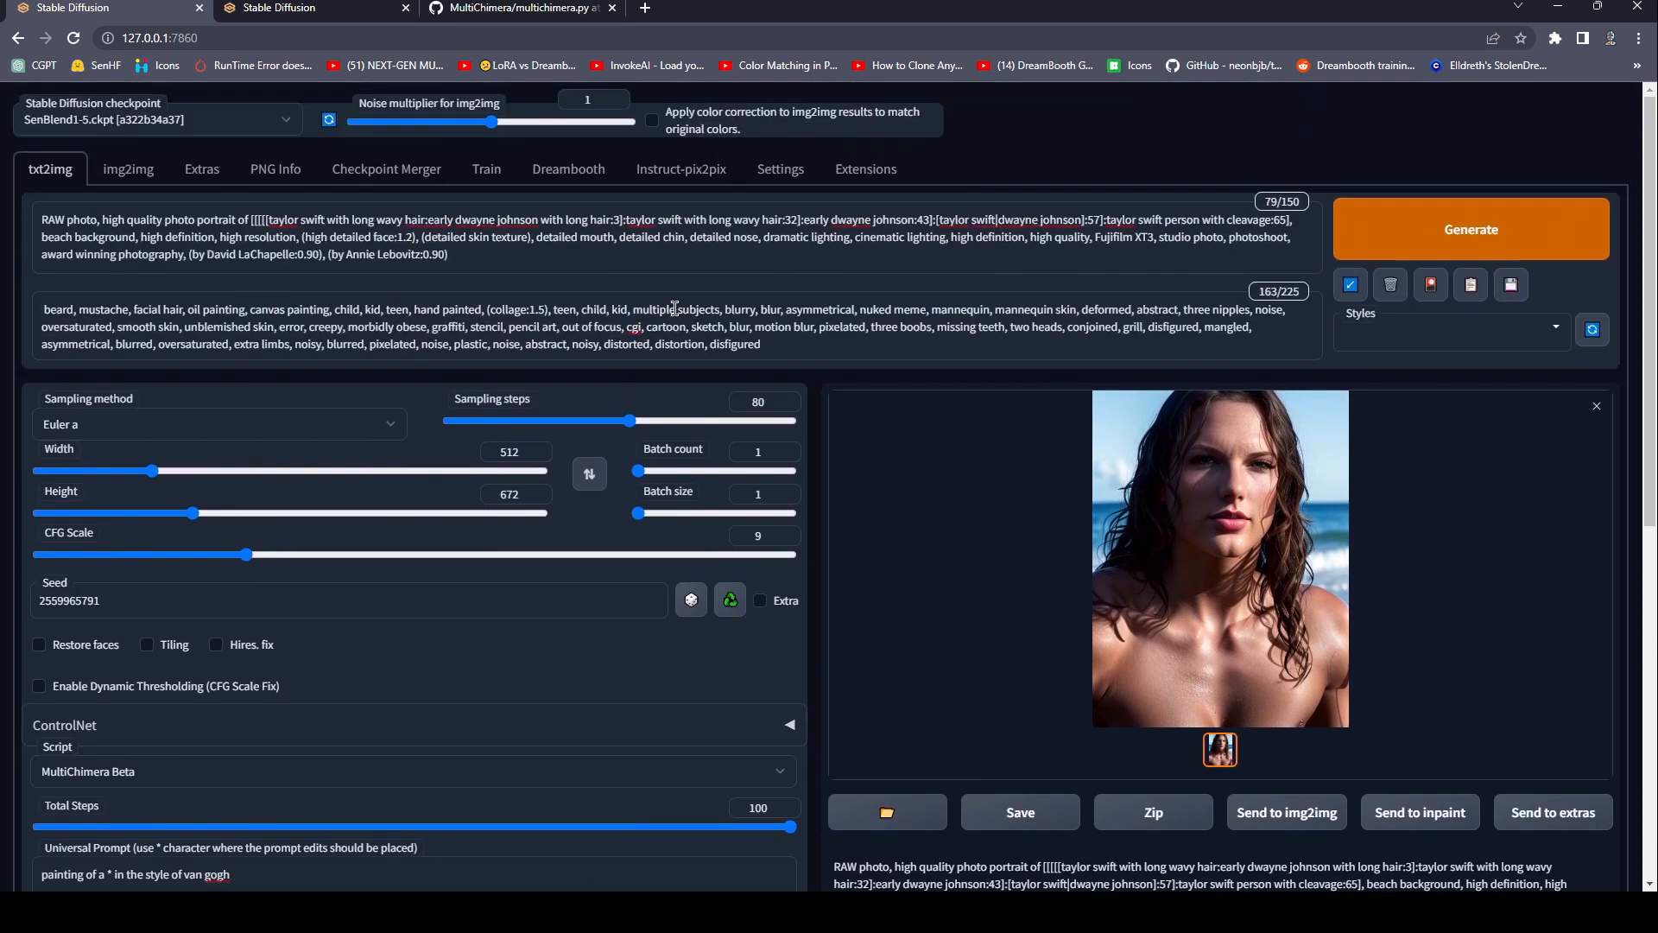
{"action": "left_click", "coordinate": [1399, 250]}
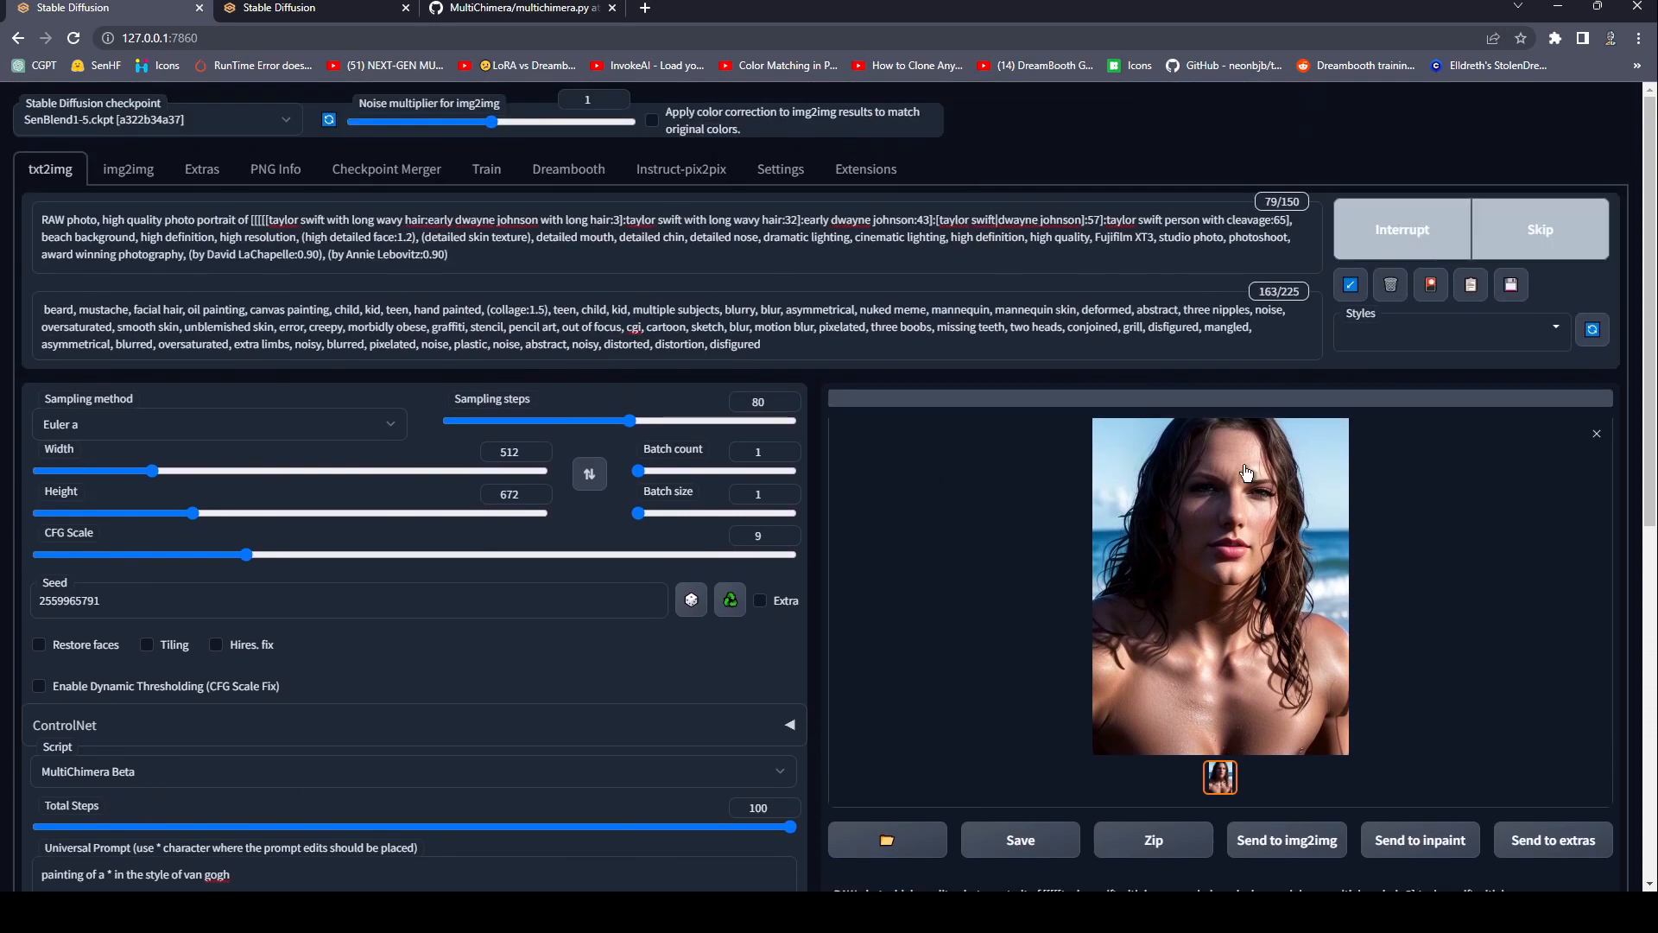
Examine the generation parameters text below the output and follow the image preview while MultiChimera Beta generates.
{"action": "scroll", "coordinate": [516, 552], "scroll_direction": "down", "scroll_amount": 4}
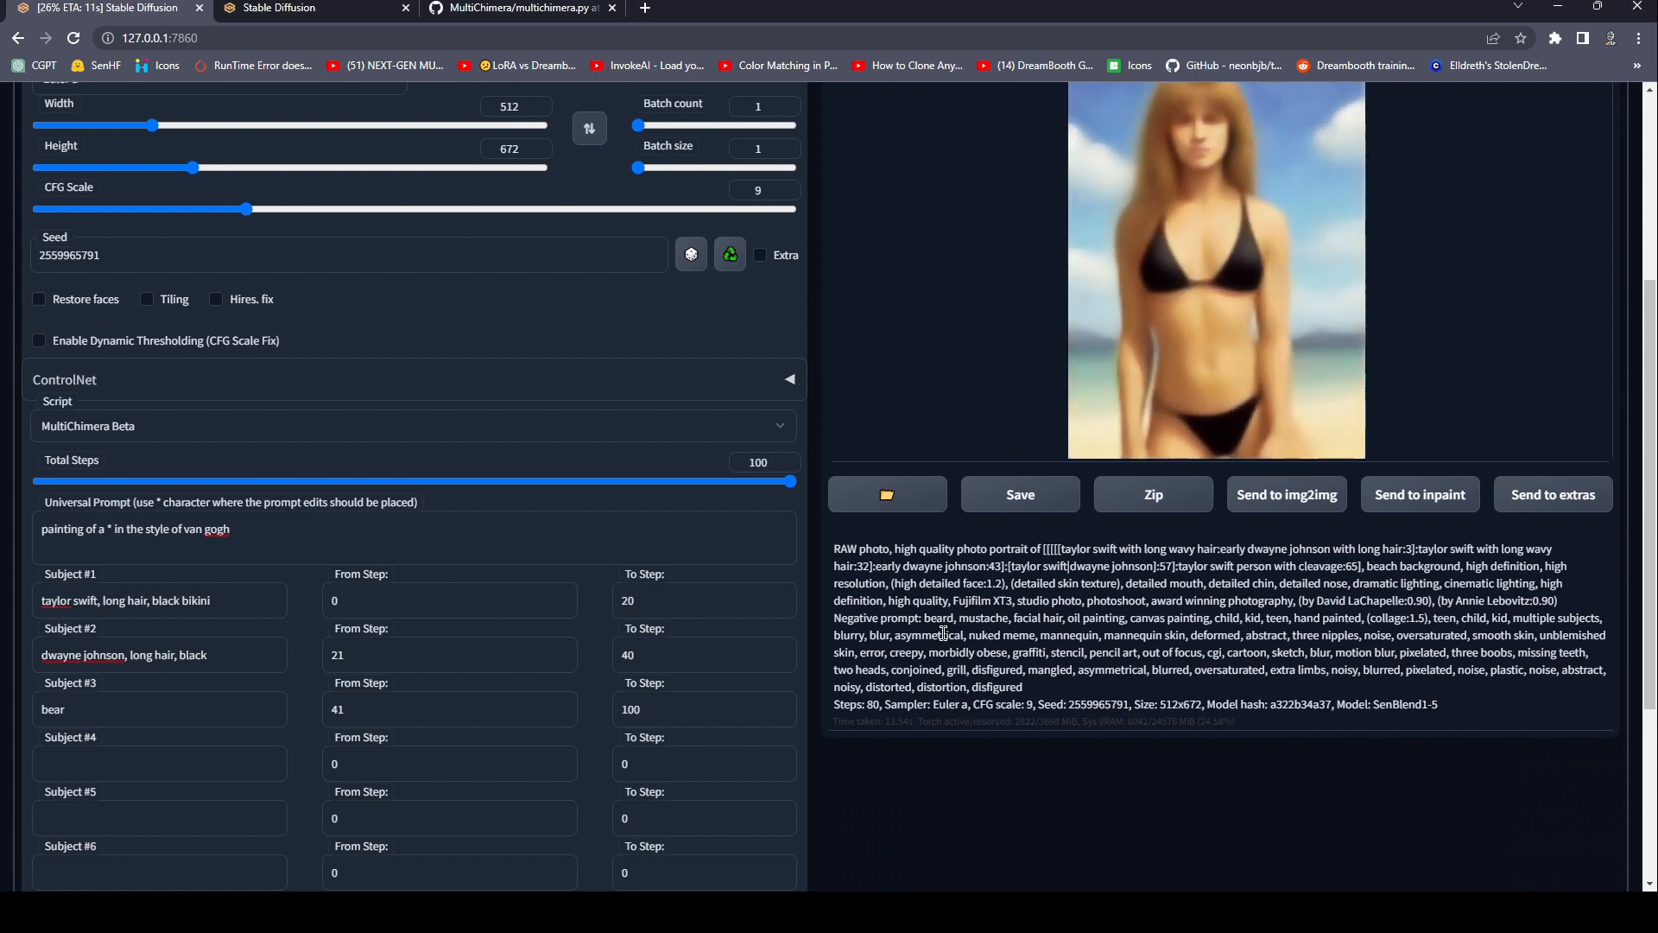
{"action": "left_click_drag", "start_coordinate": [835, 548], "coordinate": [1454, 708]}
{"action": "scroll", "coordinate": [1459, 715], "scroll_direction": "up", "scroll_amount": 4}
{"action": "scroll", "coordinate": [1459, 715], "scroll_direction": "down", "scroll_amount": 4}
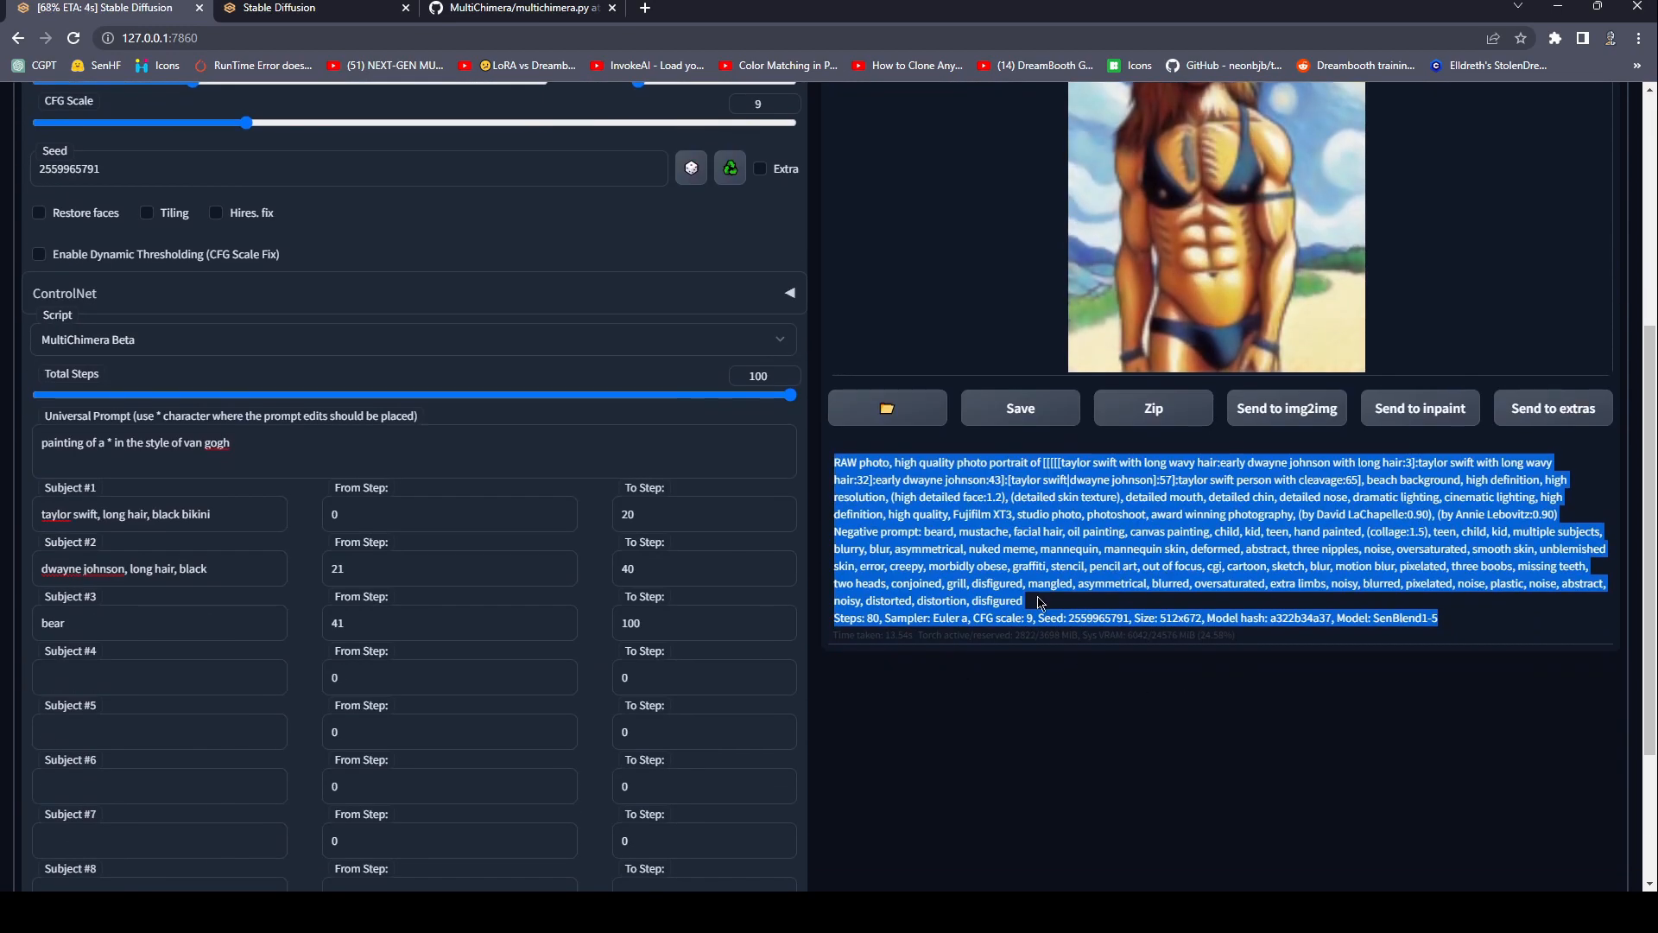
{"action": "scroll", "coordinate": [1112, 520], "scroll_direction": "up", "scroll_amount": 2}
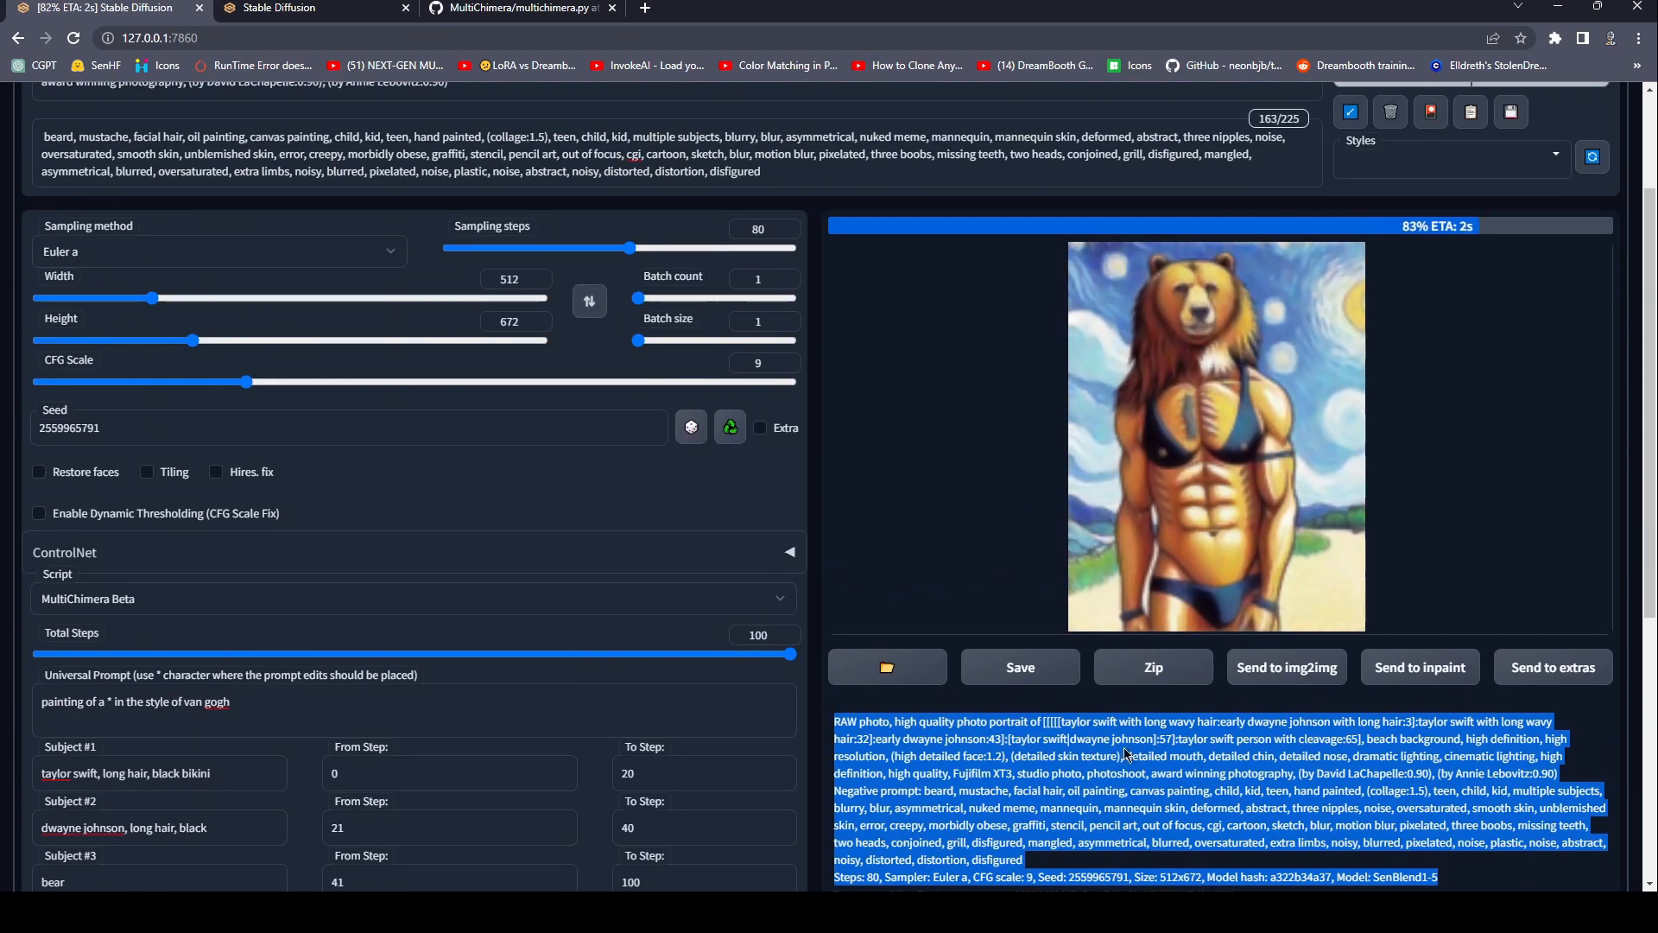
{"action": "scroll", "coordinate": [1064, 639], "scroll_direction": "down", "scroll_amount": 2}
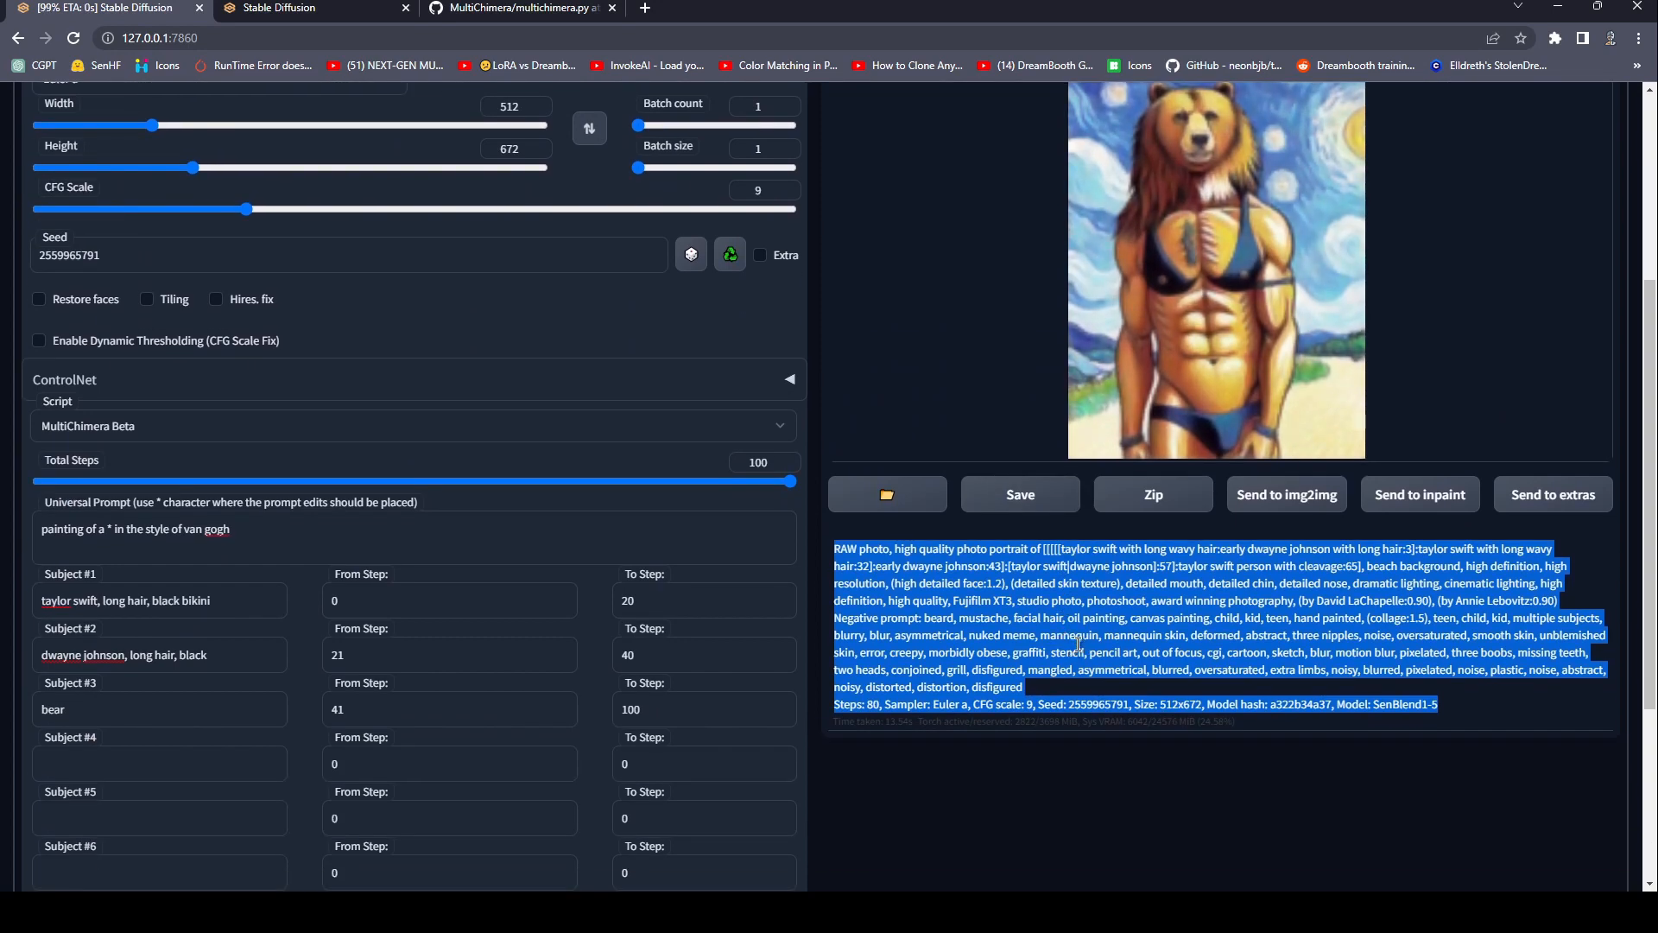
Inspect the finished MultiChimera image at full size, close the preview, and check the generation information area beneath it.
{"action": "scroll", "coordinate": [1163, 469], "scroll_direction": "up", "scroll_amount": 3}
{"action": "left_click", "coordinate": [1163, 469]}
{"action": "left_click", "coordinate": [1205, 533]}
{"action": "scroll", "coordinate": [975, 599], "scroll_direction": "down", "scroll_amount": 3}
{"action": "left_click_drag", "start_coordinate": [679, 494], "coordinate": [828, 495]}
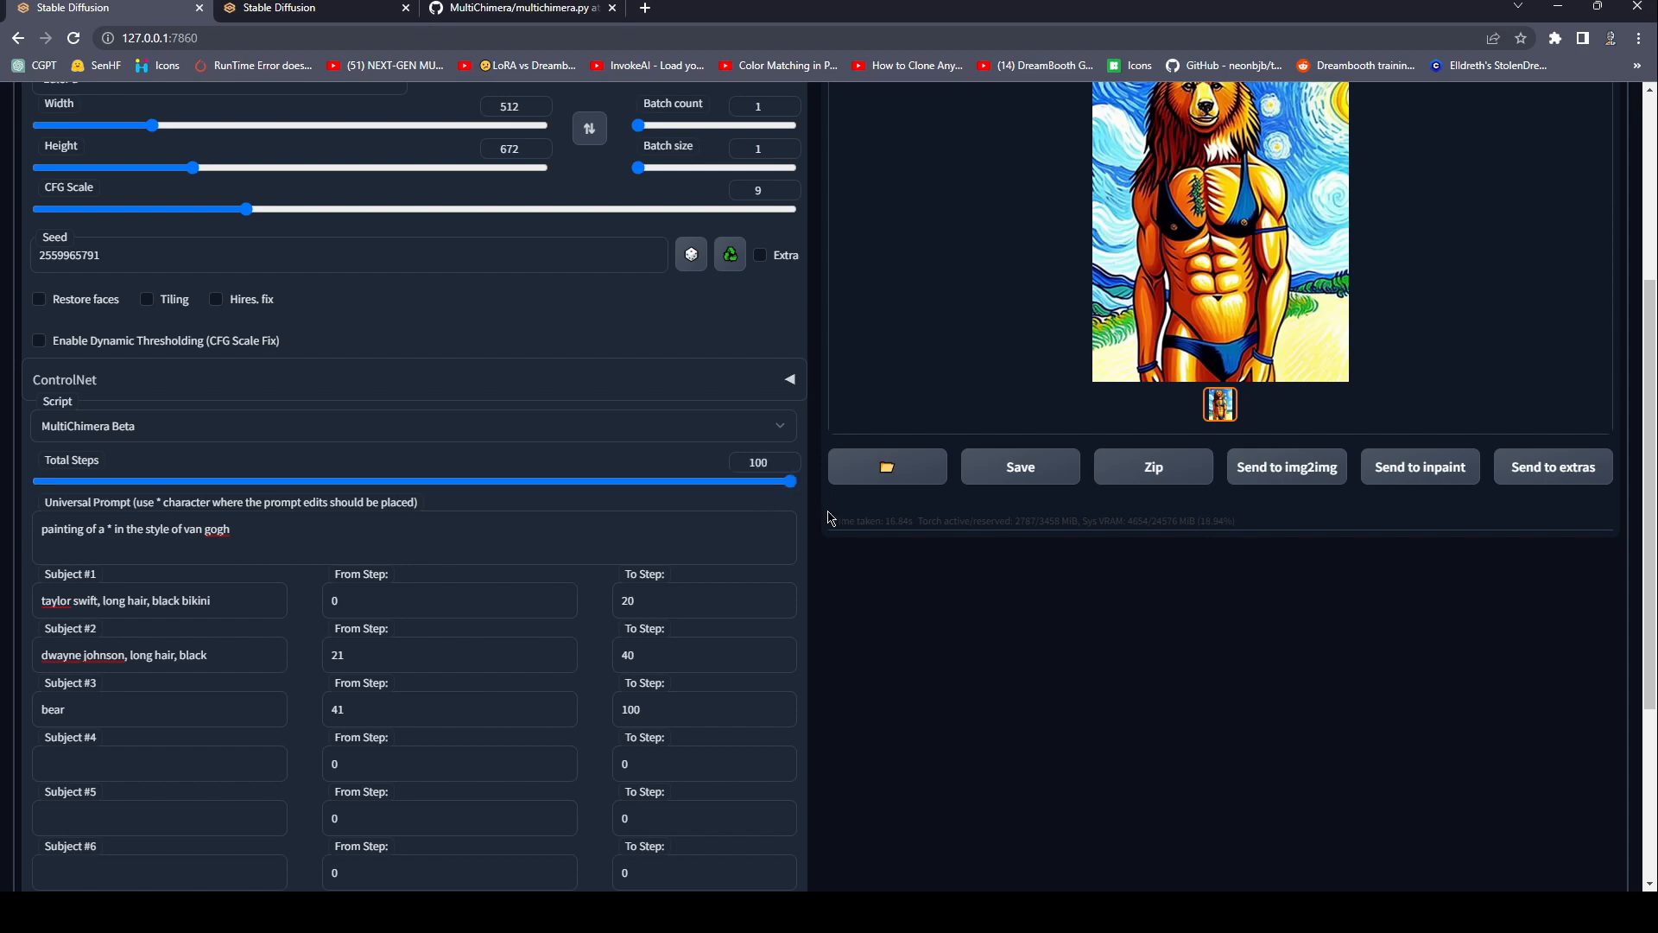
Look at the multichimera.py source on GitHub, then return to the MultiChimera subject settings in Stable Diffusion.
{"action": "left_click", "coordinate": [484, 8]}
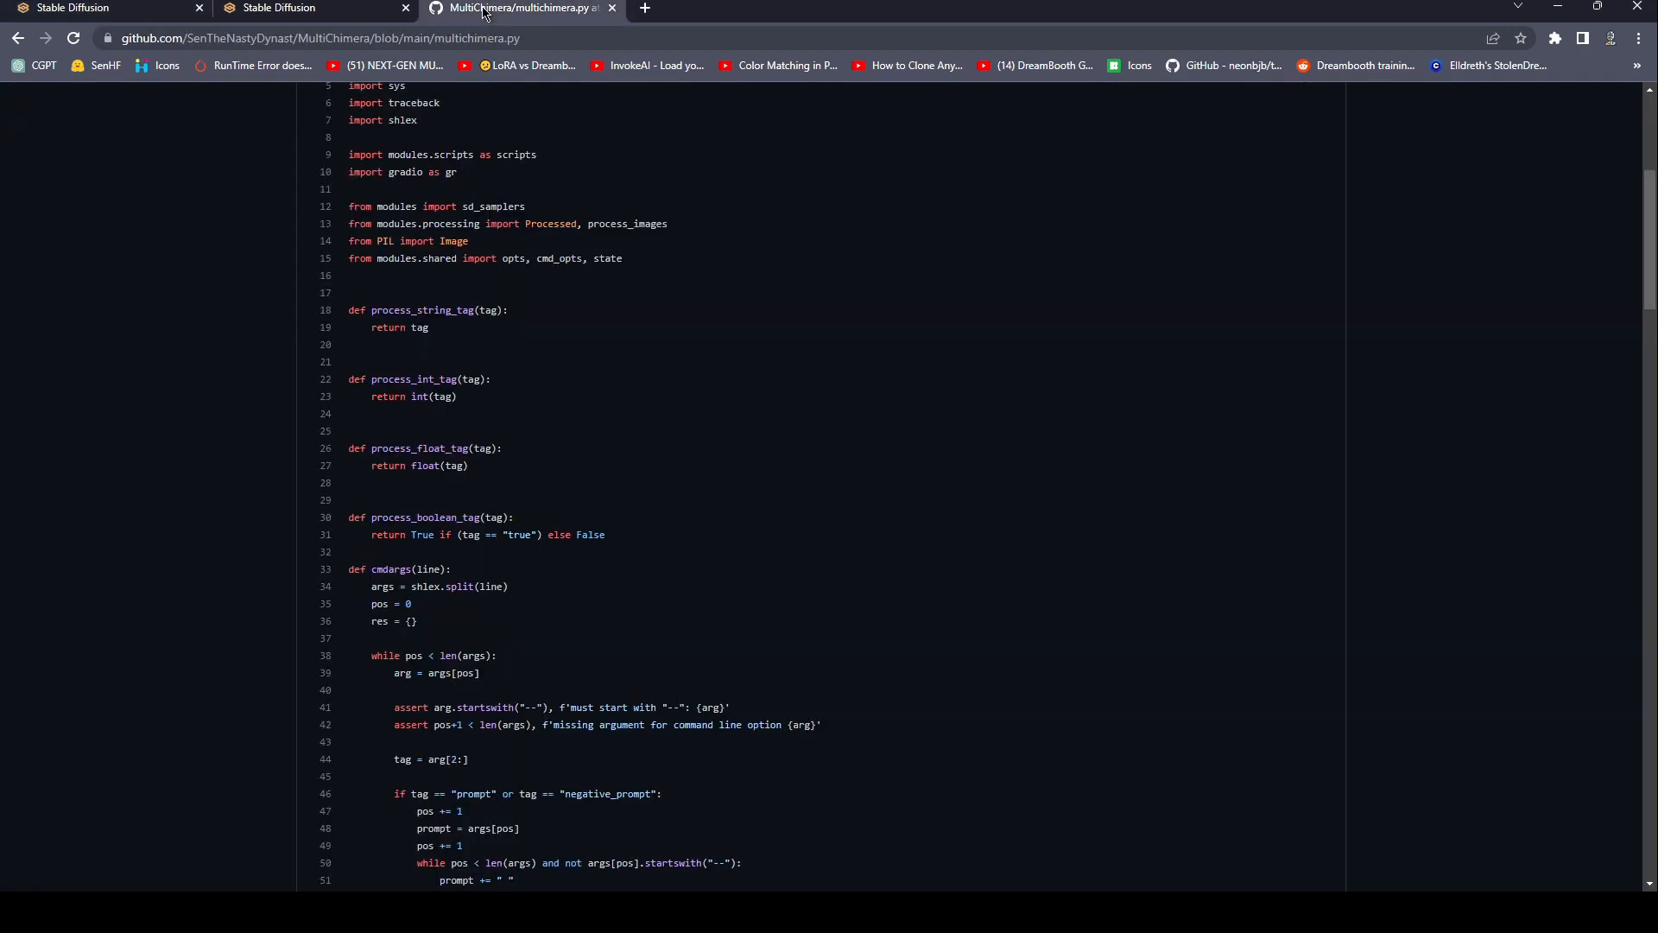
{"action": "left_click", "coordinate": [91, 9]}
{"action": "left_click_drag", "start_coordinate": [785, 484], "coordinate": [816, 497]}
{"action": "scroll", "coordinate": [858, 592], "scroll_direction": "down", "scroll_amount": 1}
{"action": "scroll", "coordinate": [858, 592], "scroll_direction": "down", "scroll_amount": 3}
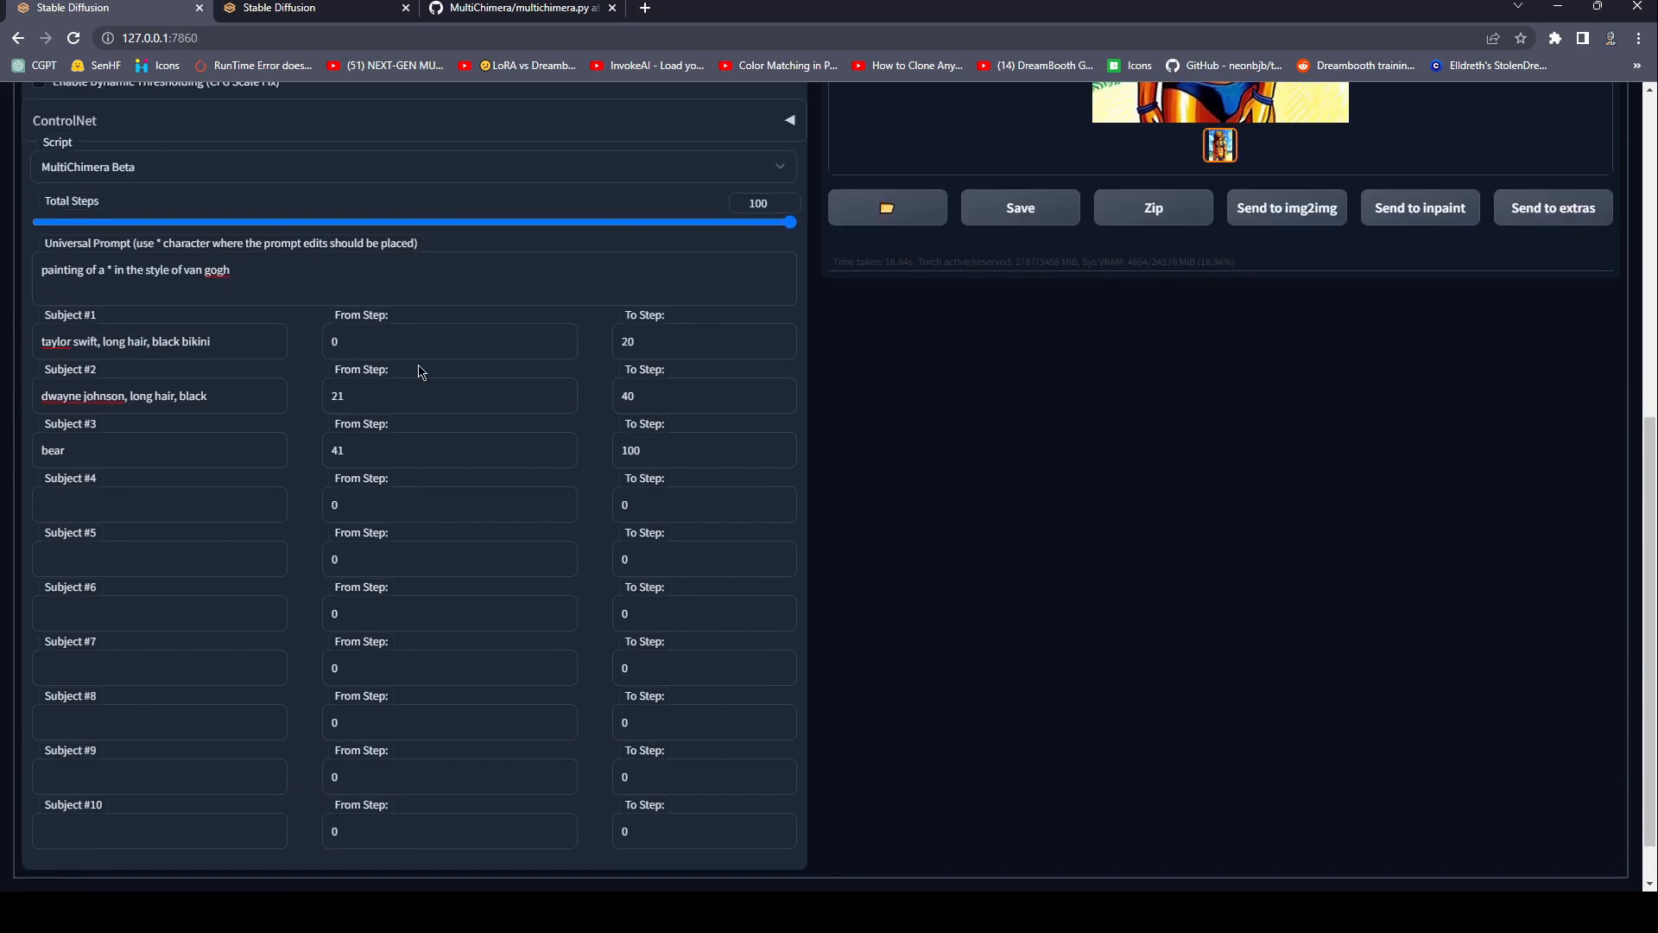
Review the From Step and To Step ranges of the filled-in MultiChimera subjects, starting with Subject #1.
{"action": "left_click_drag", "start_coordinate": [773, 341], "coordinate": [426, 342]}
{"action": "left_click", "coordinate": [384, 343]}
{"action": "left_click", "coordinate": [380, 345]}
{"action": "scroll", "coordinate": [292, 349], "scroll_direction": "down", "scroll_amount": 1}
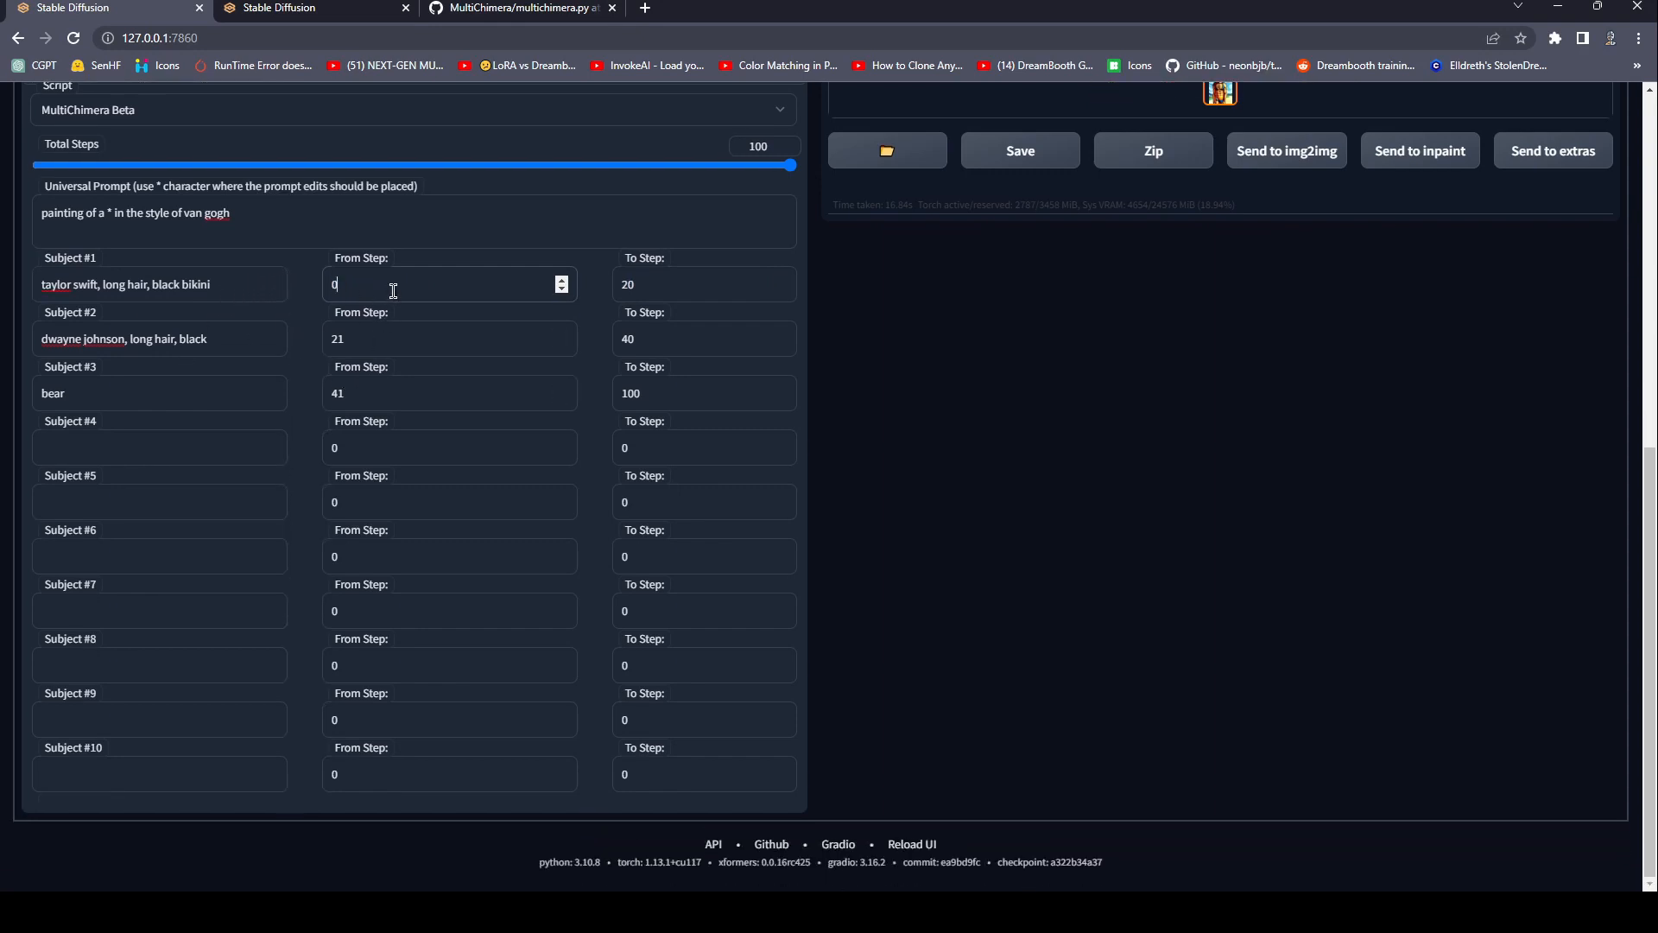
{"action": "key", "text": "Tab"}
{"action": "key", "text": "Tab"}
{"action": "key", "text": "Tab"}
{"action": "key", "text": "Tab"}
{"action": "key", "text": "Tab"}
{"action": "key", "text": "Tab"}
{"action": "key", "text": "Tab"}
{"action": "key", "text": "Tab"}
{"action": "key", "text": "Tab"}
{"action": "key", "text": "Tab"}
{"action": "key", "text": "Tab"}
{"action": "key", "text": "Tab"}
{"action": "key", "text": "Tab"}
{"action": "key", "text": "Tab"}
{"action": "key", "text": "Tab"}
{"action": "key", "text": "Tab"}
{"action": "key", "text": "Tab"}
{"action": "key", "text": "Tab"}
{"action": "key", "text": "Tab"}
{"action": "scroll", "coordinate": [393, 291], "scroll_direction": "up", "scroll_amount": 7}
{"action": "scroll", "coordinate": [510, 446], "scroll_direction": "down", "scroll_amount": 7}
{"action": "left_click", "coordinate": [414, 279]}
{"action": "left_click", "coordinate": [670, 295]}
Examine the unused MultiChimera subject rows and their step fields, comparing them with Subject #2's From Step.
{"action": "scroll", "coordinate": [662, 358], "scroll_direction": "up", "scroll_amount": 7}
{"action": "scroll", "coordinate": [519, 467], "scroll_direction": "down", "scroll_amount": 7}
{"action": "left_click", "coordinate": [381, 563]}
{"action": "left_click", "coordinate": [180, 502]}
{"action": "left_click", "coordinate": [390, 341]}
{"action": "left_click", "coordinate": [653, 624]}
{"action": "left_click", "coordinate": [666, 565]}
Highlight the whole main txt2img prompt and compare it with the MultiChimera script's settings.
{"action": "scroll", "coordinate": [595, 499], "scroll_direction": "up", "scroll_amount": 8}
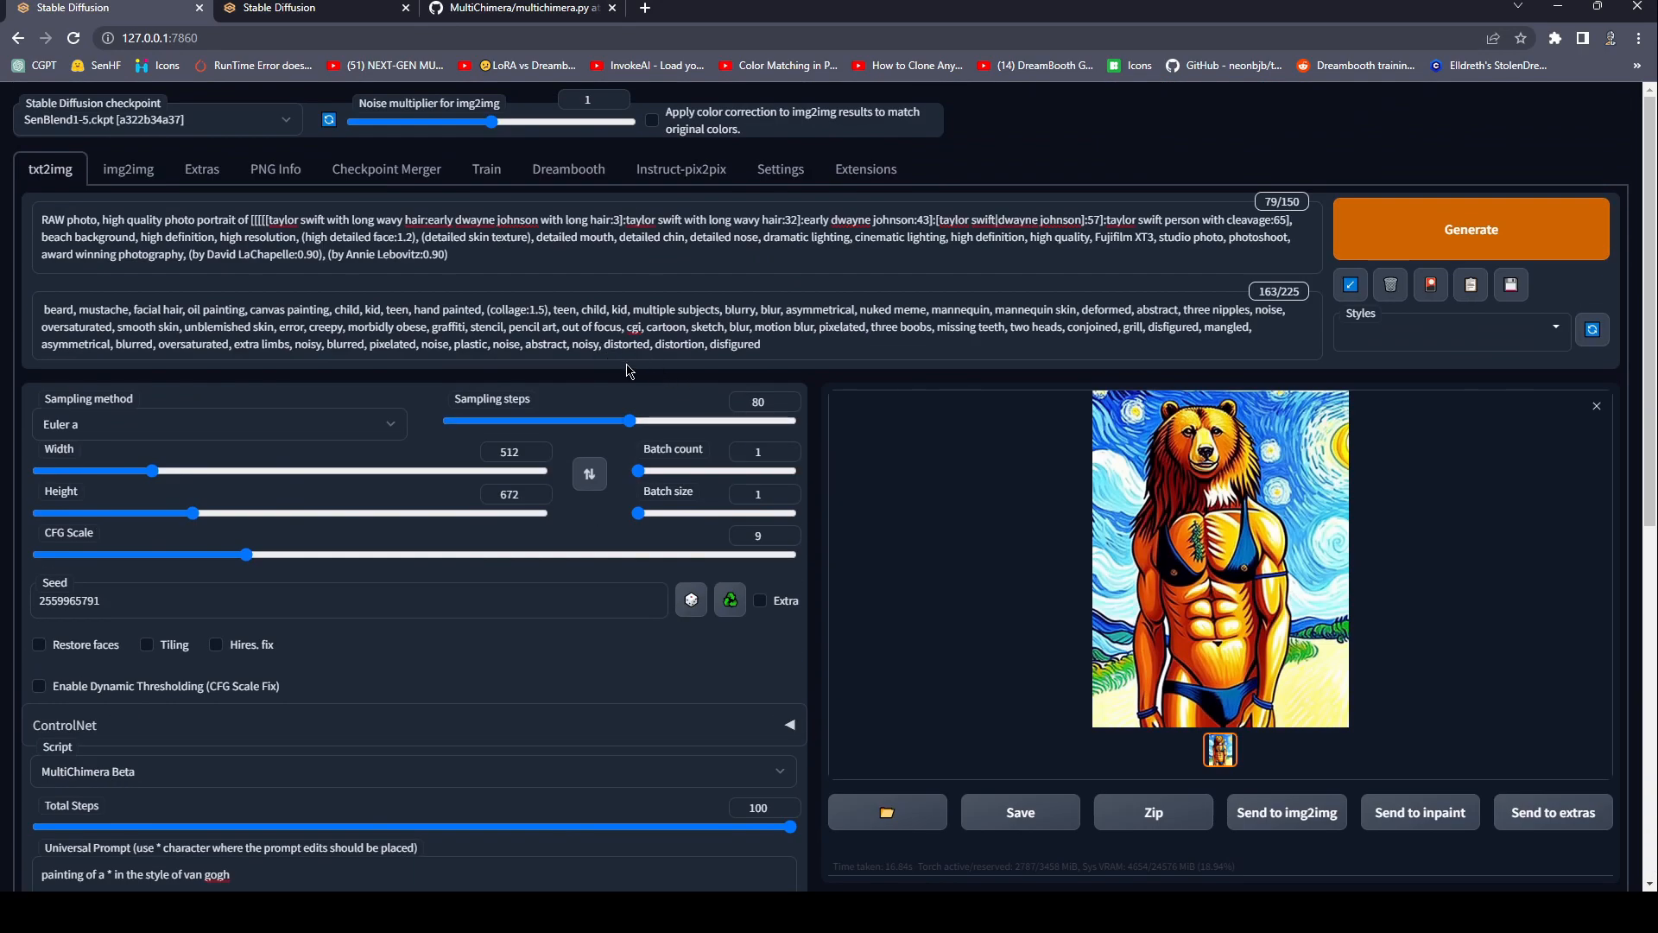
{"action": "scroll", "coordinate": [630, 371], "scroll_direction": "down", "scroll_amount": 3}
{"action": "scroll", "coordinate": [631, 371], "scroll_direction": "up", "scroll_amount": 3}
{"action": "left_click_drag", "start_coordinate": [468, 253], "coordinate": [60, 208]}
{"action": "left_click", "coordinate": [344, 249]}
{"action": "left_click_drag", "start_coordinate": [467, 255], "coordinate": [48, 220]}
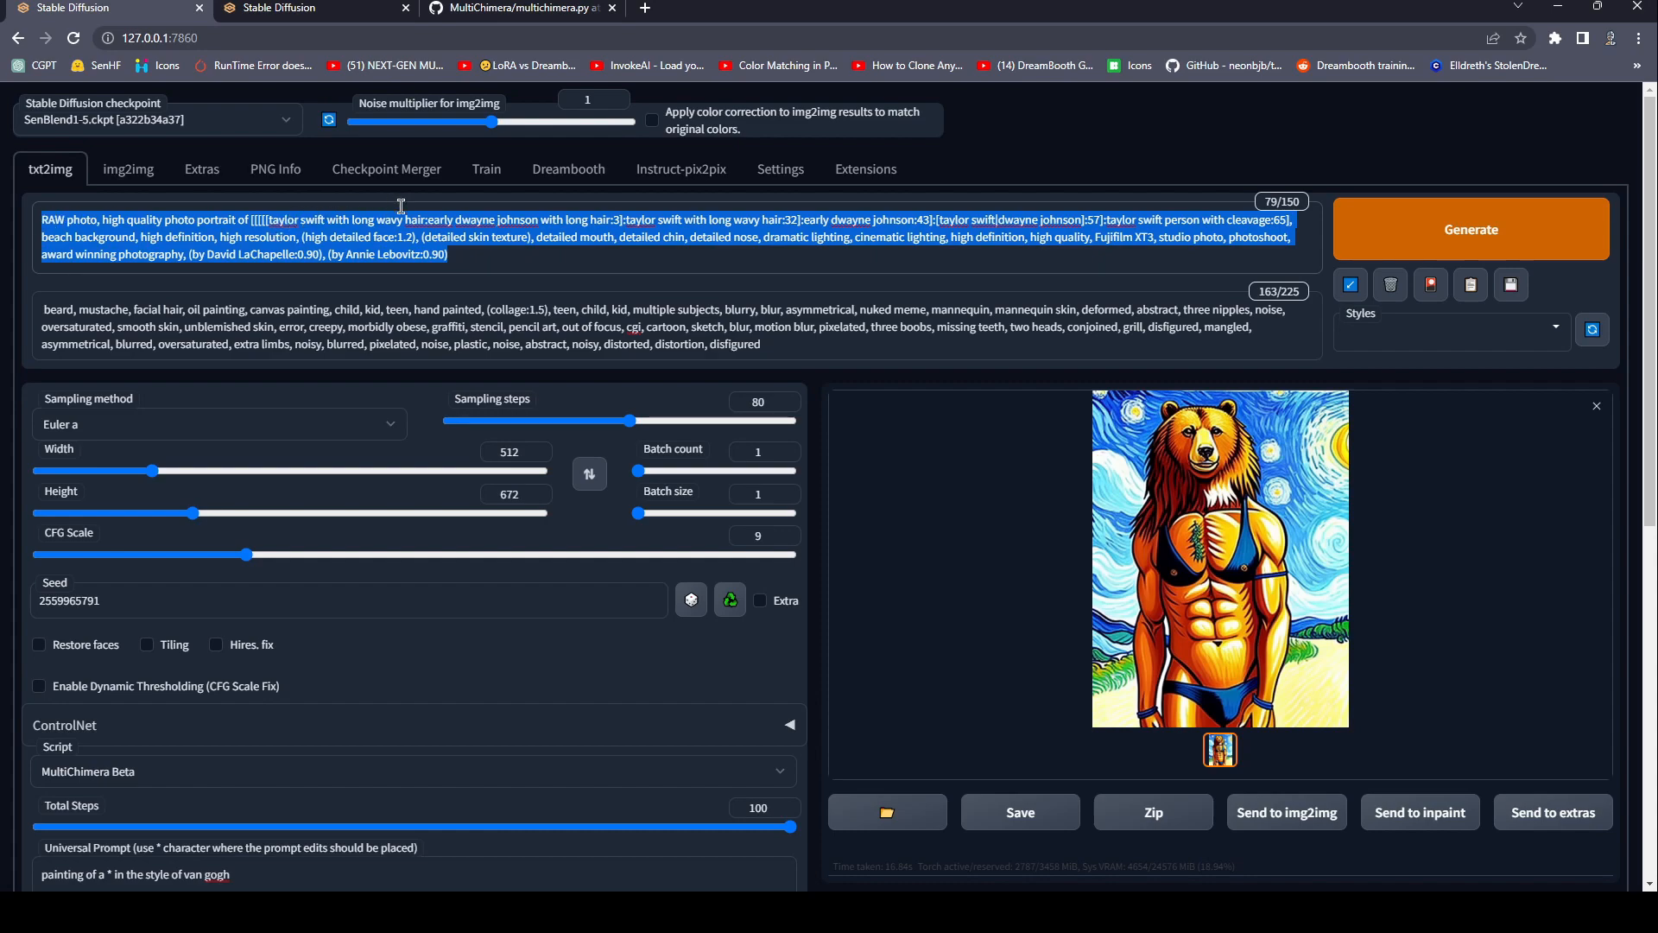
{"action": "scroll", "coordinate": [604, 388], "scroll_direction": "down", "scroll_amount": 10}
{"action": "scroll", "coordinate": [604, 432], "scroll_direction": "up", "scroll_amount": 10}
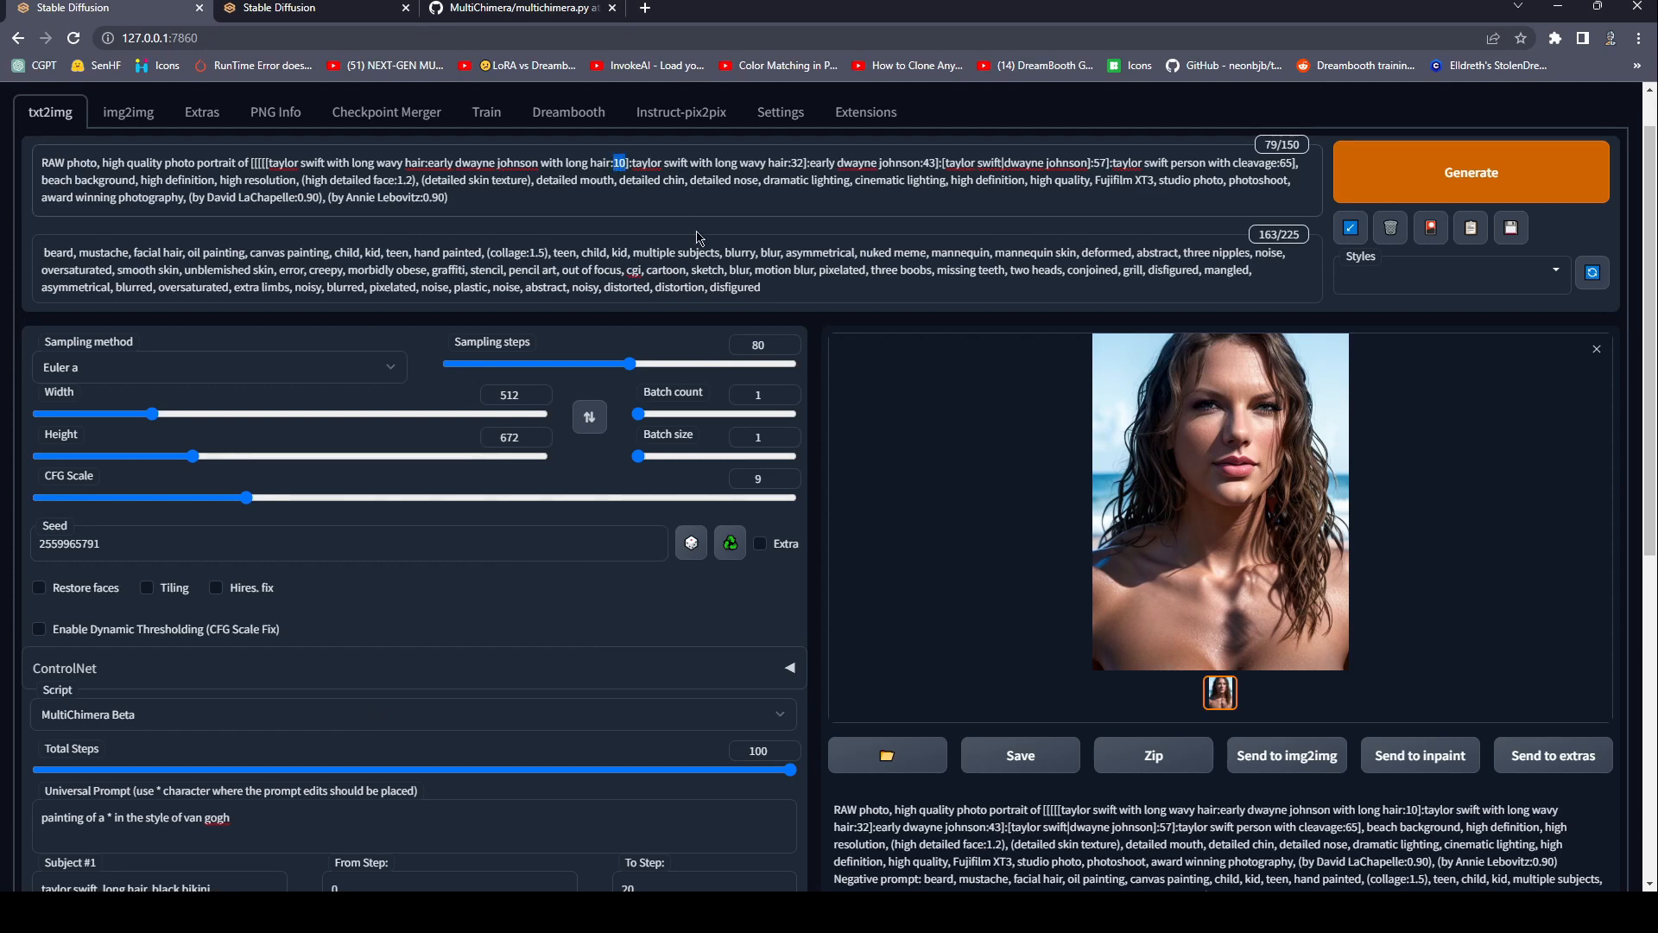
Set the innermost prompt edit's switch step to 3, generate with MultiChimera Beta active, and check the script settings.
{"action": "type", "text": "3"}
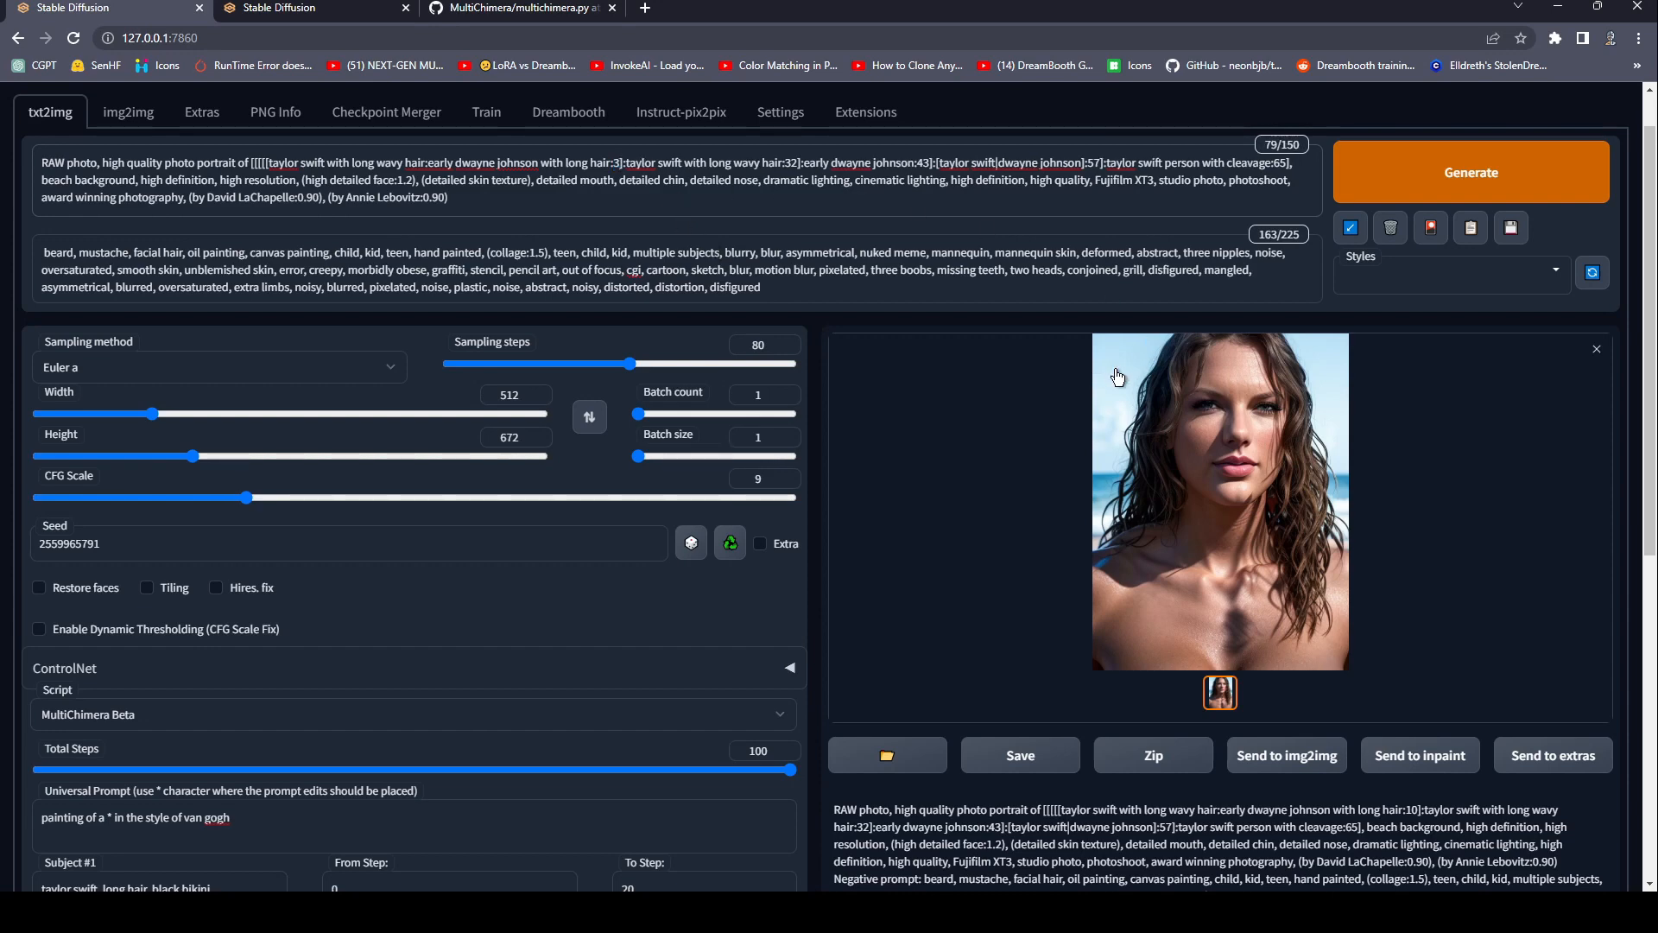
{"action": "left_click", "coordinate": [1450, 183]}
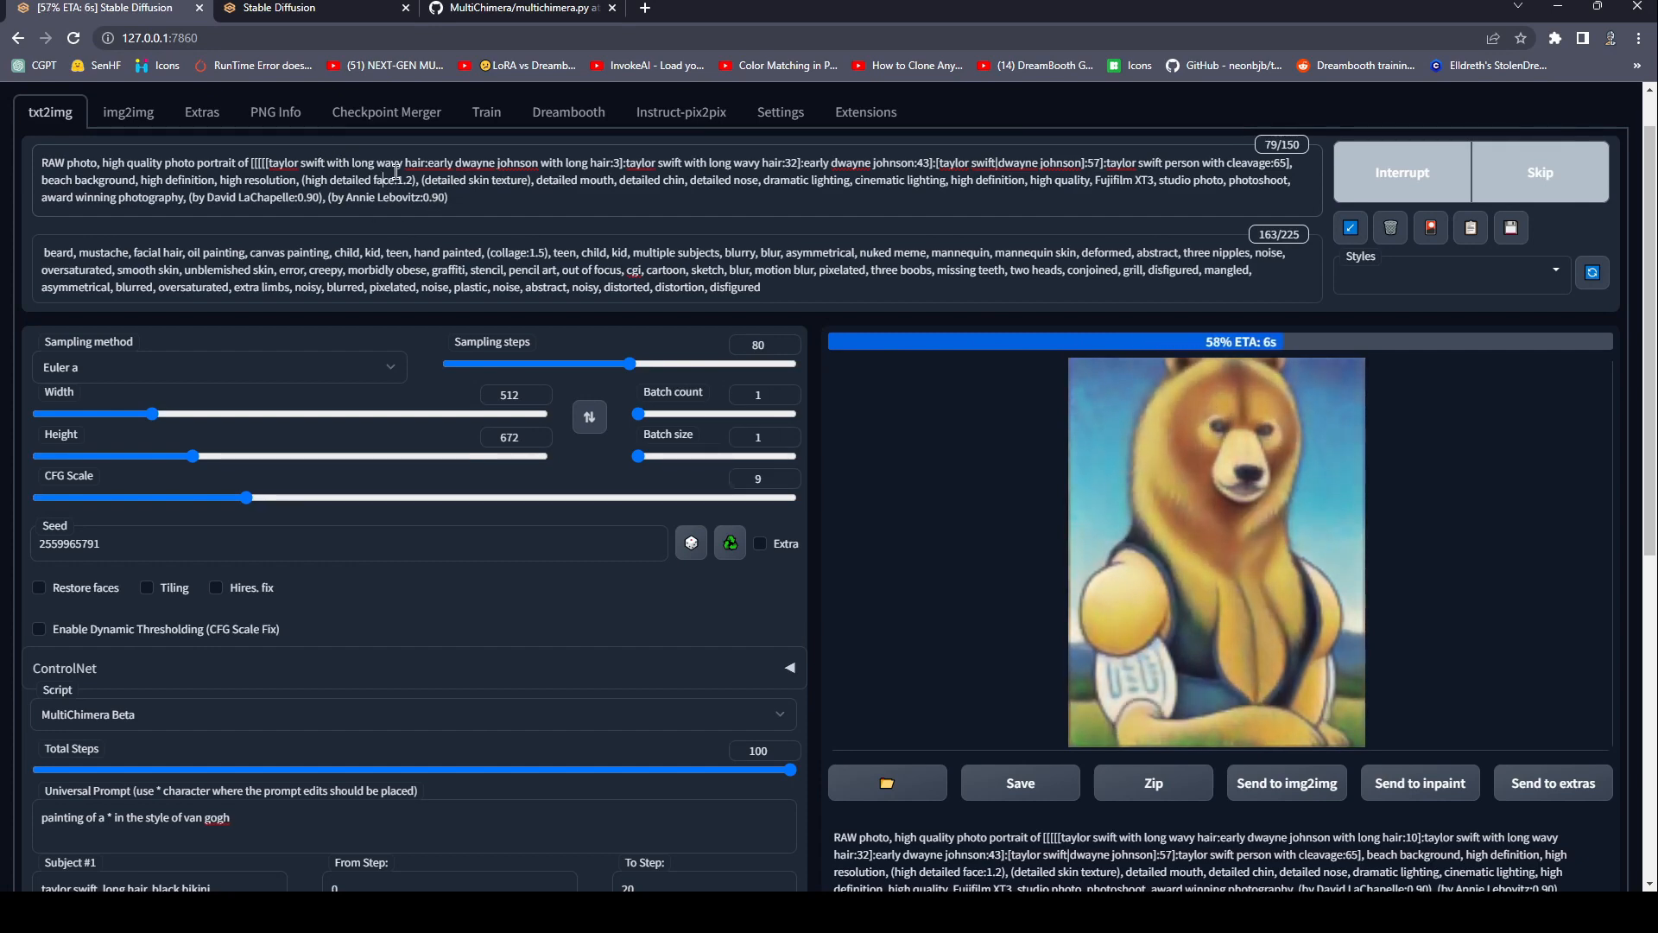
{"action": "scroll", "coordinate": [118, 441], "scroll_direction": "down", "scroll_amount": 4}
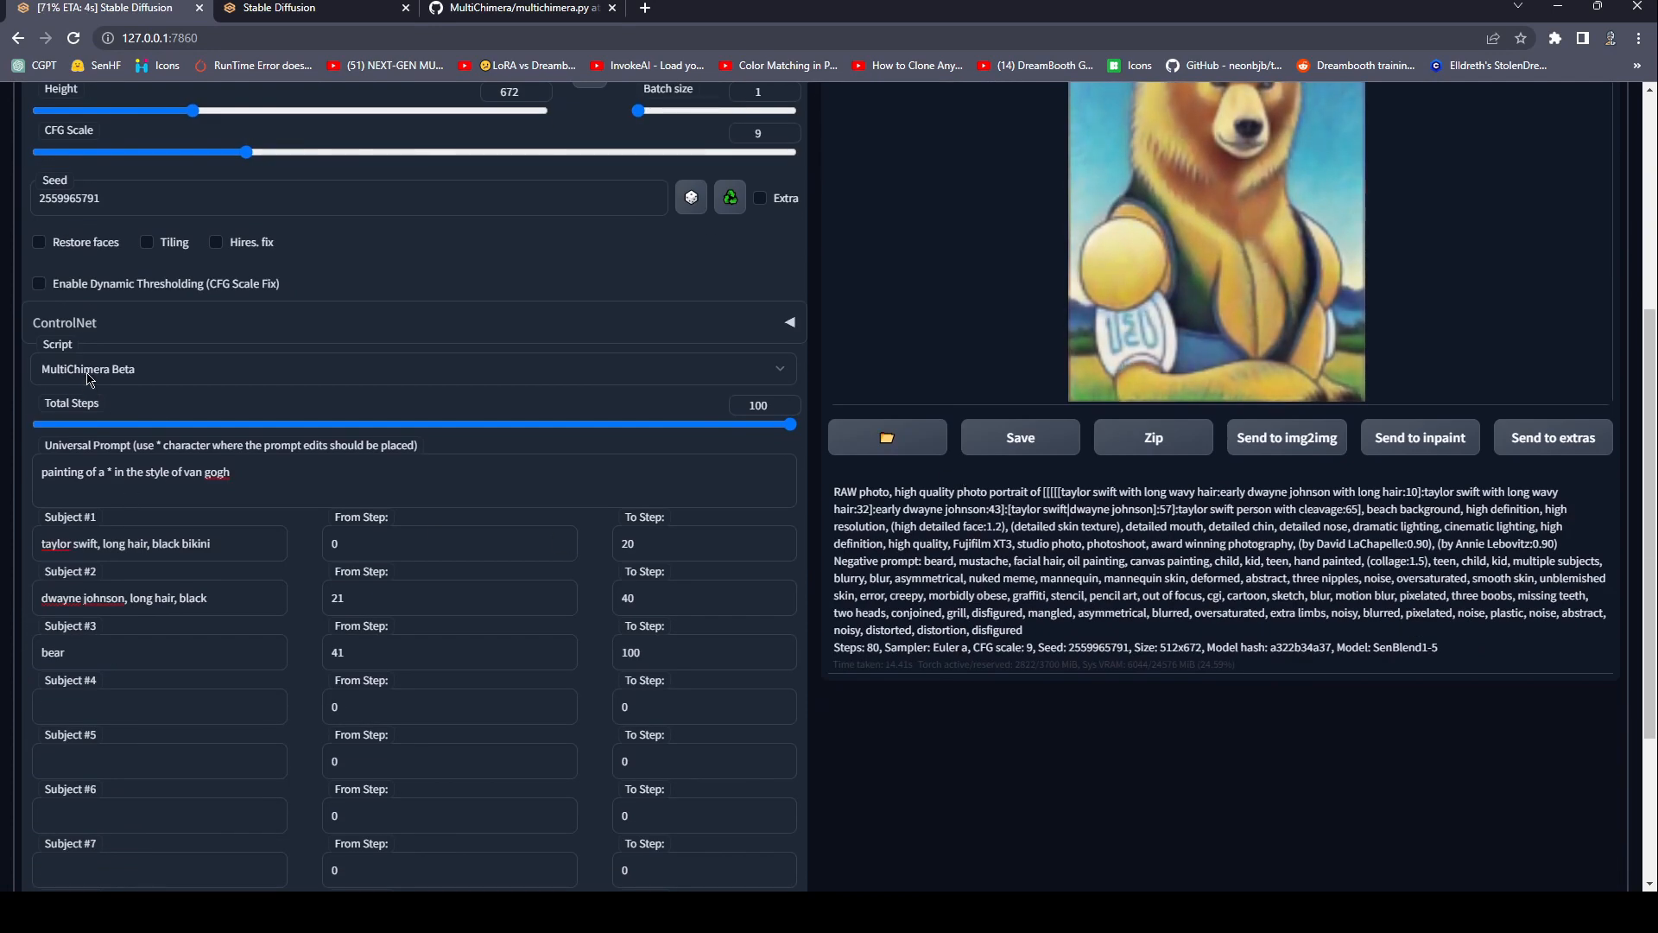